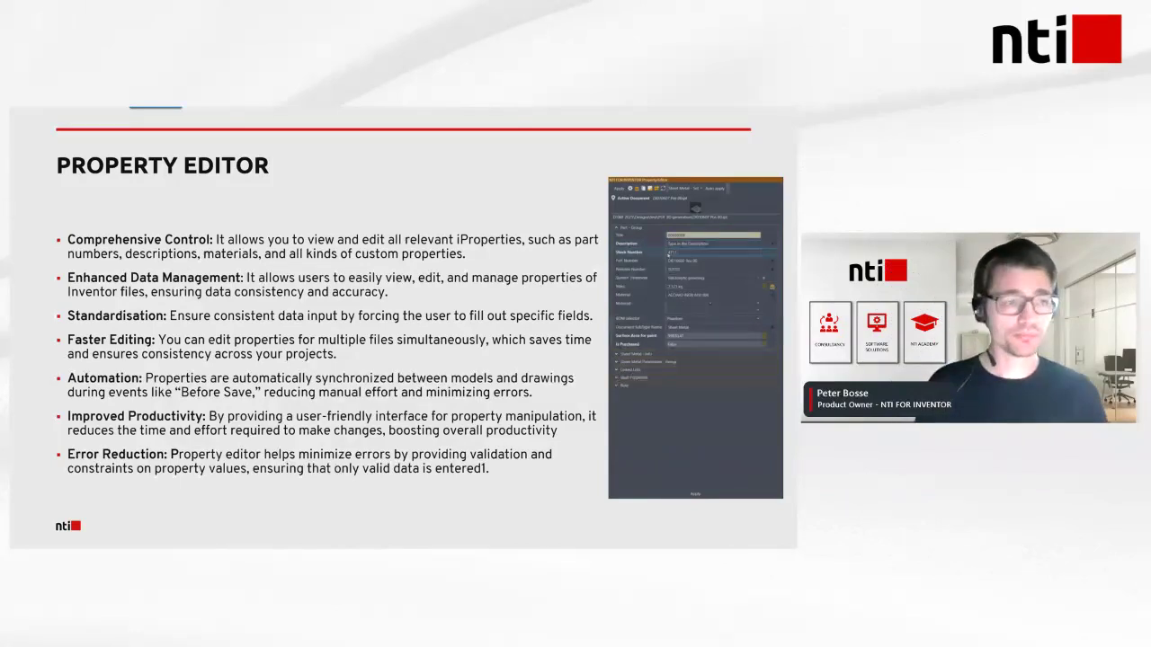
{"action": "key", "text": "Right"}
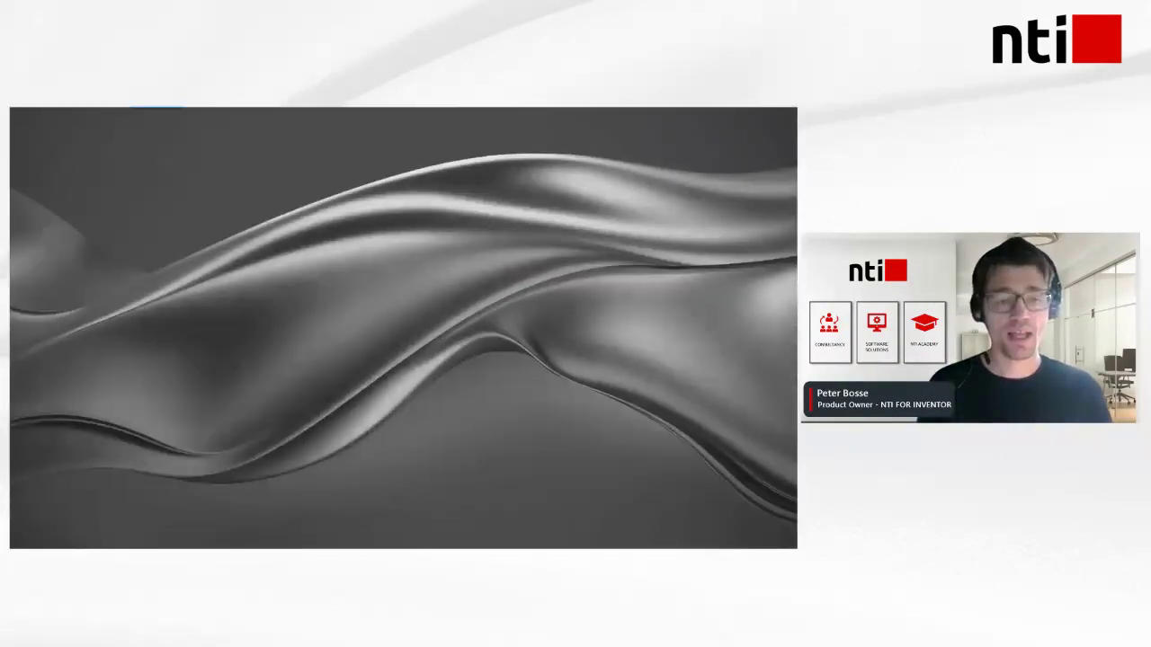
{"action": "mouse_move", "coordinate": [209, 387]}
{"action": "left_click", "coordinate": [120, 541]}
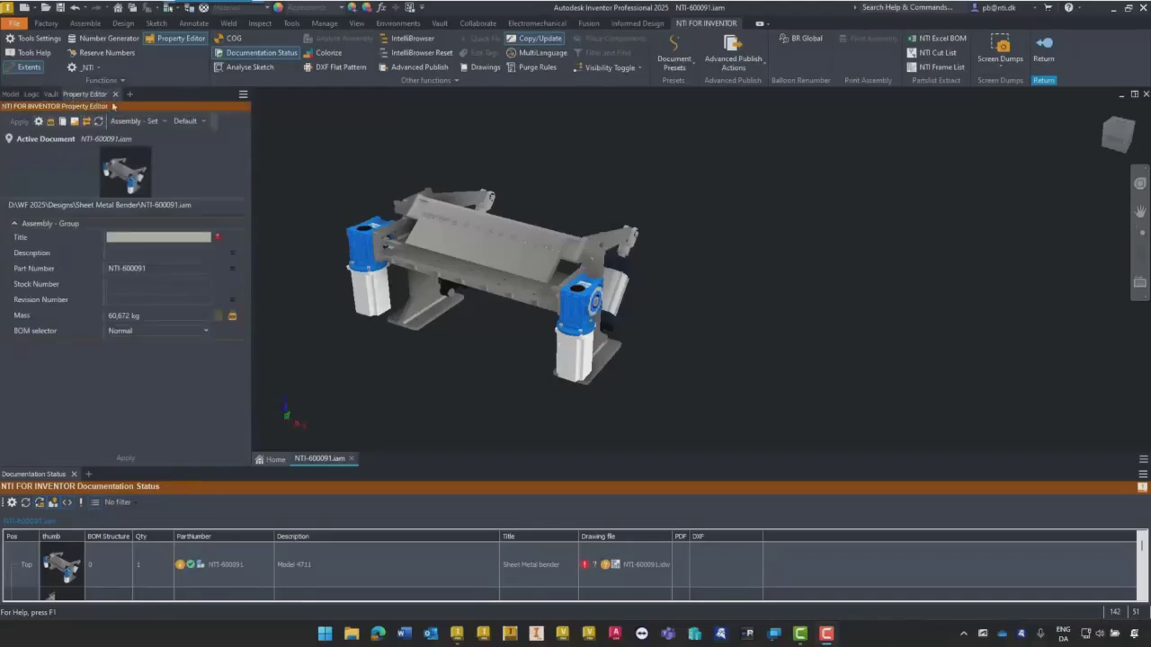
- Try docking the Property Editor beside the Vault browser and on the opposite side of the model view, and return it to the browser group
{"action": "left_click", "coordinate": [116, 93]}
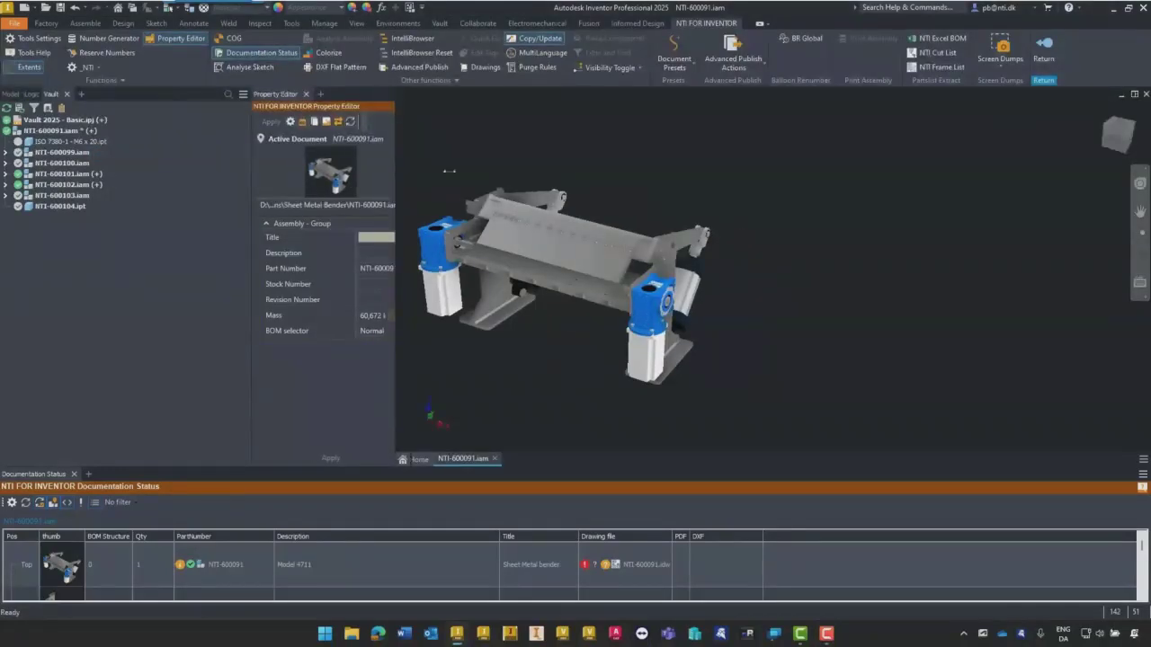
{"action": "left_click_drag", "start_coordinate": [396, 171], "coordinate": [449, 171]}
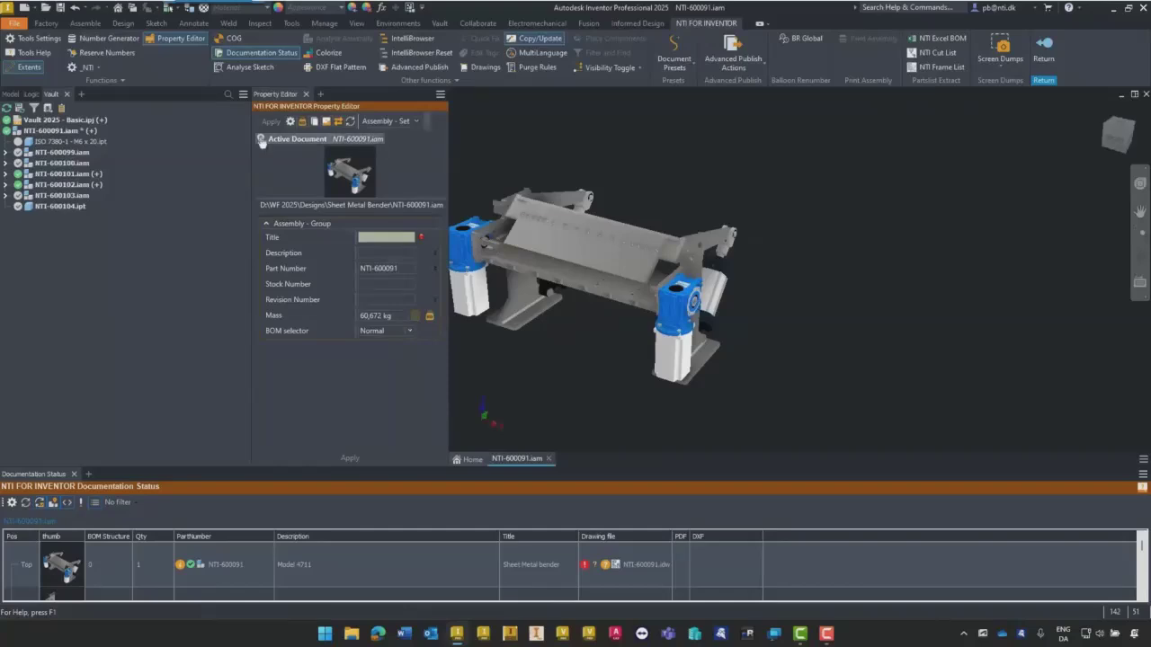
{"action": "left_click_drag", "start_coordinate": [378, 112], "coordinate": [1143, 167]}
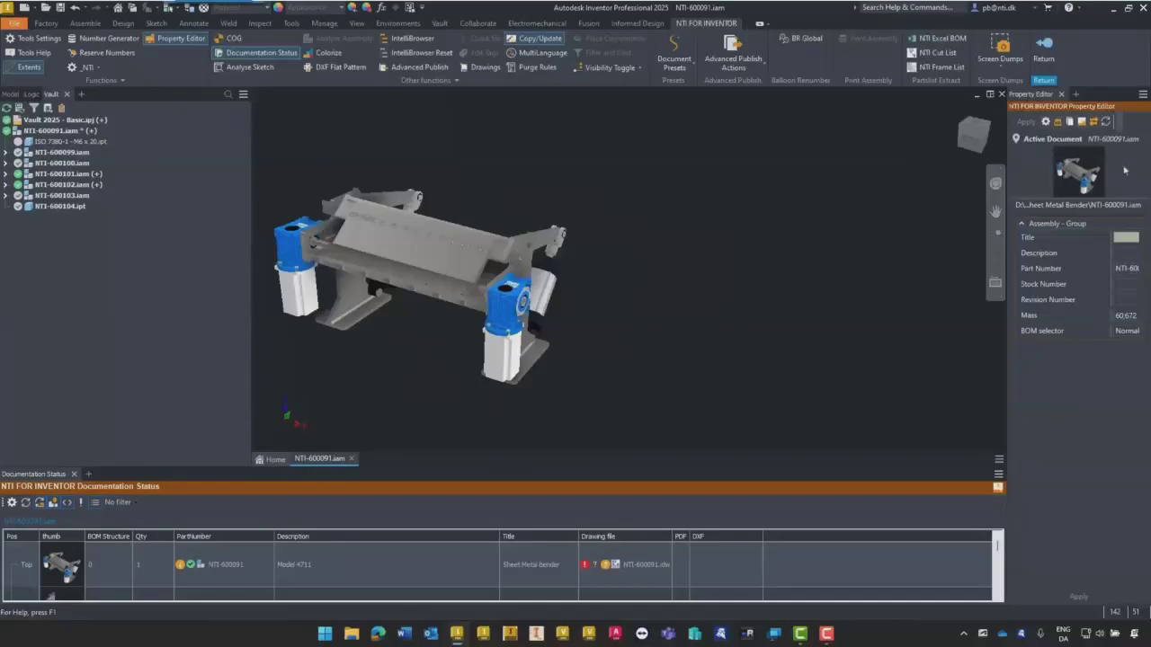
{"action": "left_click_drag", "start_coordinate": [1006, 336], "coordinate": [957, 336]}
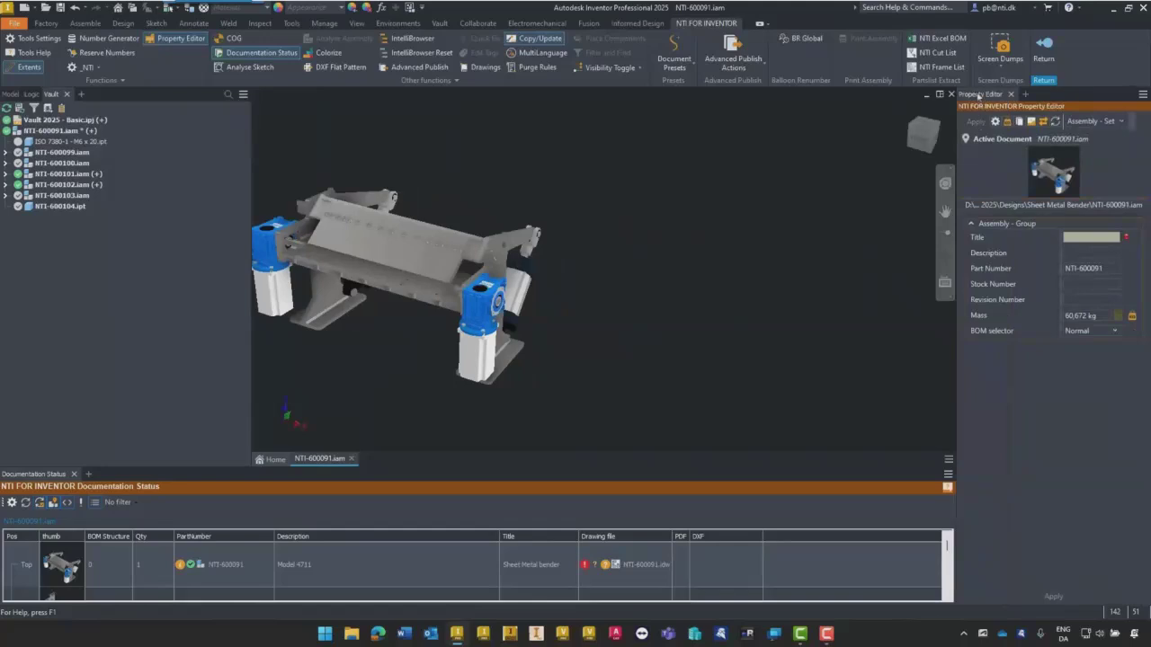
{"action": "left_click_drag", "start_coordinate": [792, 164], "coordinate": [120, 125]}
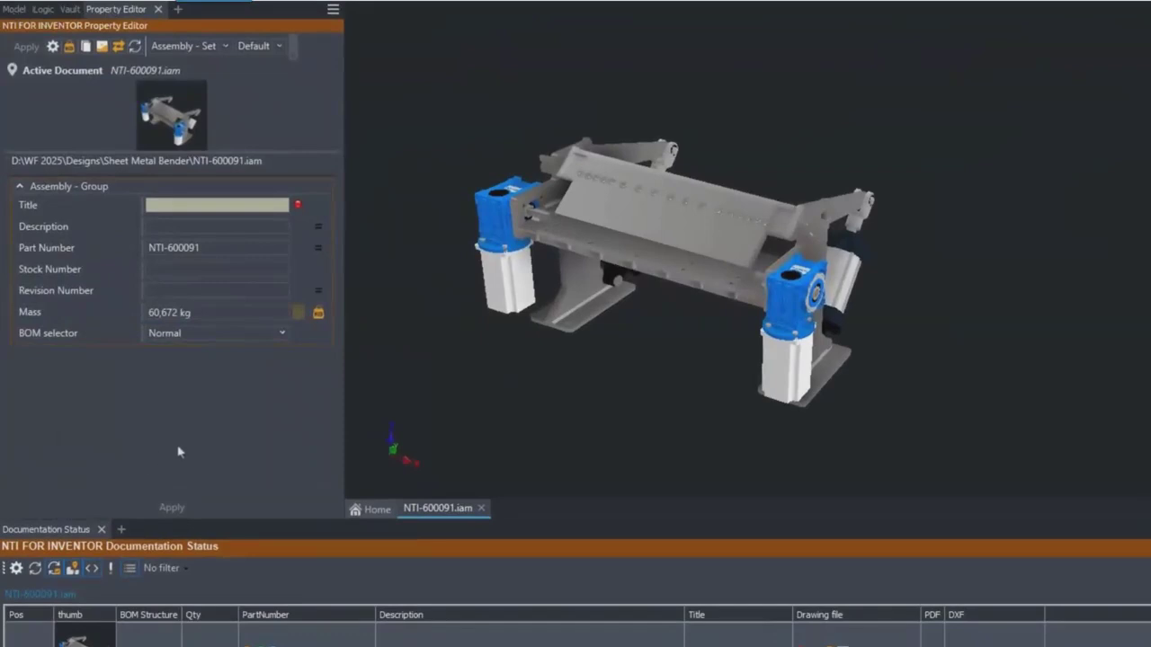
{"action": "left_click", "coordinate": [150, 227]}
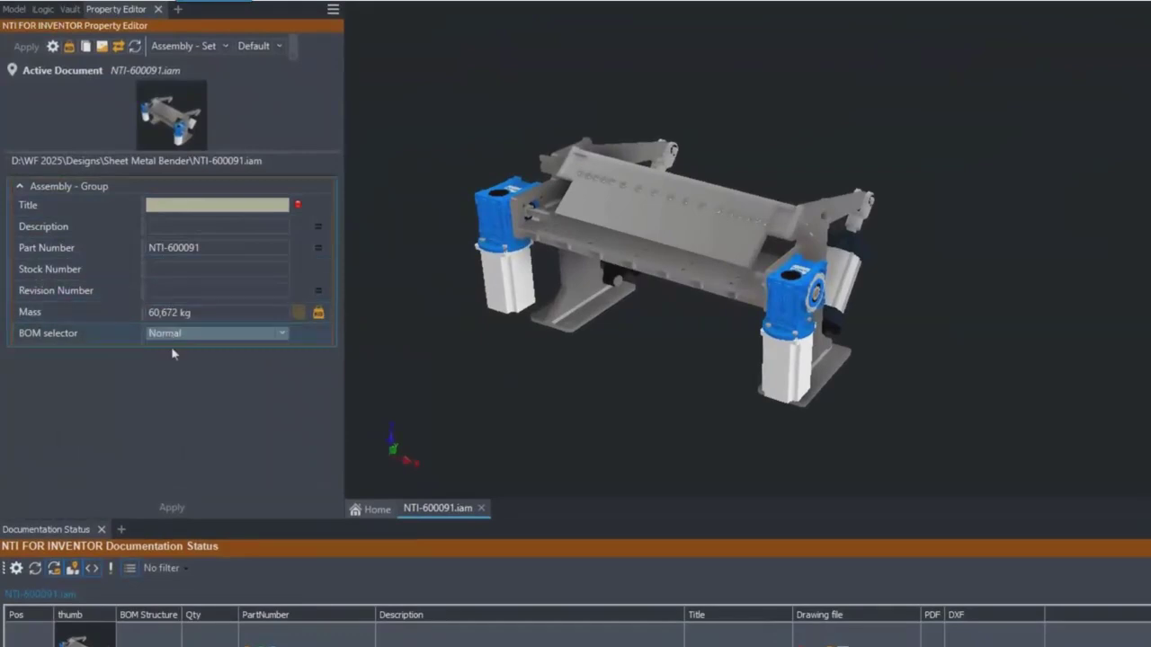
{"action": "left_click", "coordinate": [21, 188]}
{"action": "left_click", "coordinate": [20, 188]}
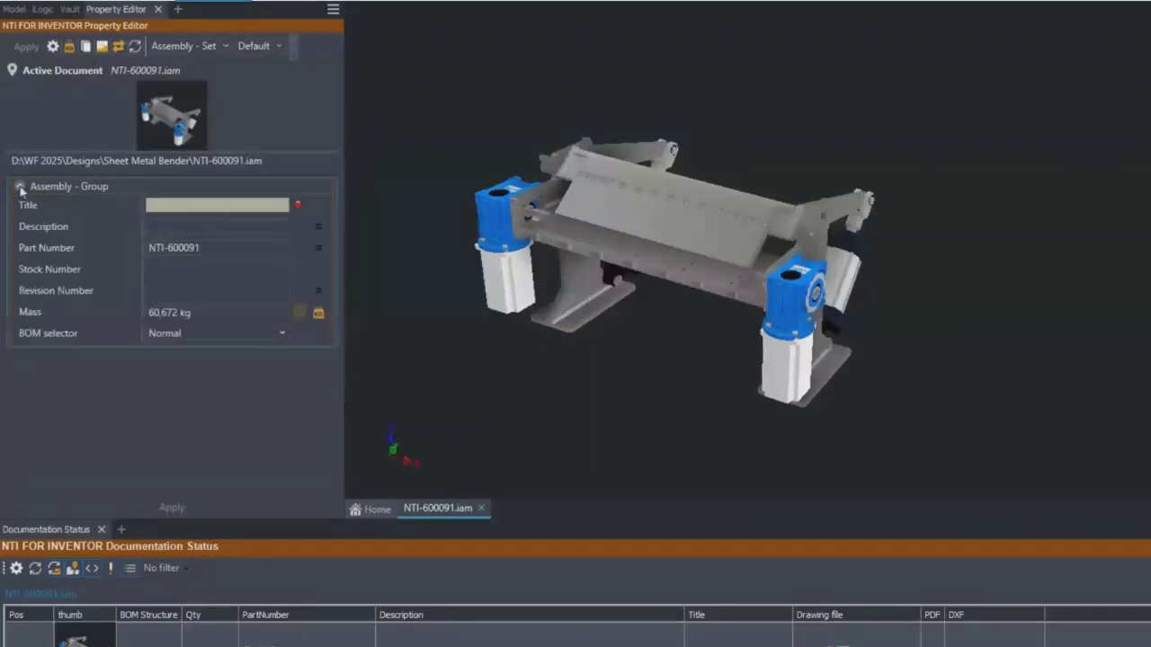
- Switch the property set to Assembly Expanded to view its fields, and return to Assembly - Set
{"action": "left_click", "coordinate": [225, 46]}
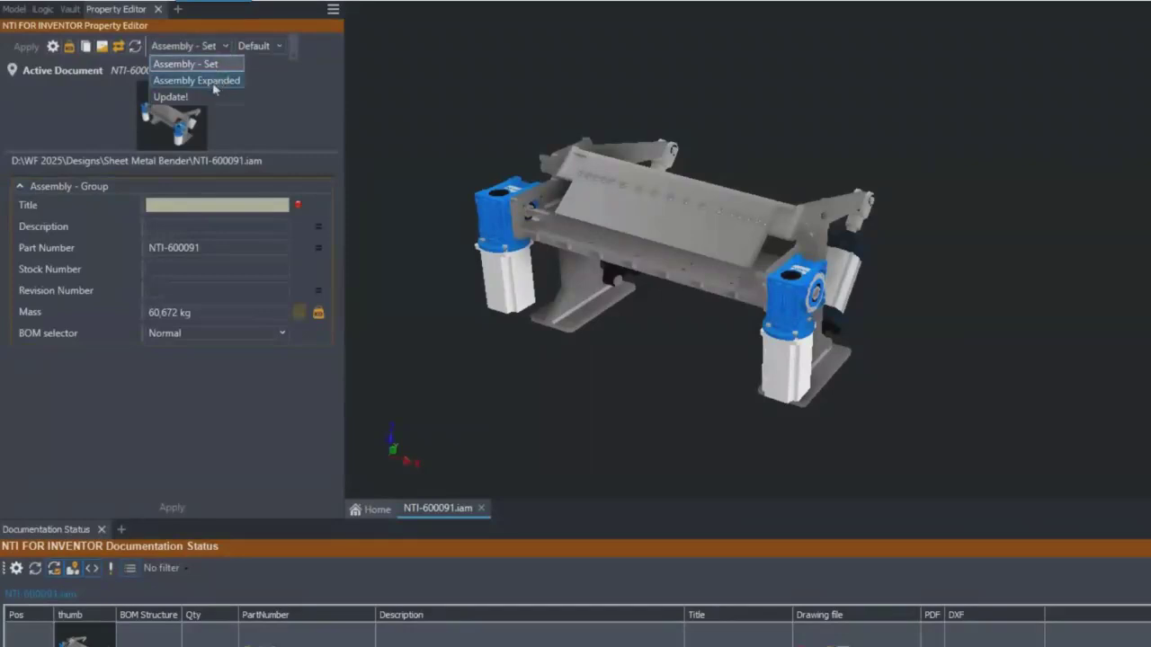
{"action": "left_click", "coordinate": [206, 80]}
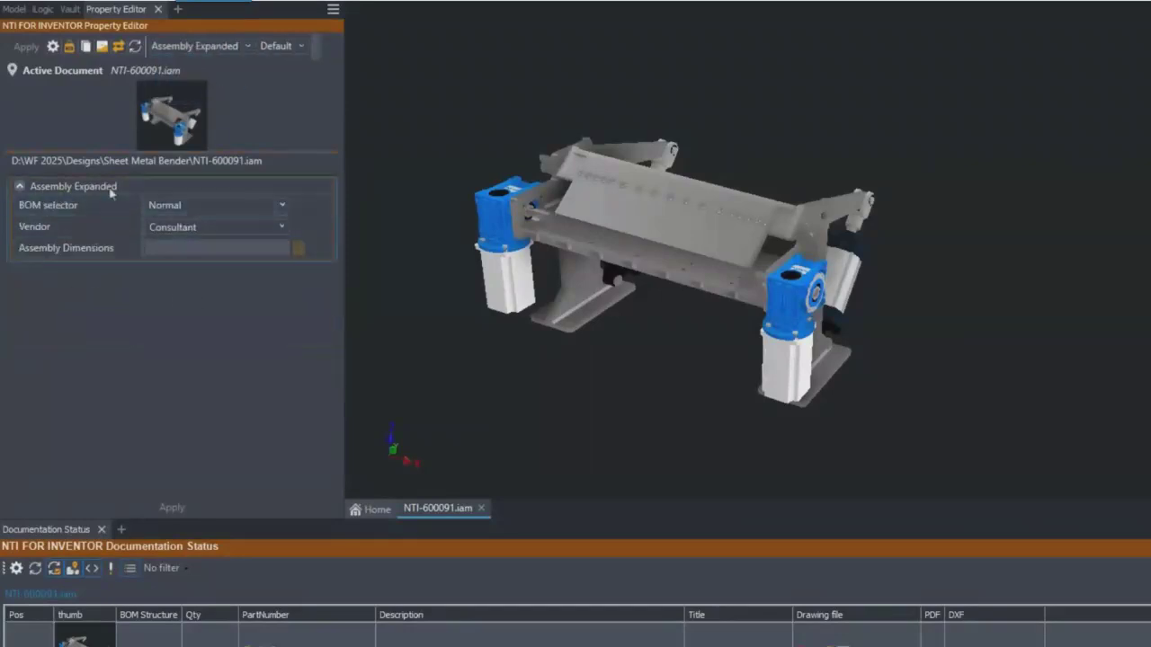
{"action": "left_click", "coordinate": [224, 46]}
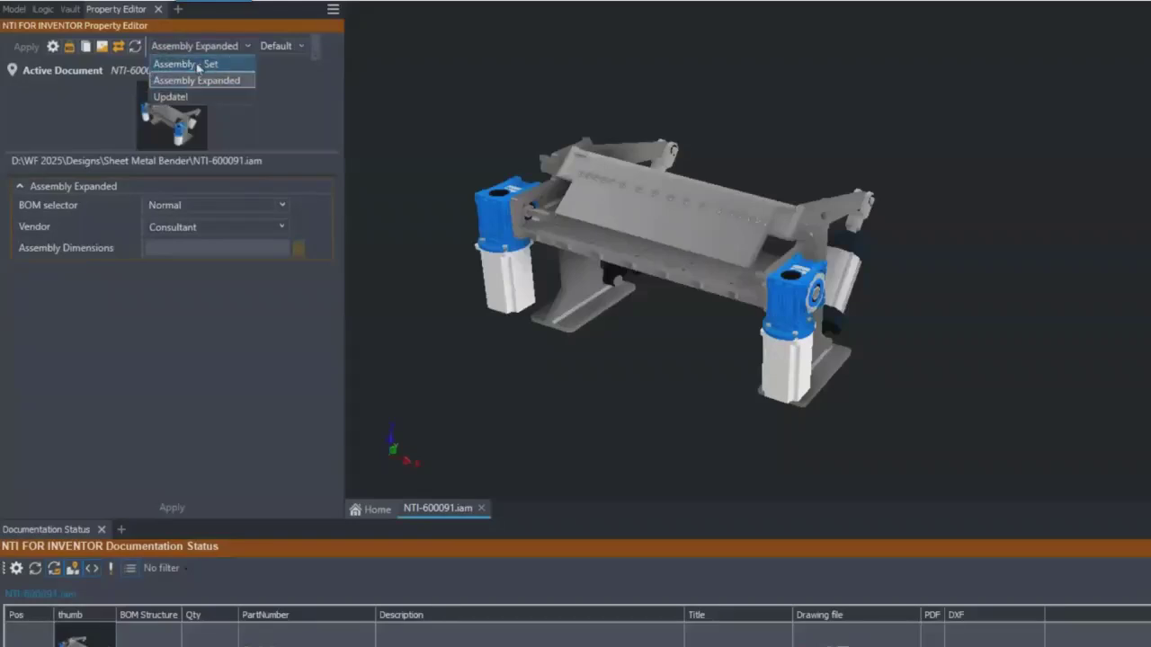
{"action": "left_click", "coordinate": [197, 64]}
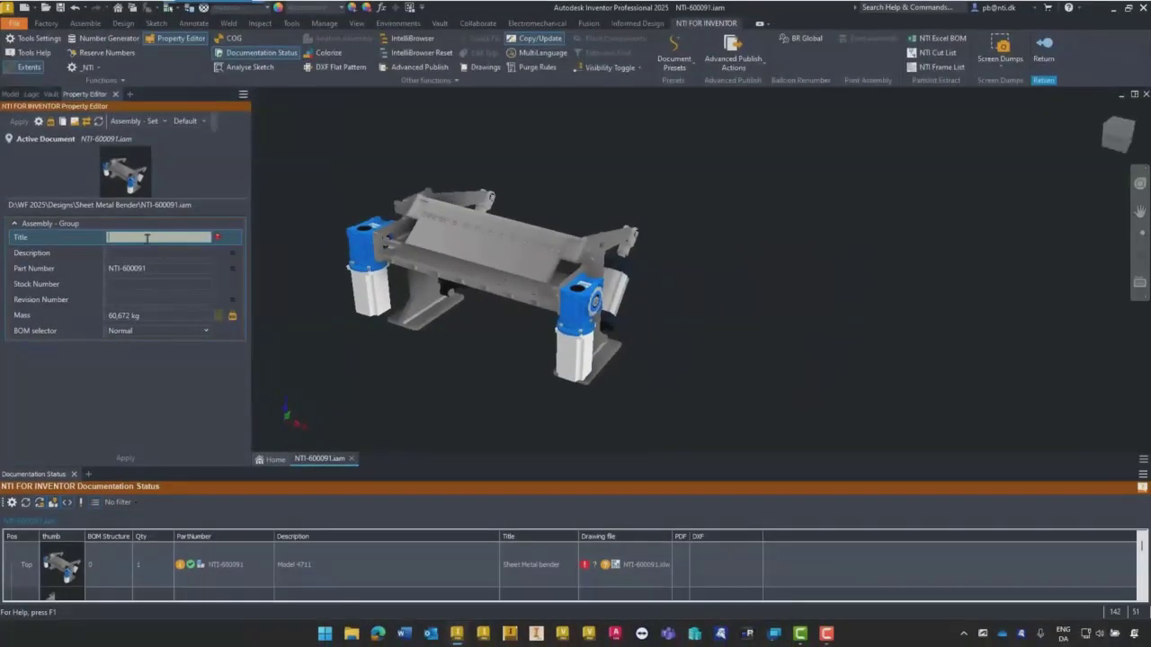
- Try to save the assembly with its mandatory Title empty, and decline to save anyway
{"action": "left_click", "coordinate": [60, 8]}
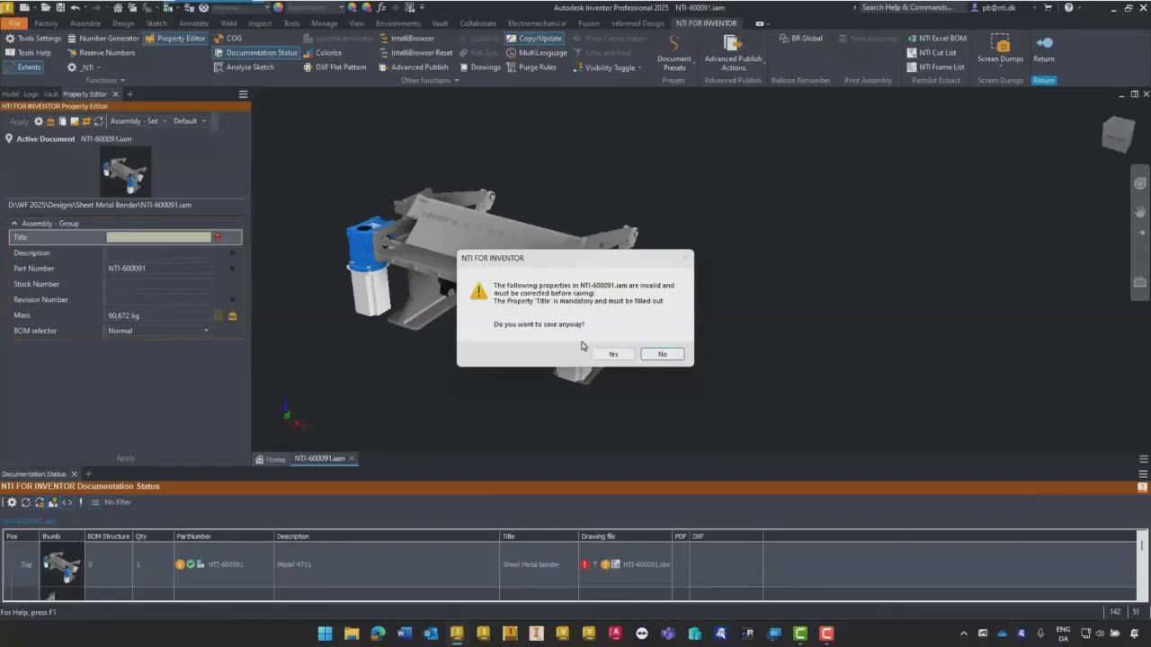
{"action": "left_click", "coordinate": [662, 355]}
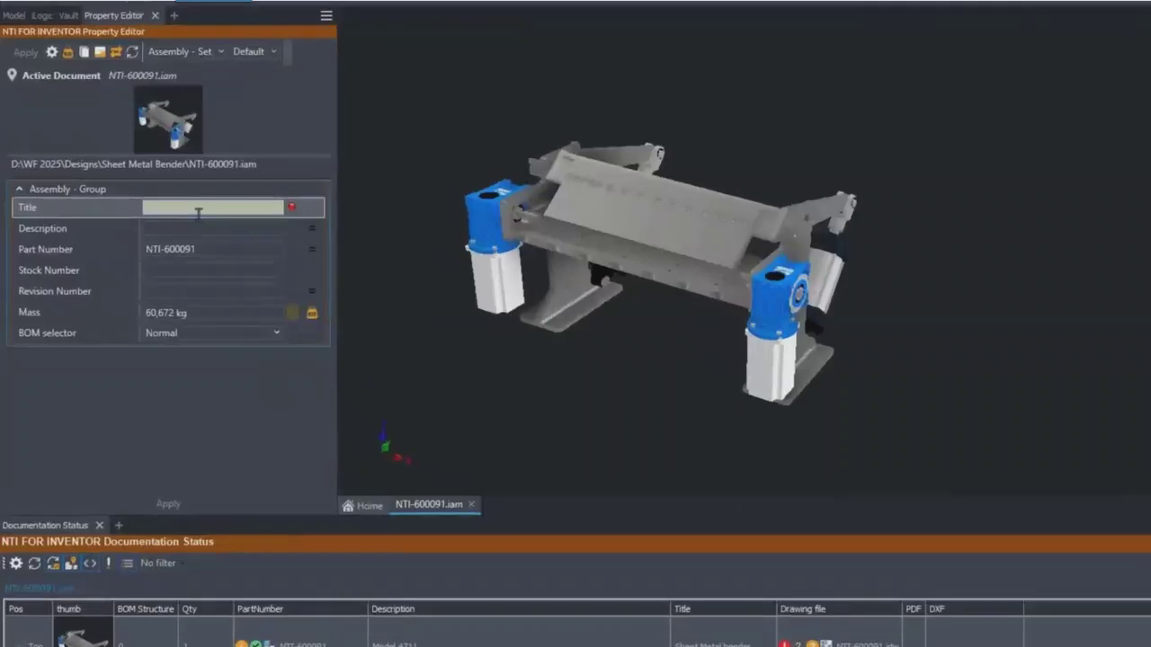
- Set the assembly's Title to "Sheet Metal Bender" and its Description to "Model 4711"
{"action": "left_click", "coordinate": [197, 211]}
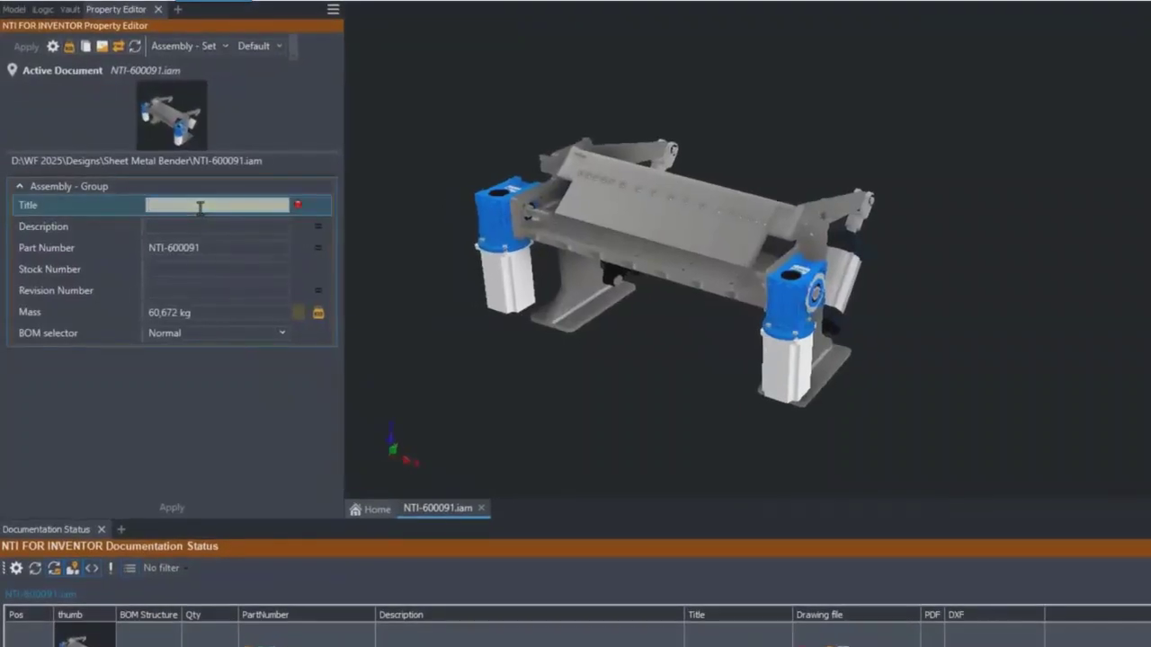
{"action": "type", "text": "Sheet Metal Bender"}
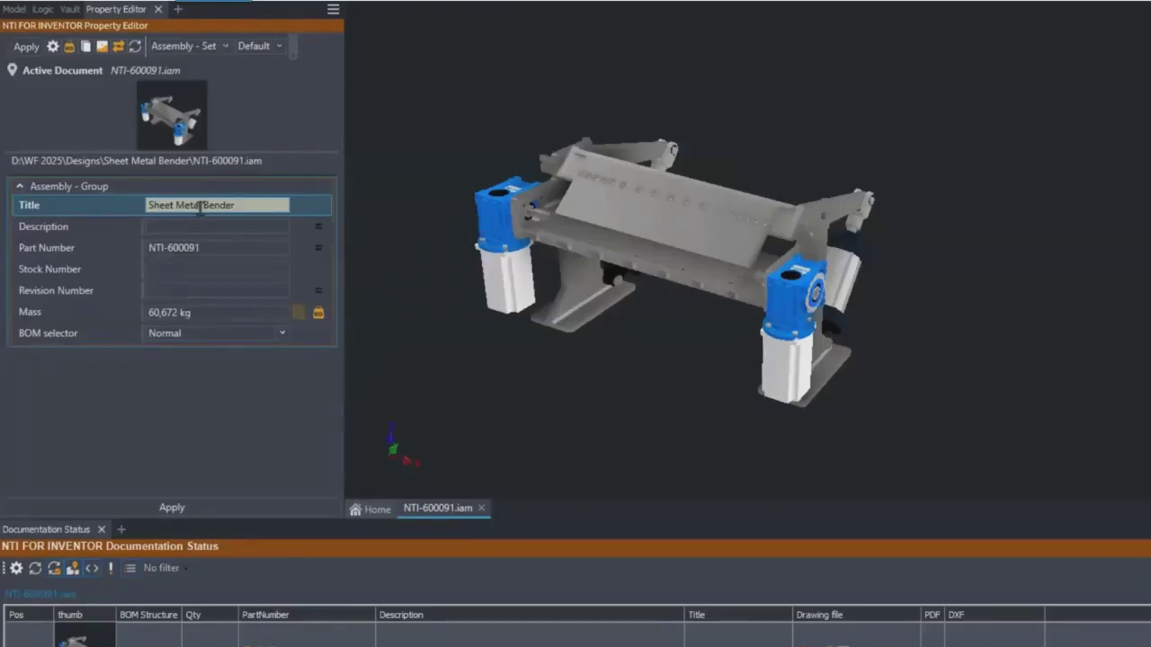
{"action": "left_click", "coordinate": [184, 227]}
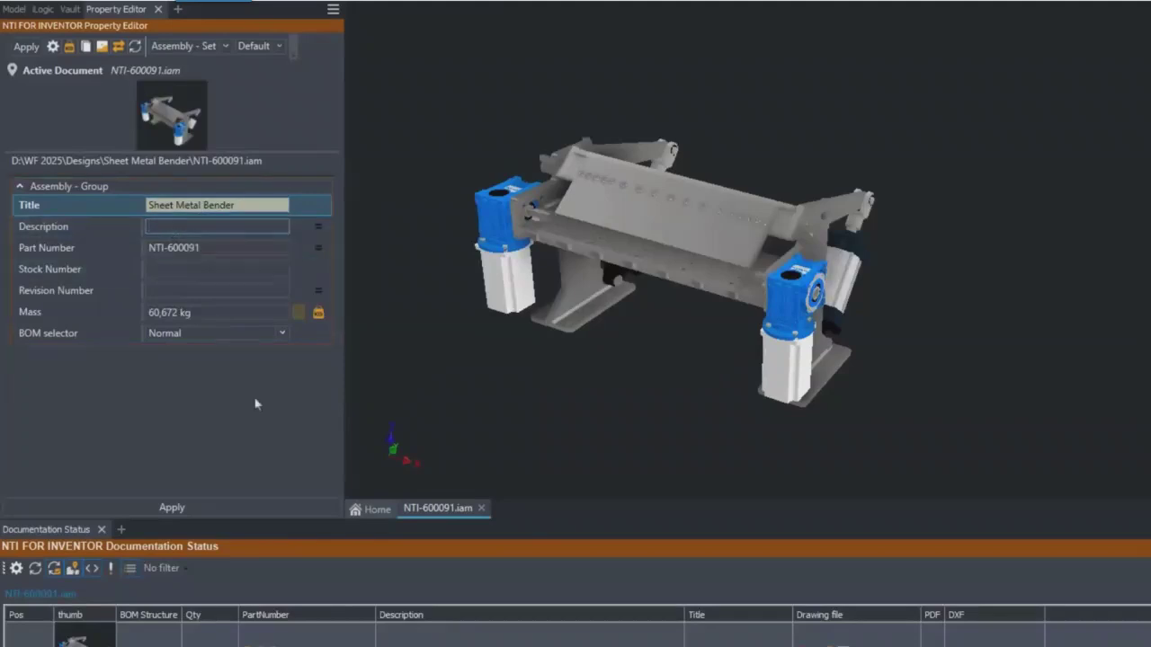
{"action": "type", "text": "Model 4711"}
- Set the assembly's Stock Number to 4711-0 and its Revision Number to A
{"action": "left_click", "coordinate": [169, 271]}
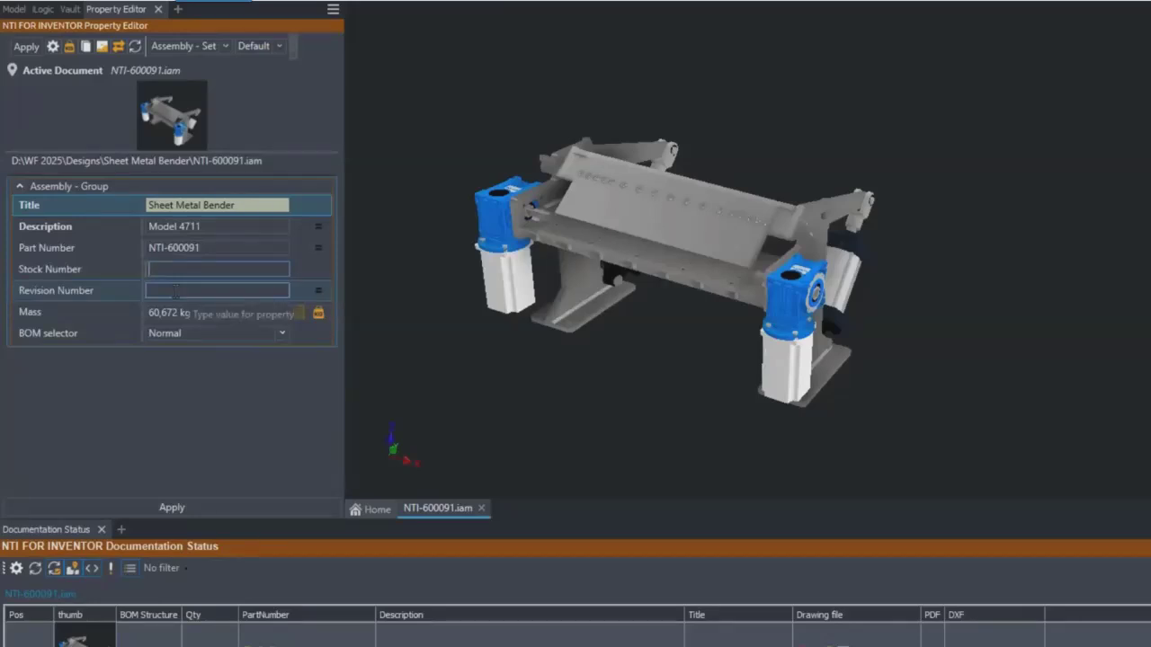
{"action": "type", "text": "4711-0"}
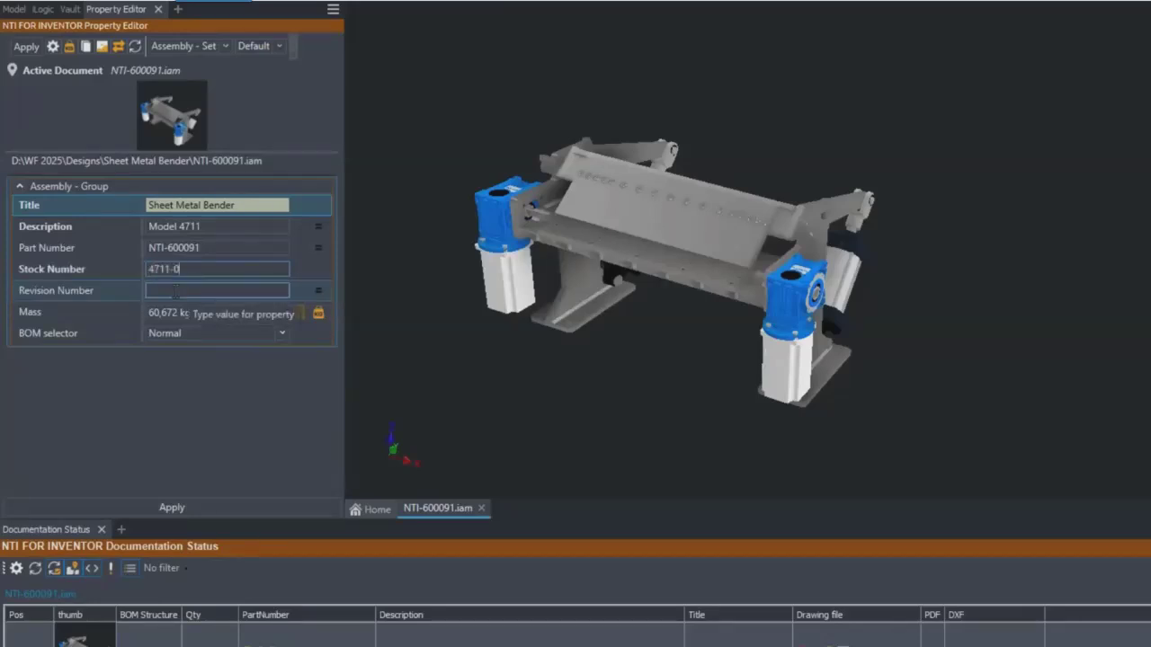
{"action": "left_click", "coordinate": [175, 291]}
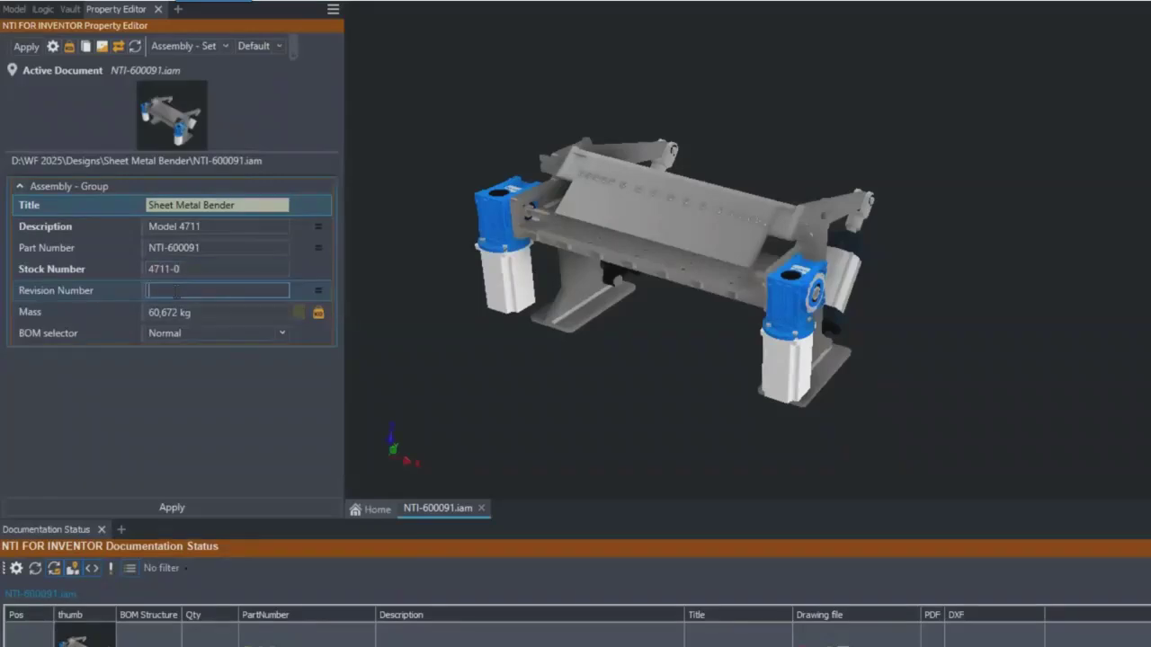
{"action": "type", "text": "A"}
{"action": "left_click", "coordinate": [171, 312]}
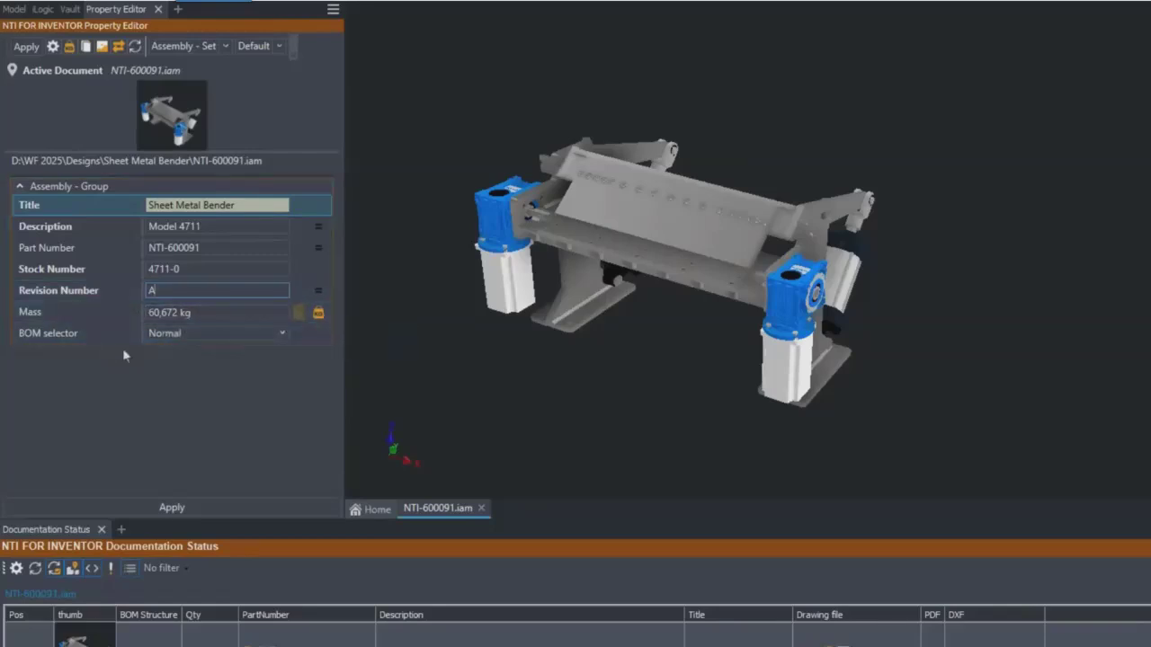
- Keep the assembly's BOM selector at Normal and apply the edited properties
{"action": "left_click", "coordinate": [280, 336]}
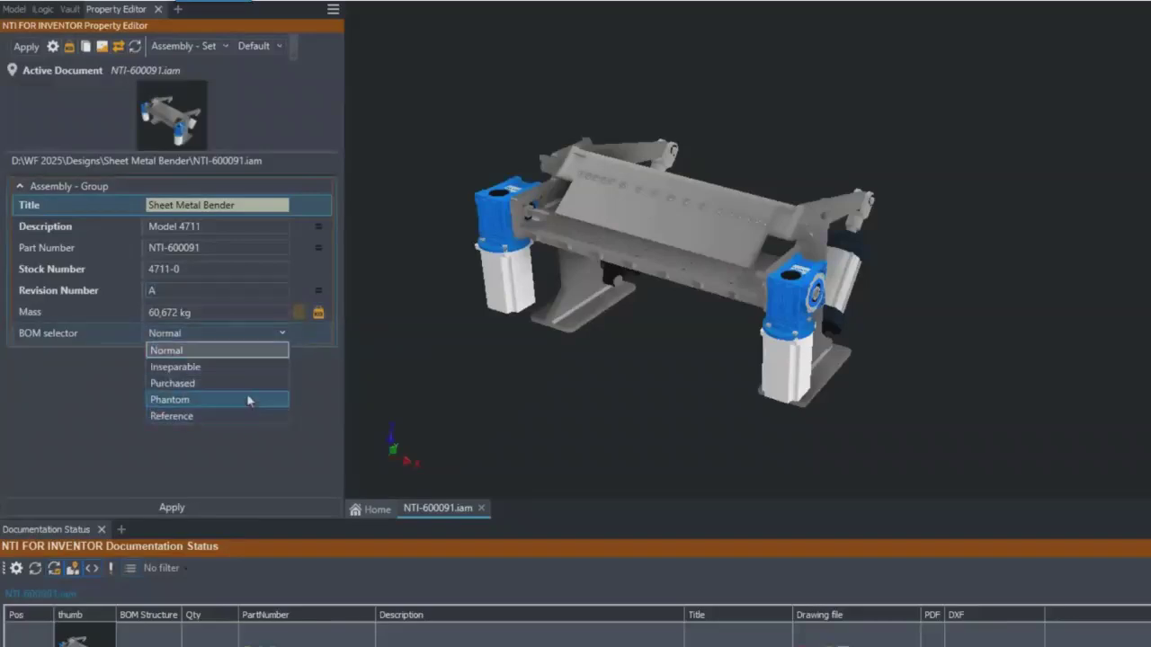
{"action": "left_click", "coordinate": [254, 351]}
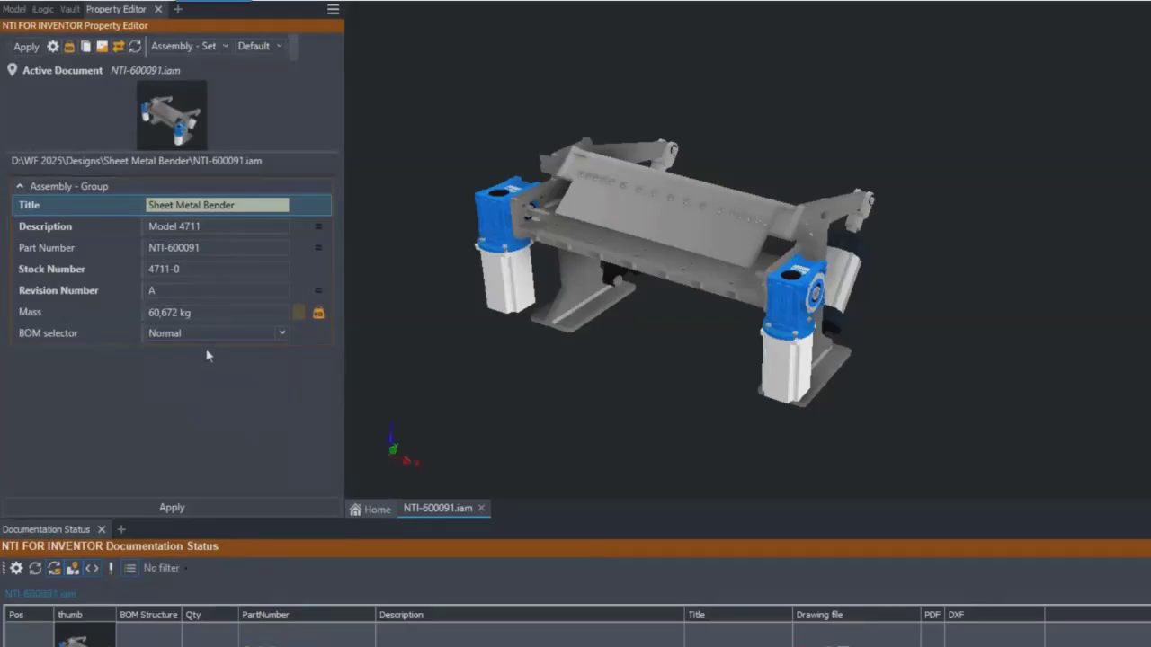
{"action": "left_click", "coordinate": [181, 508]}
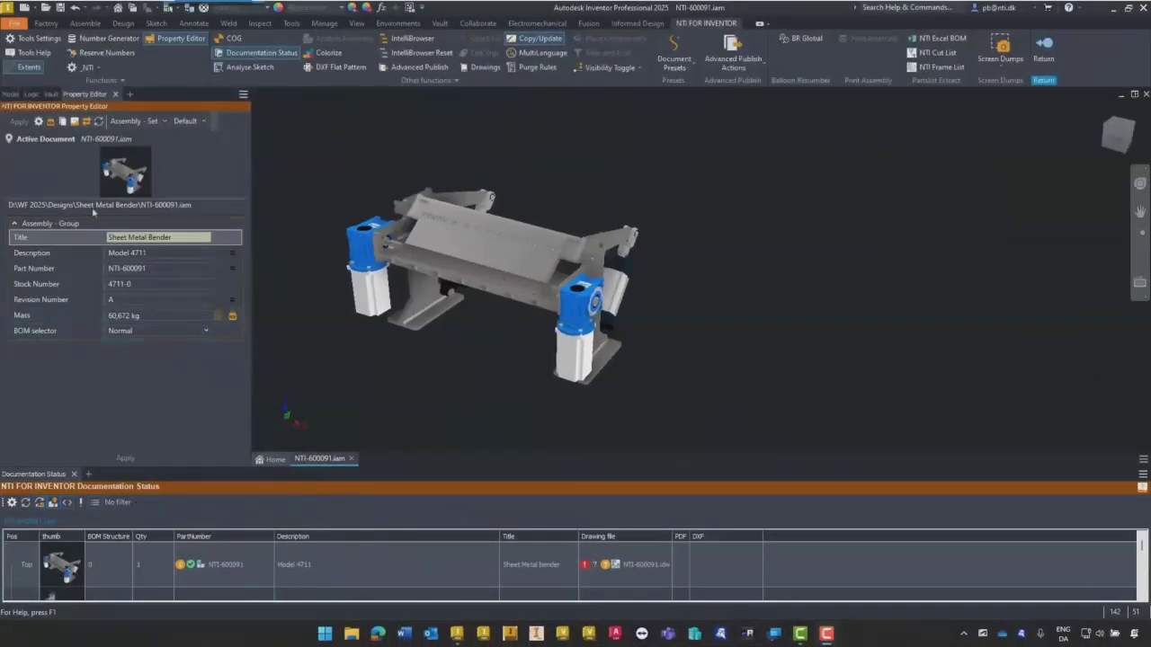
- Make the Property Editor follow the selected document, enable Part Priority, and select the bend plate part NTI-600115.ipt
{"action": "left_click", "coordinate": [62, 146]}
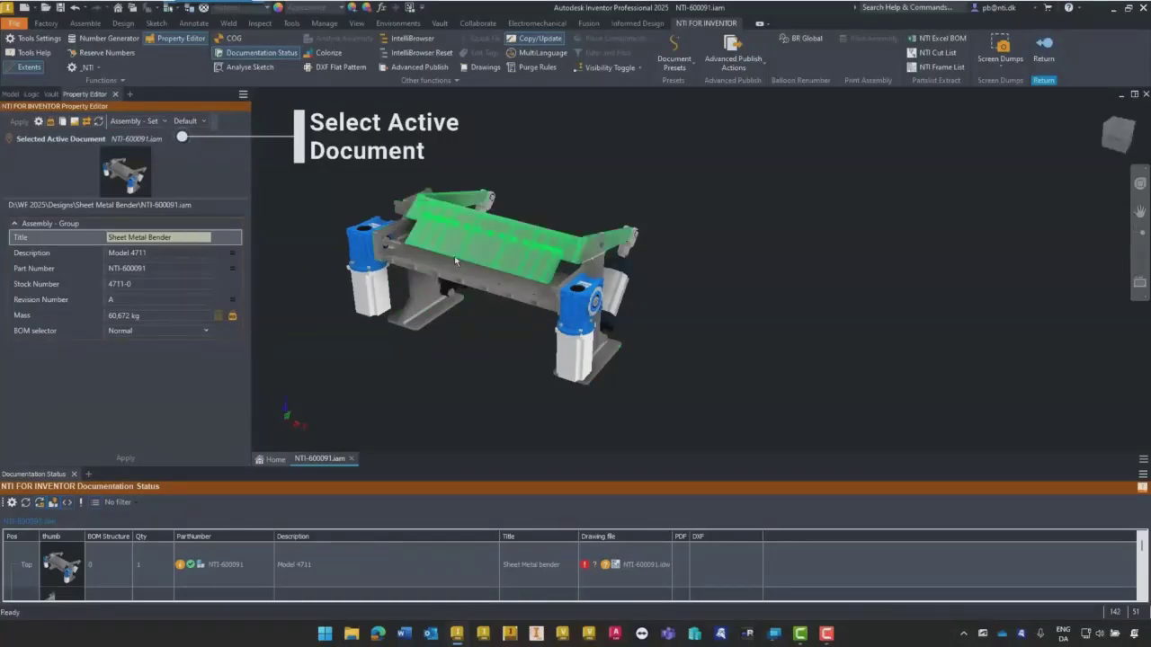
{"action": "right_click", "coordinate": [453, 351]}
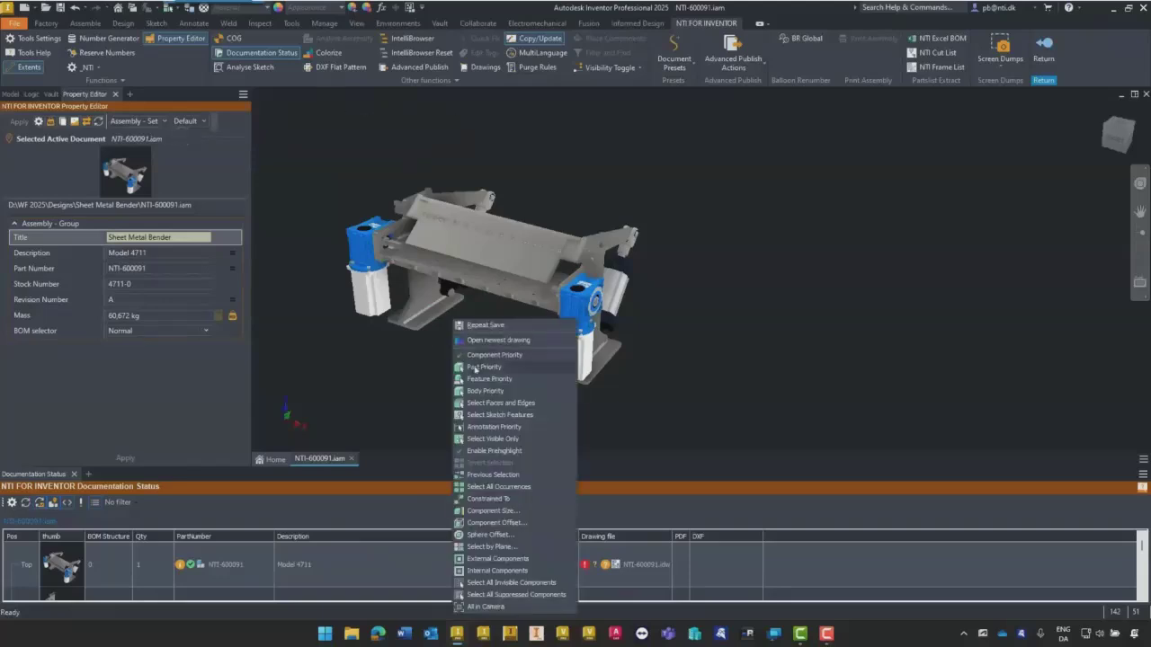
{"action": "left_click", "coordinate": [478, 369]}
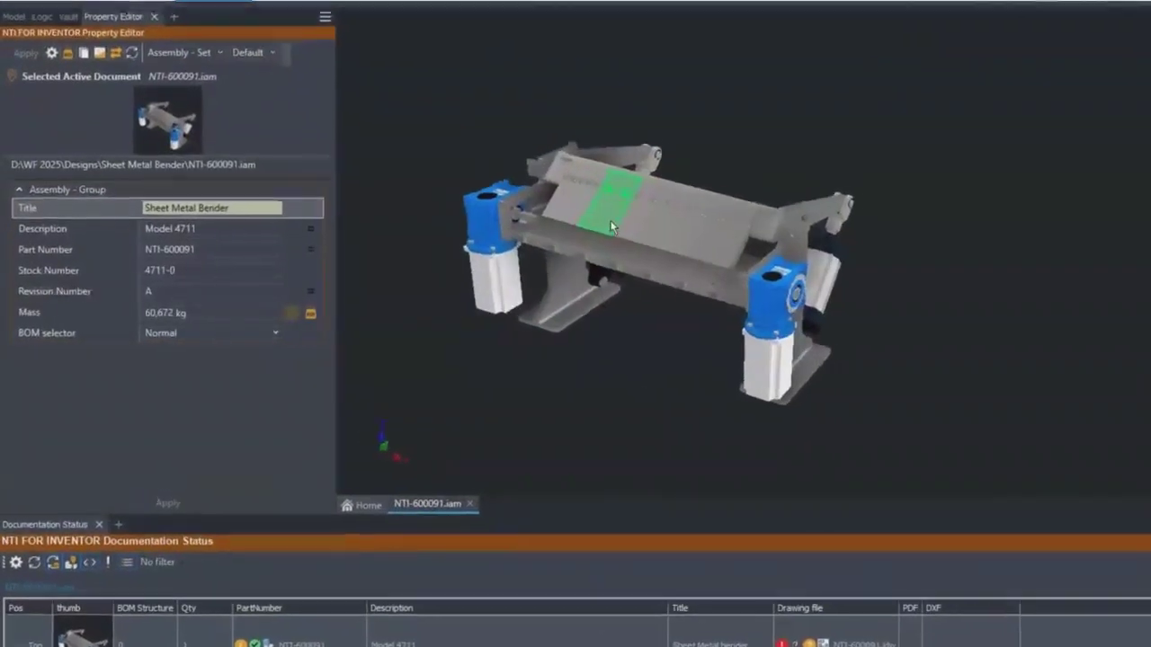
{"action": "left_click", "coordinate": [626, 216]}
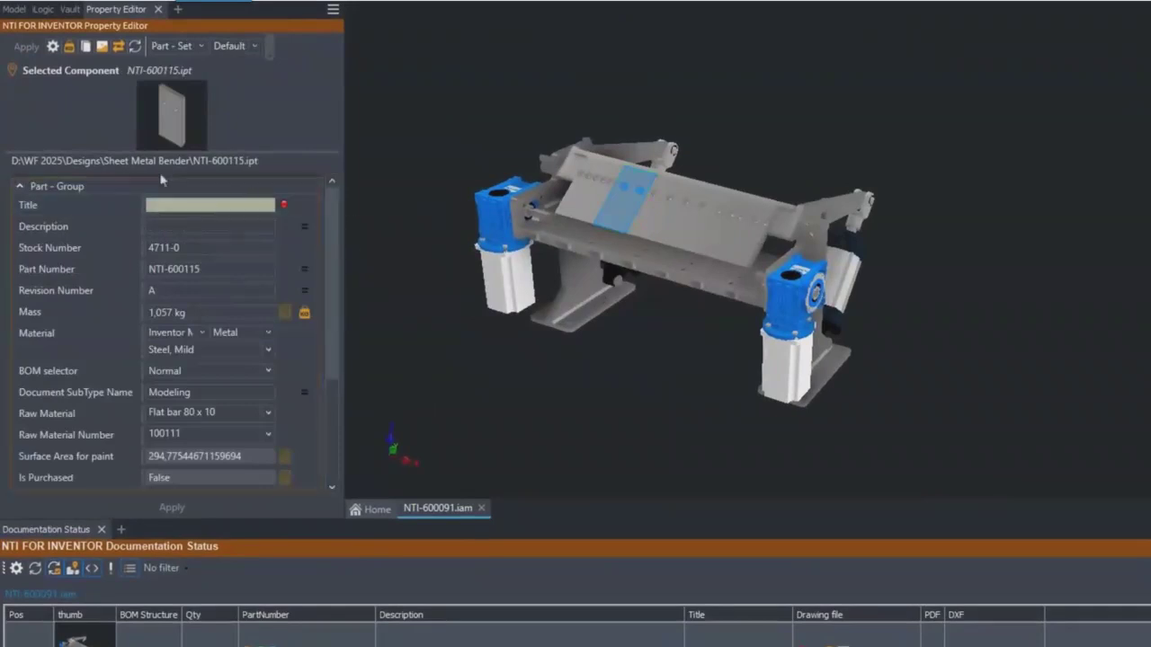
- Set the selected plate's Title to "Bend plate 80" and its Description to "80 mm plate"
{"action": "mouse_move", "coordinate": [330, 215]}
{"action": "left_mouse_down"}
{"action": "mouse_move", "coordinate": [336, 330]}
{"action": "mouse_move", "coordinate": [331, 207]}
{"action": "left_mouse_up"}
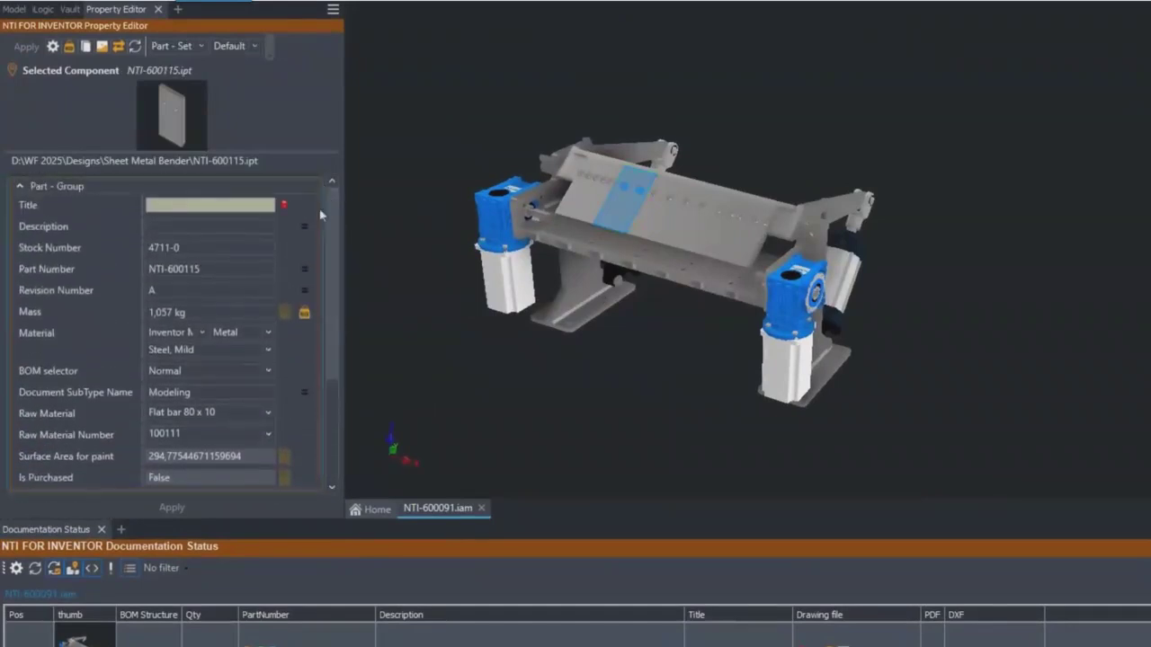
{"action": "left_click", "coordinate": [183, 205]}
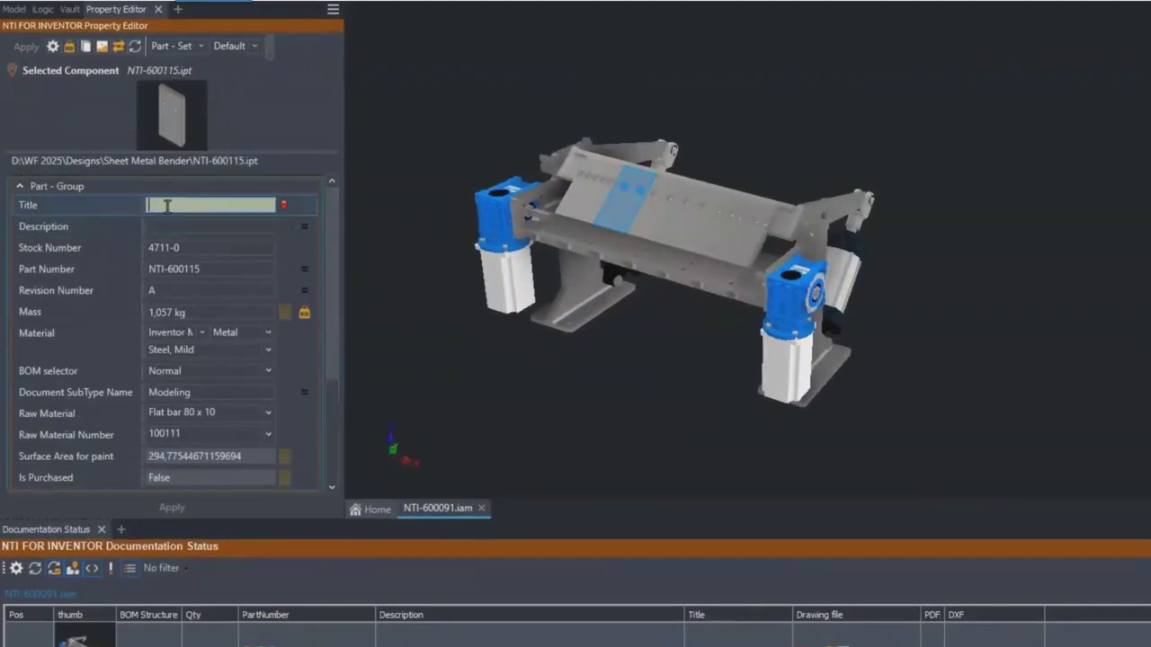
{"action": "type", "text": "Bend plate 80"}
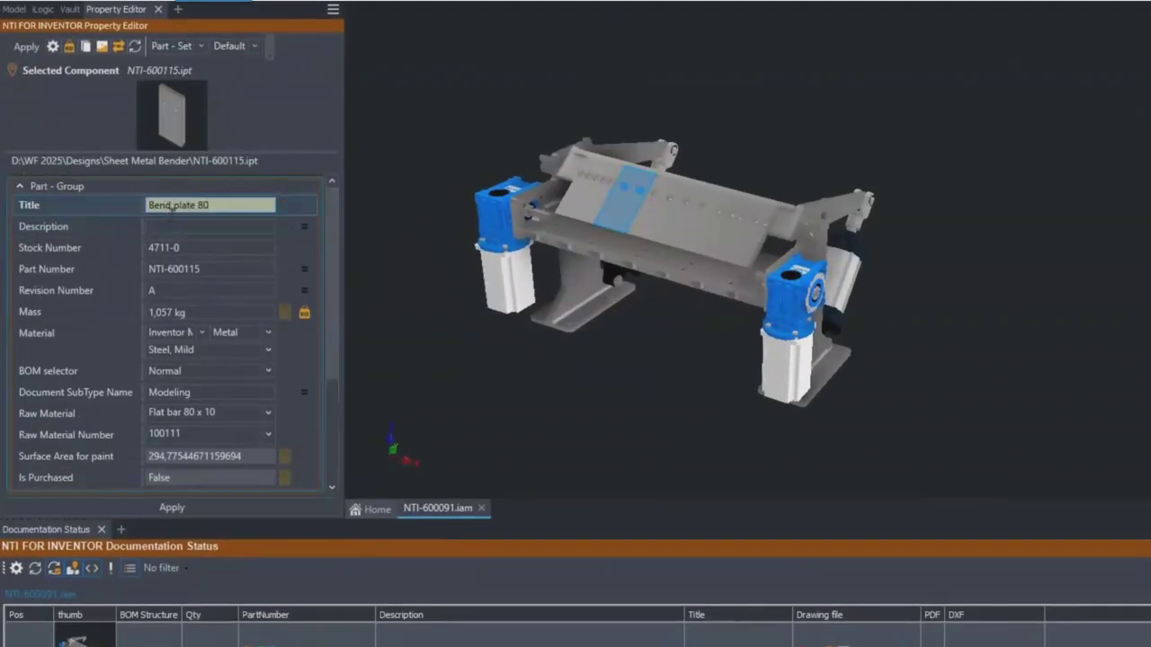
{"action": "left_click", "coordinate": [176, 228]}
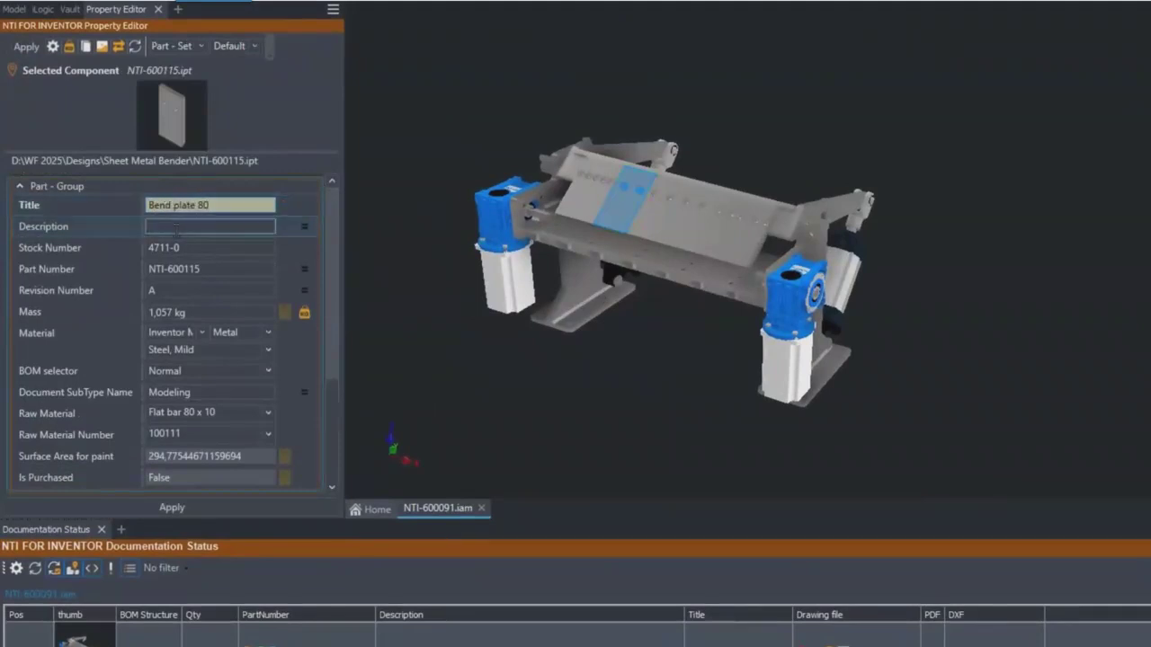
{"action": "type", "text": "80 mm plate"}
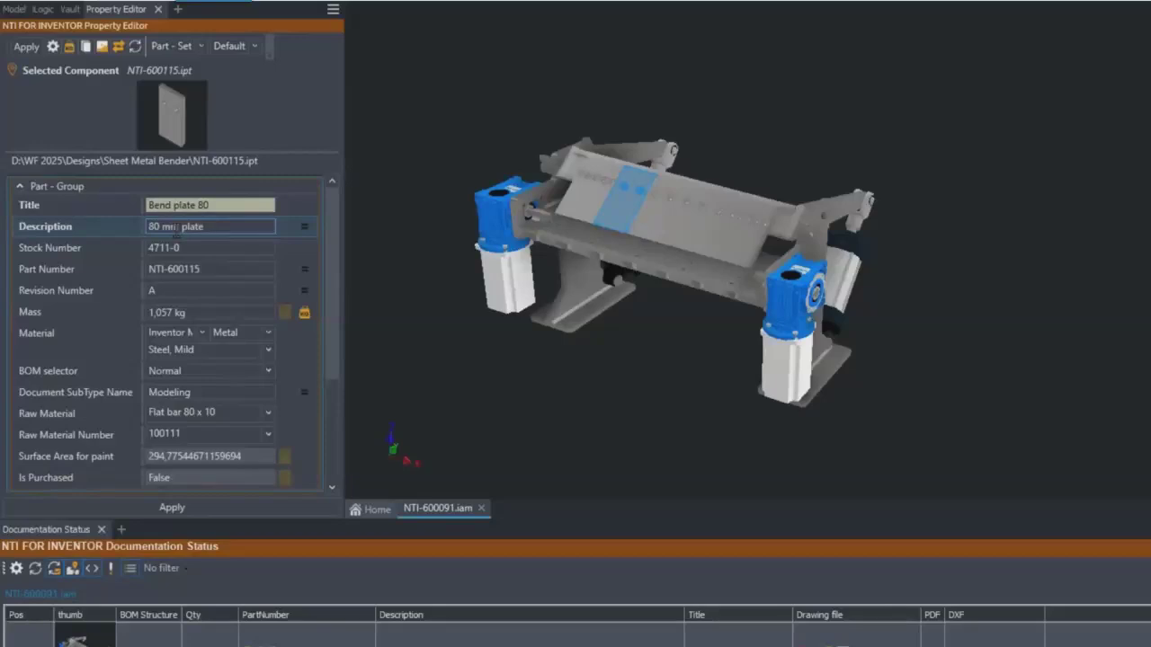
- Examine the bend plate's stock number, the material library, category and material choices, and the BOM selector options
{"action": "left_click", "coordinate": [189, 245]}
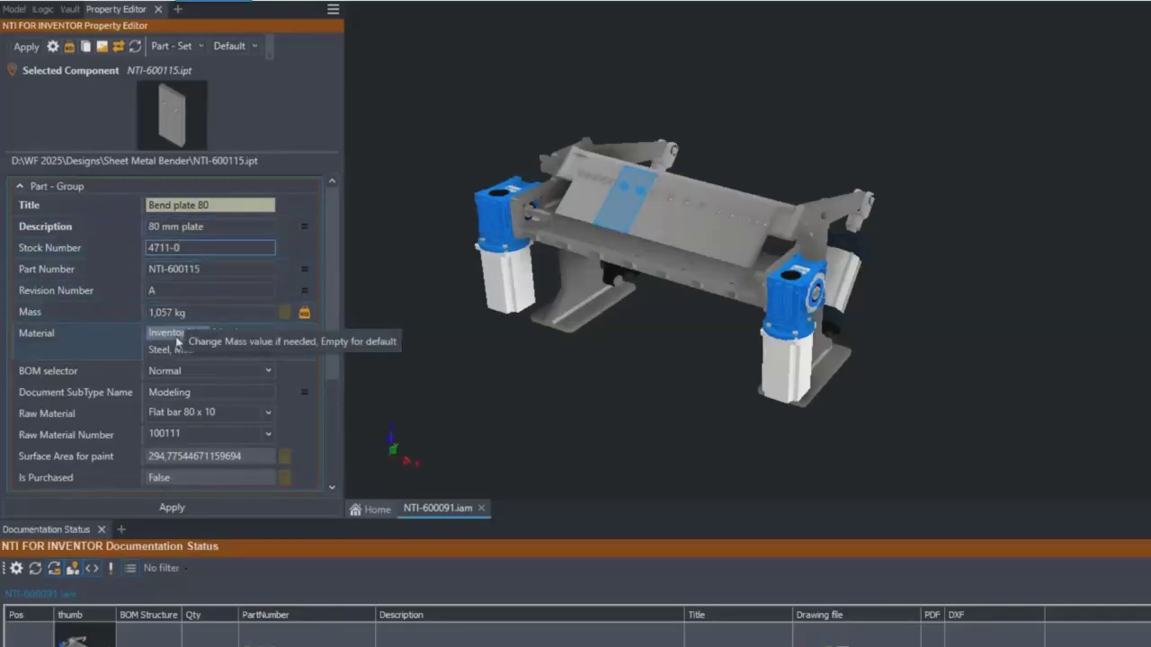
{"action": "left_click", "coordinate": [173, 341]}
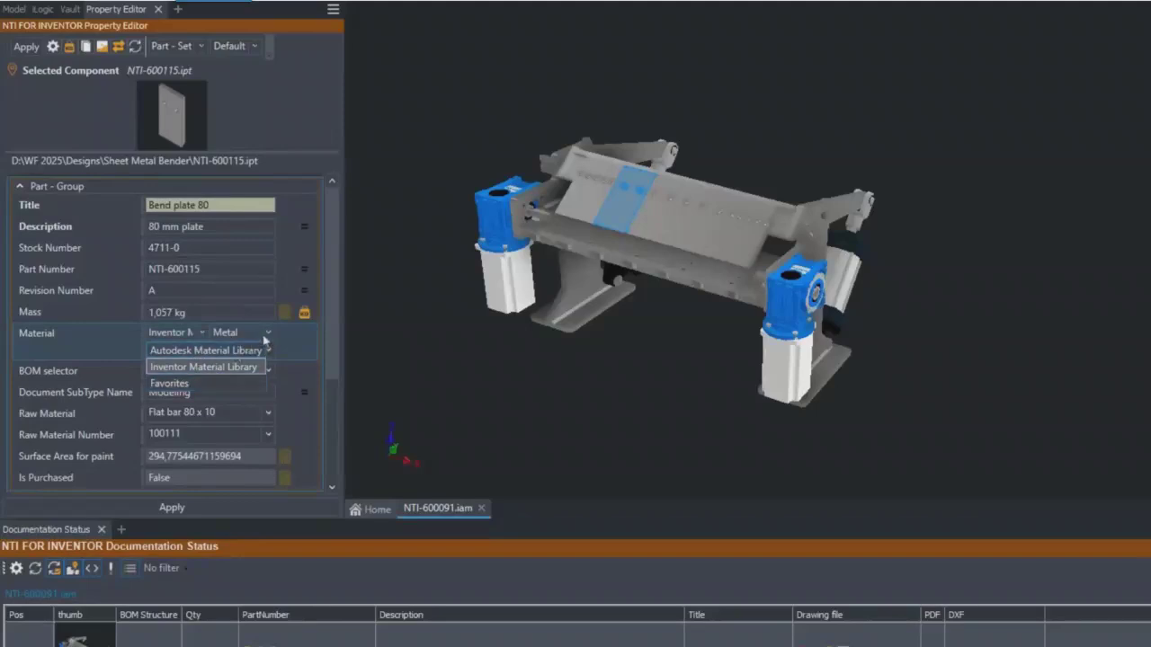
{"action": "left_click", "coordinate": [266, 334]}
{"action": "left_click", "coordinate": [267, 334]}
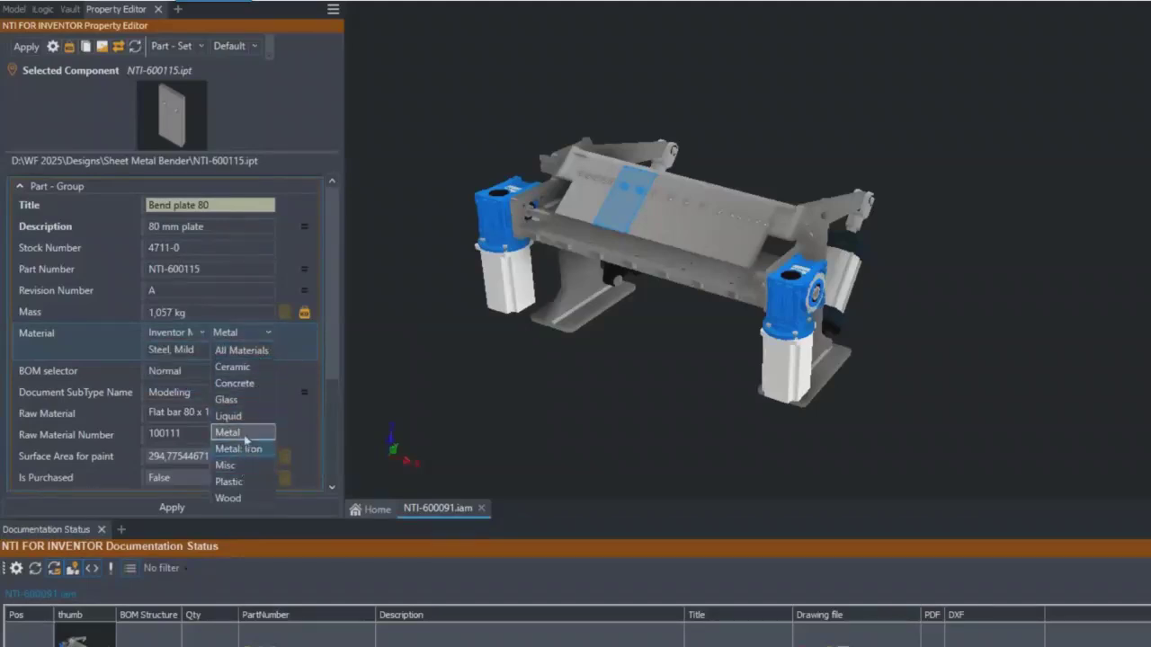
{"action": "left_click", "coordinate": [268, 337]}
{"action": "left_click", "coordinate": [269, 350]}
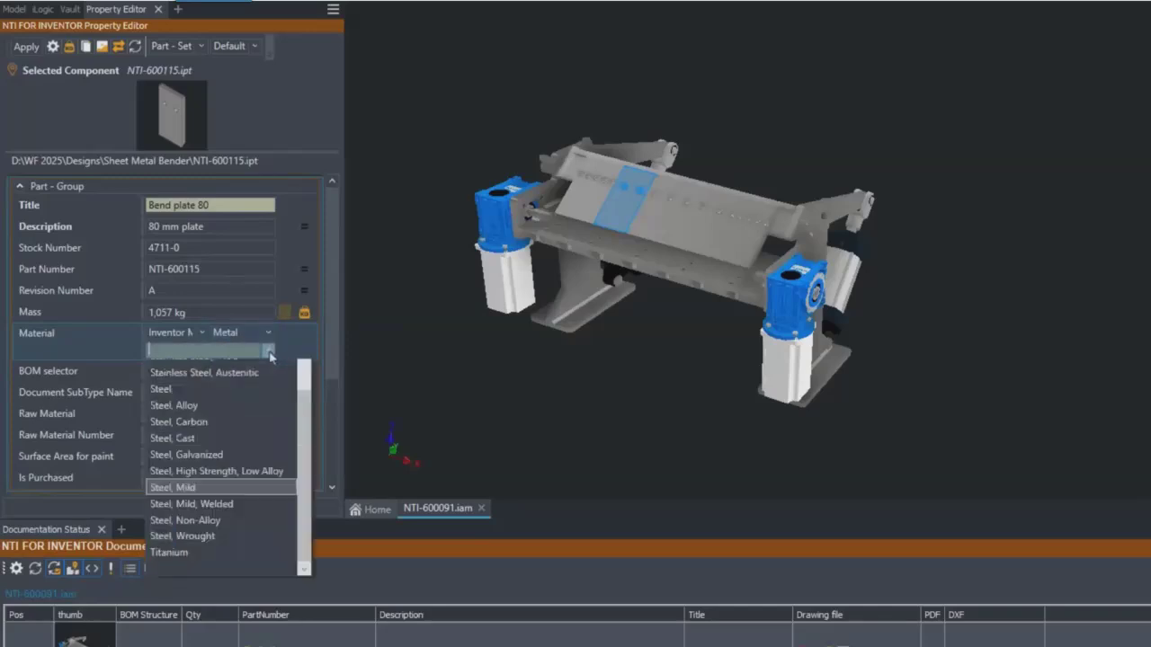
{"action": "scroll", "coordinate": [297, 463], "scroll_direction": "up", "scroll_amount": 4}
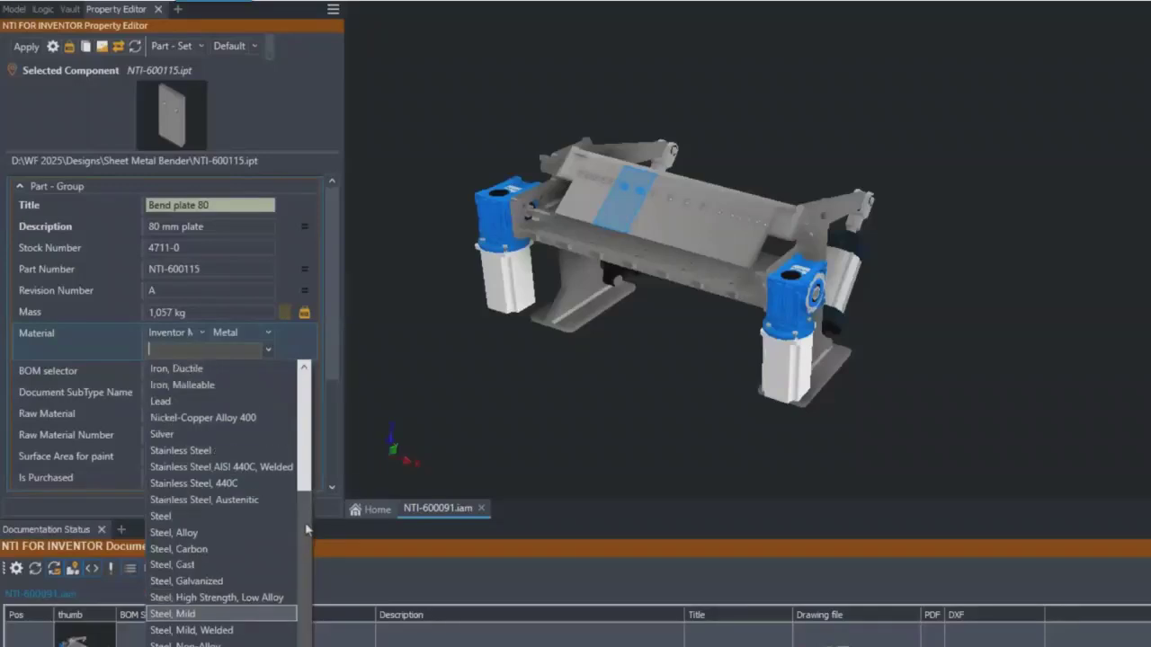
{"action": "scroll", "coordinate": [323, 445], "scroll_direction": "down", "scroll_amount": 4}
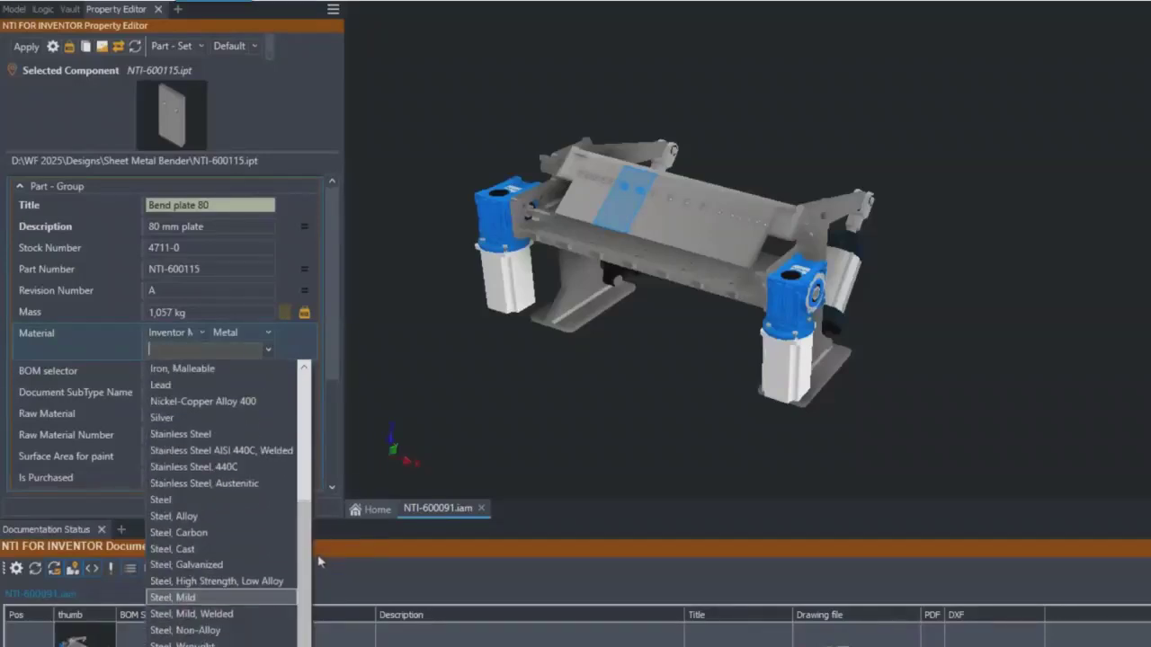
{"action": "left_click", "coordinate": [270, 350]}
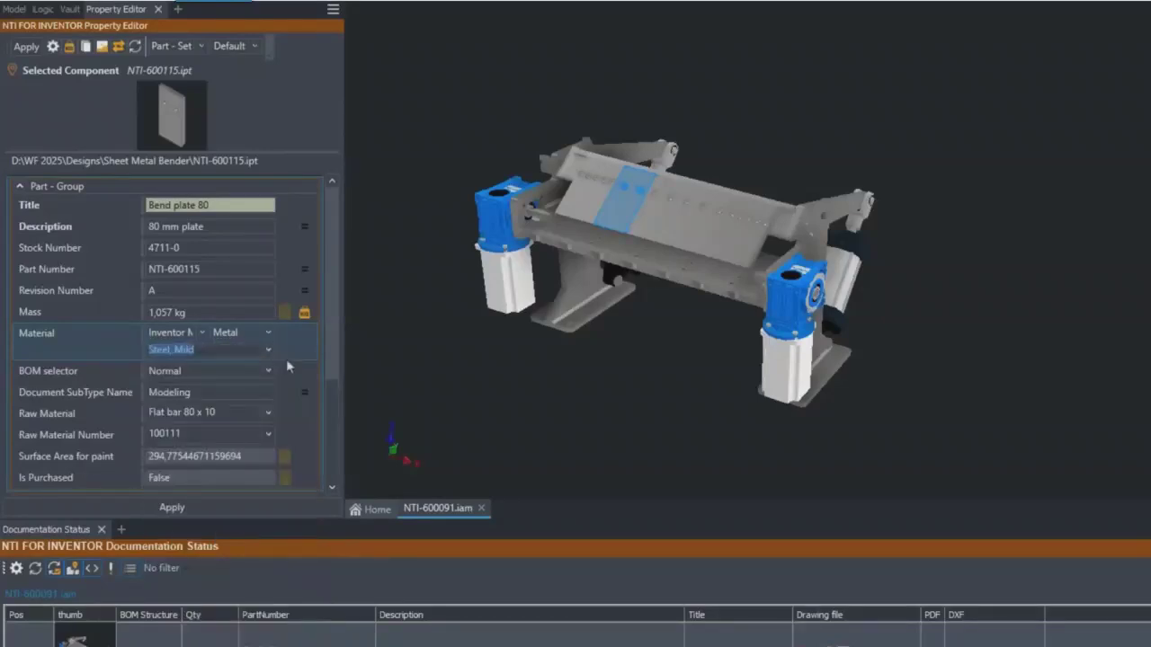
{"action": "left_click", "coordinate": [268, 372]}
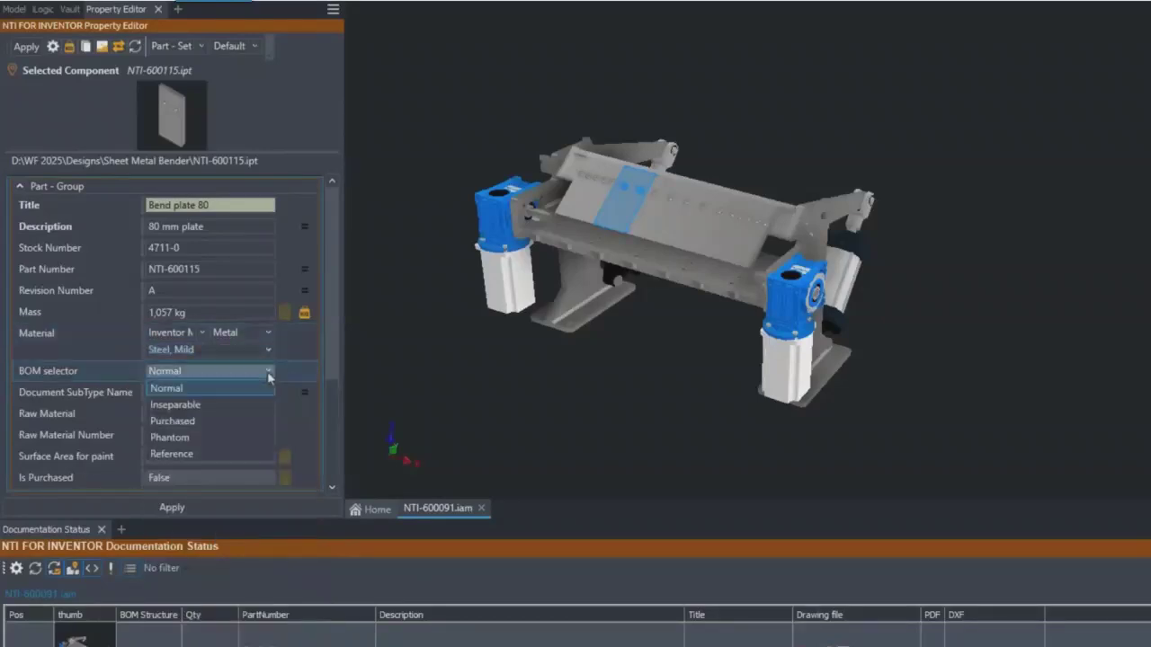
{"action": "left_click", "coordinate": [268, 374]}
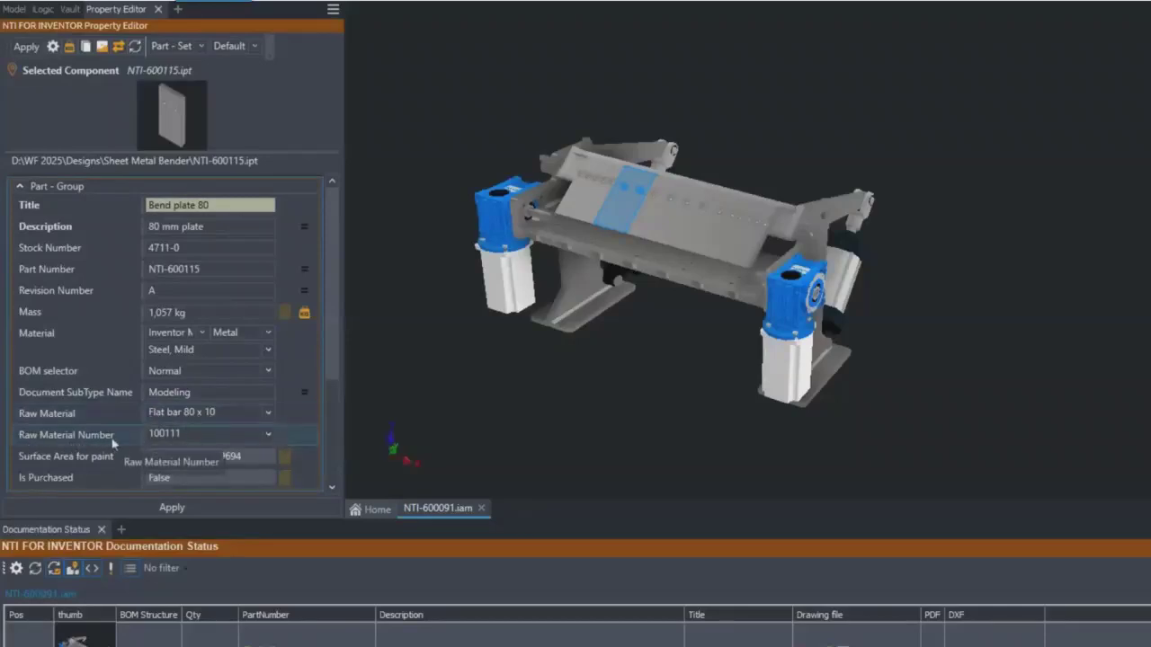
- Set the bend plate's Raw Material to Flat bar 80 x 8 and check its surface area for paint
{"action": "left_click", "coordinate": [268, 414]}
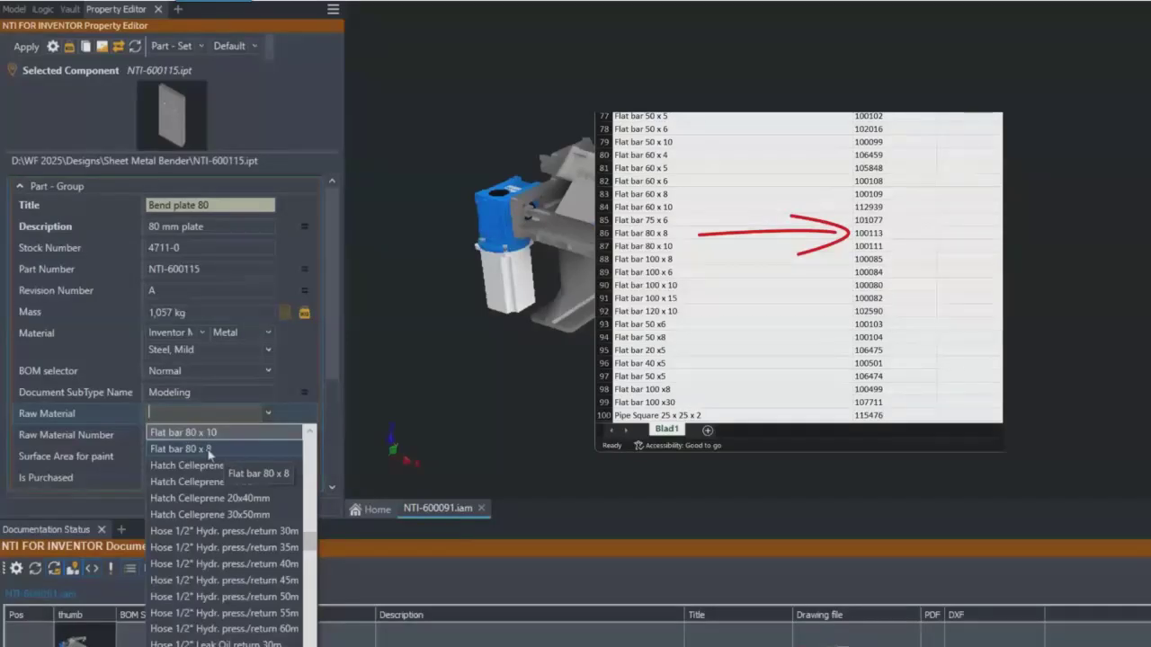
{"action": "left_click", "coordinate": [208, 449]}
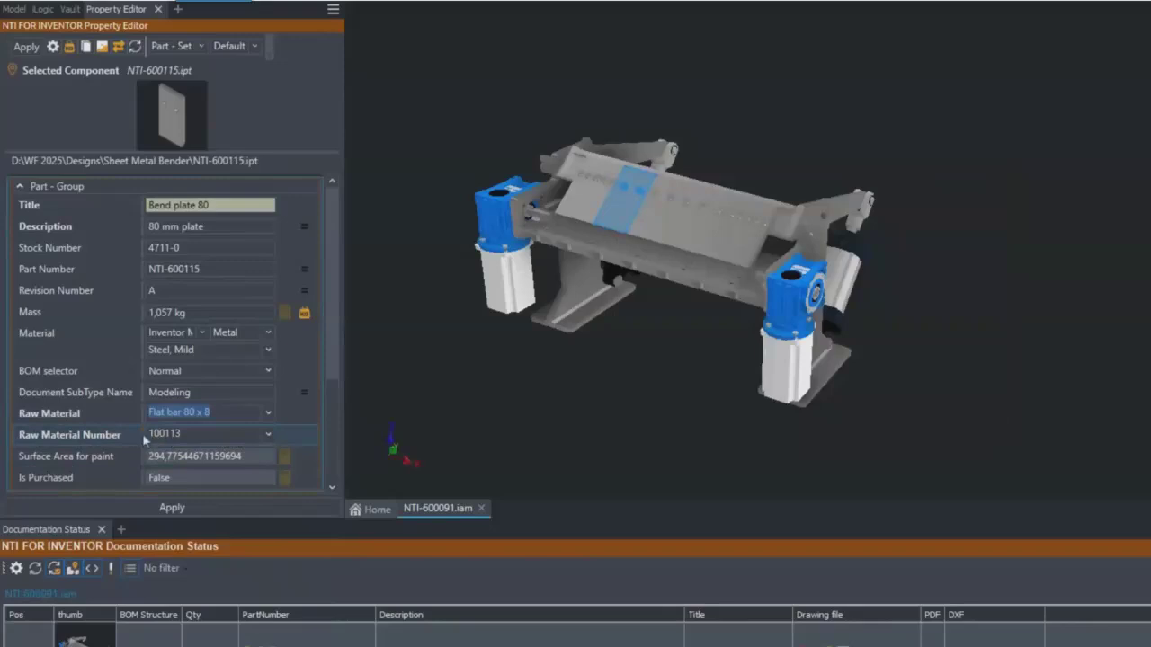
{"action": "left_click", "coordinate": [124, 457]}
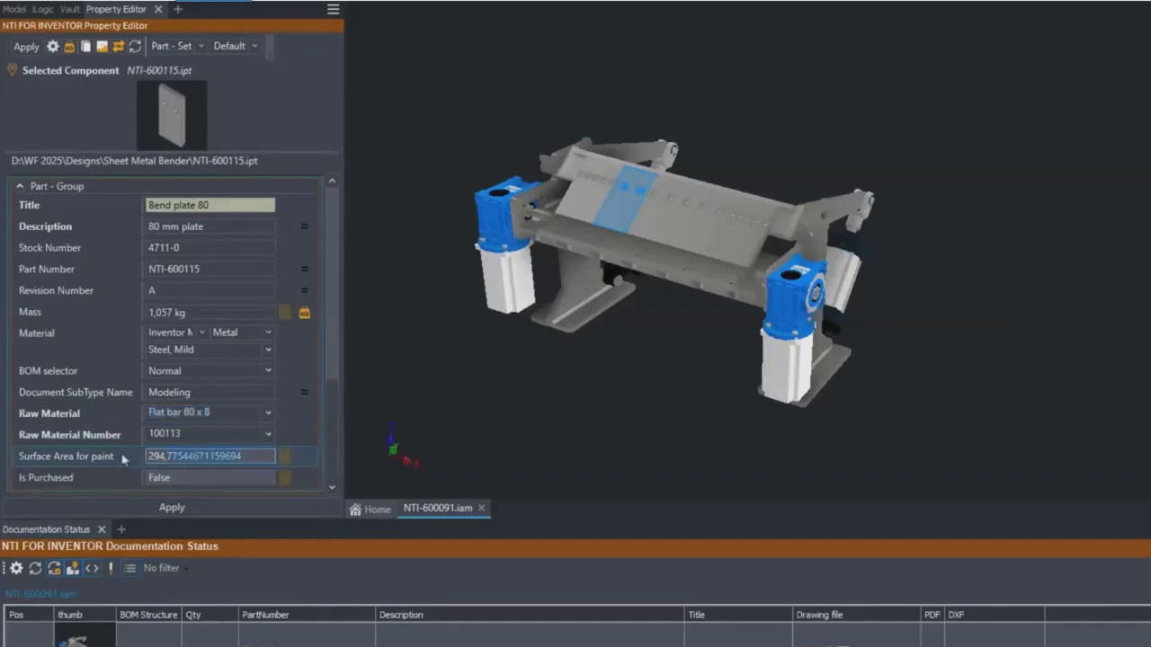
{"action": "left_click", "coordinate": [229, 457]}
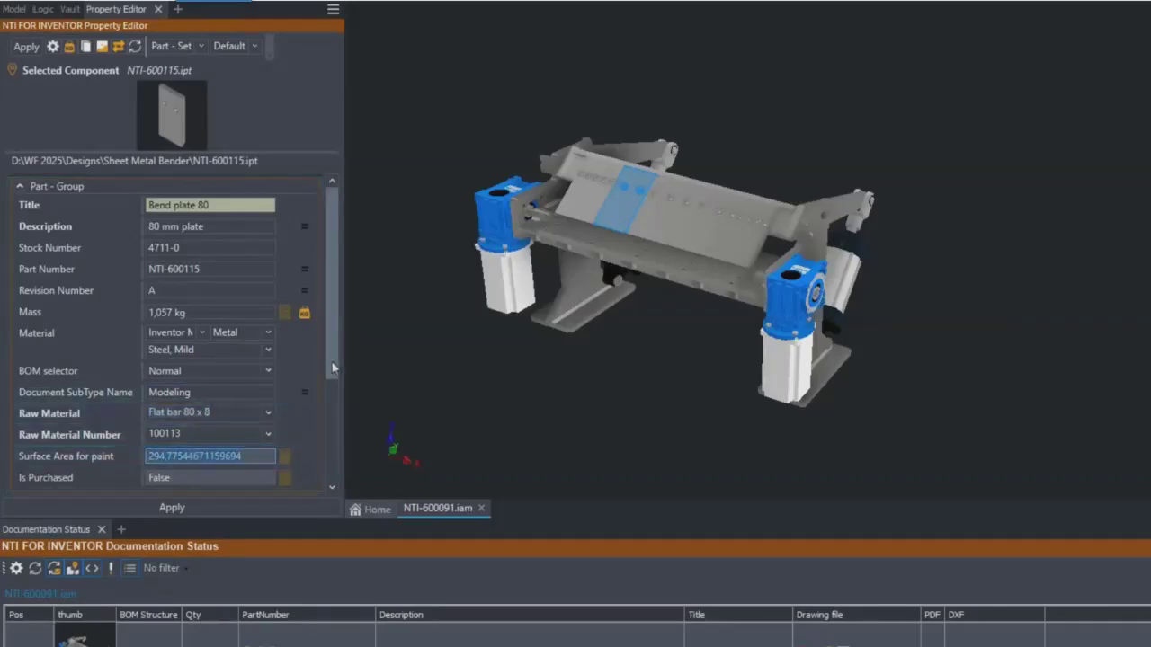
- Set the bend plate's Vault surface treatment to Heat treatment
{"action": "left_click_drag", "start_coordinate": [332, 367], "coordinate": [348, 474]}
{"action": "left_click", "coordinate": [267, 353]}
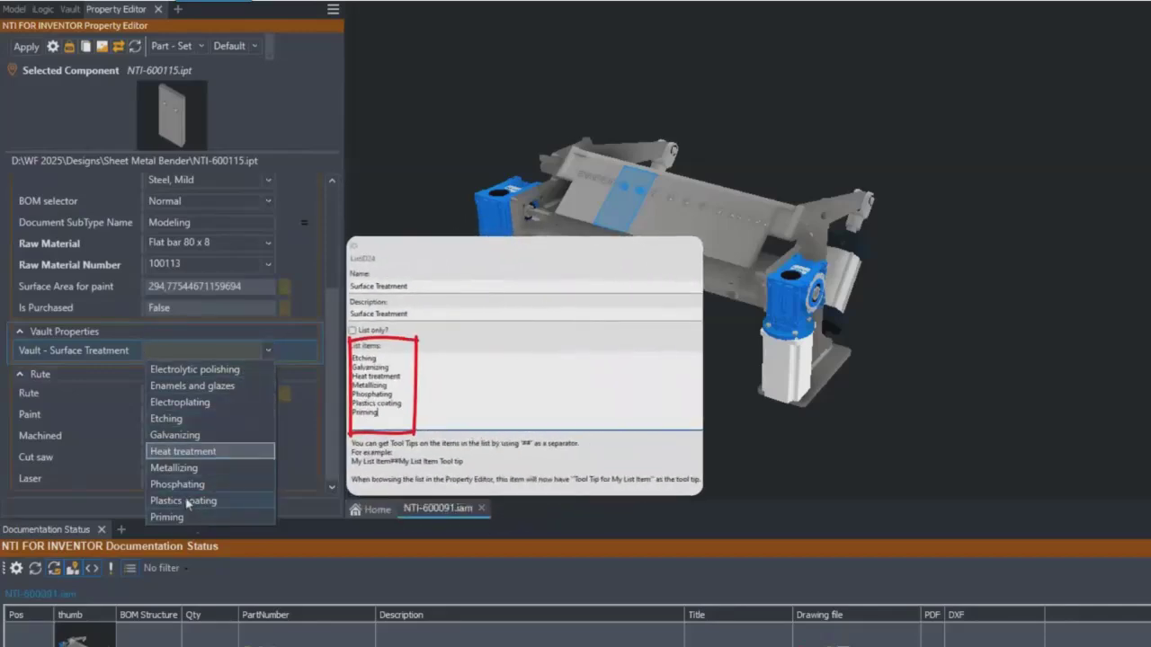
{"action": "left_click", "coordinate": [234, 460]}
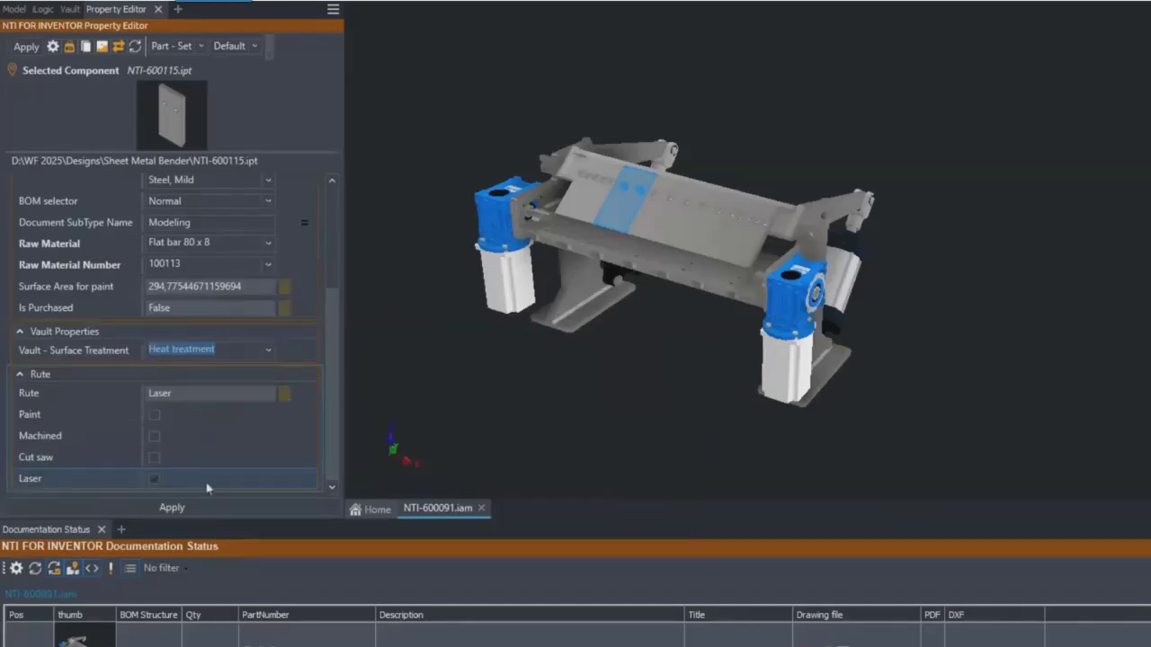
- Clear Laser and enable Cut saw and Machined in the bend plate's route, and apply the edited properties
{"action": "left_click", "coordinate": [154, 479]}
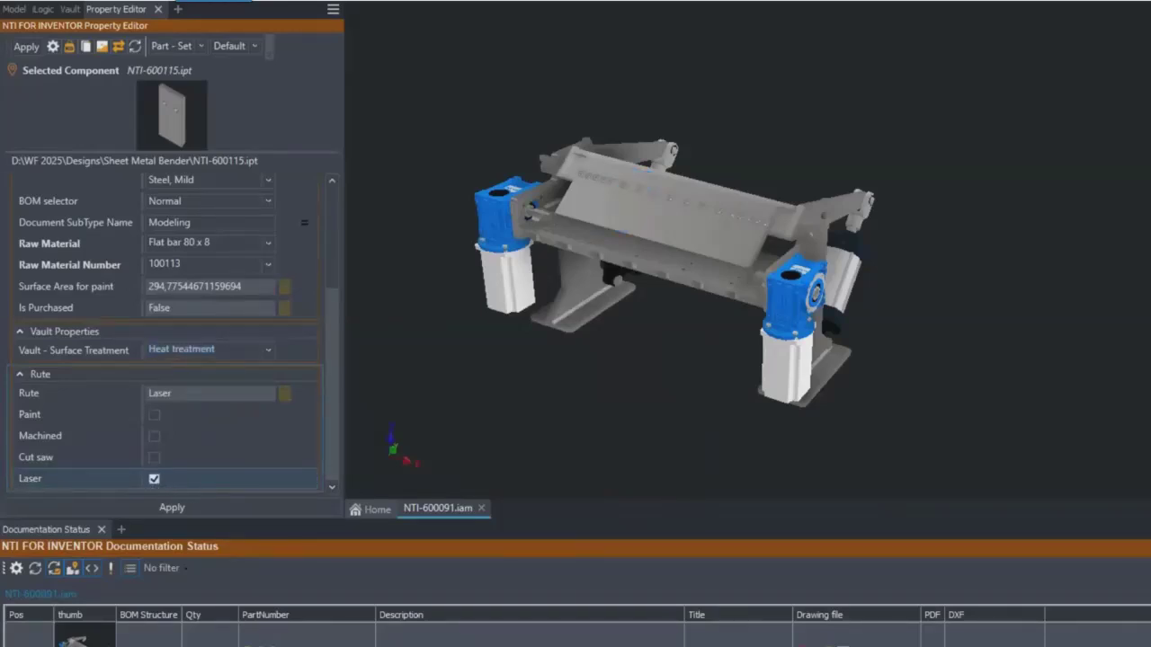
{"action": "left_click", "coordinate": [154, 478]}
{"action": "left_click", "coordinate": [154, 458]}
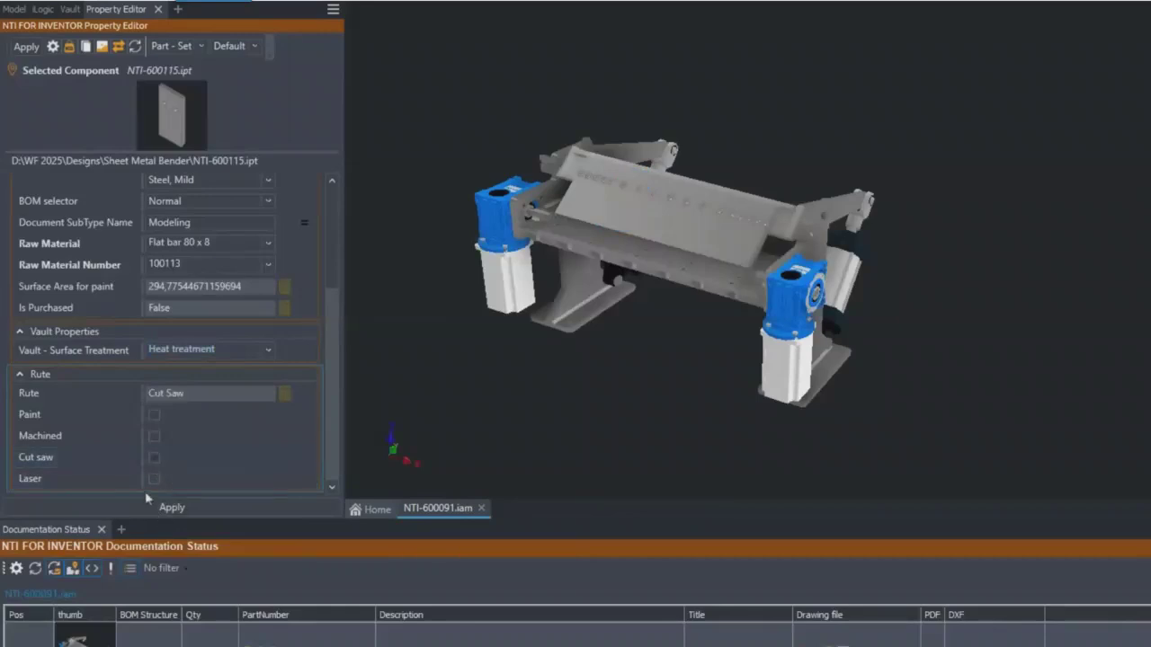
{"action": "left_click", "coordinate": [153, 437]}
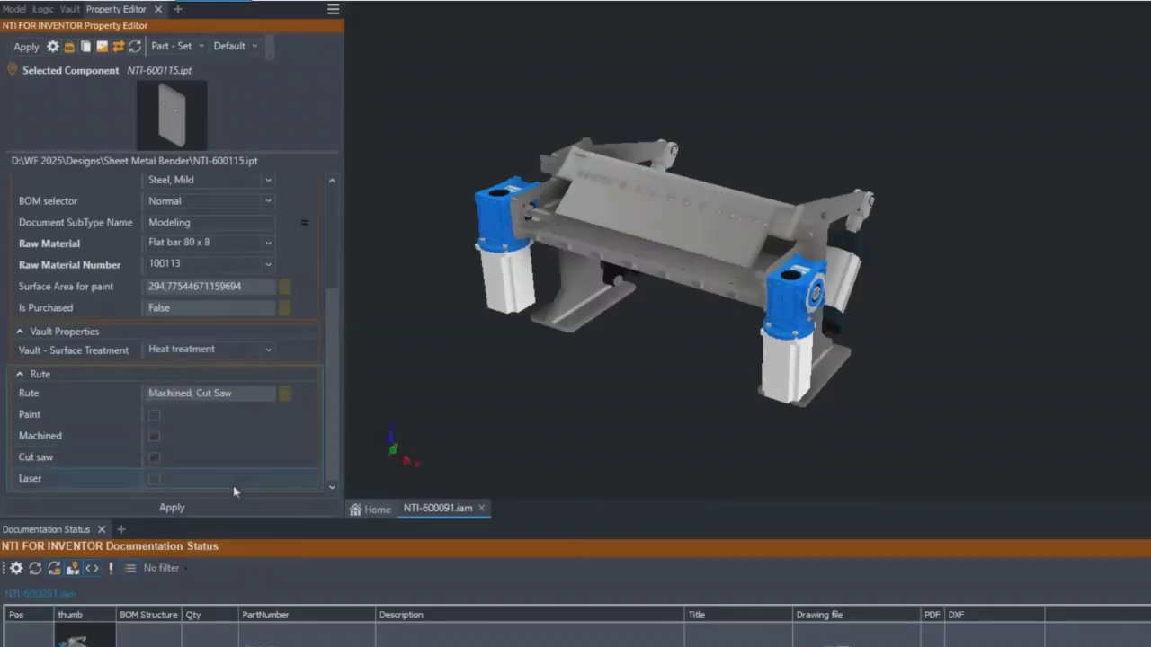
{"action": "left_click", "coordinate": [161, 509]}
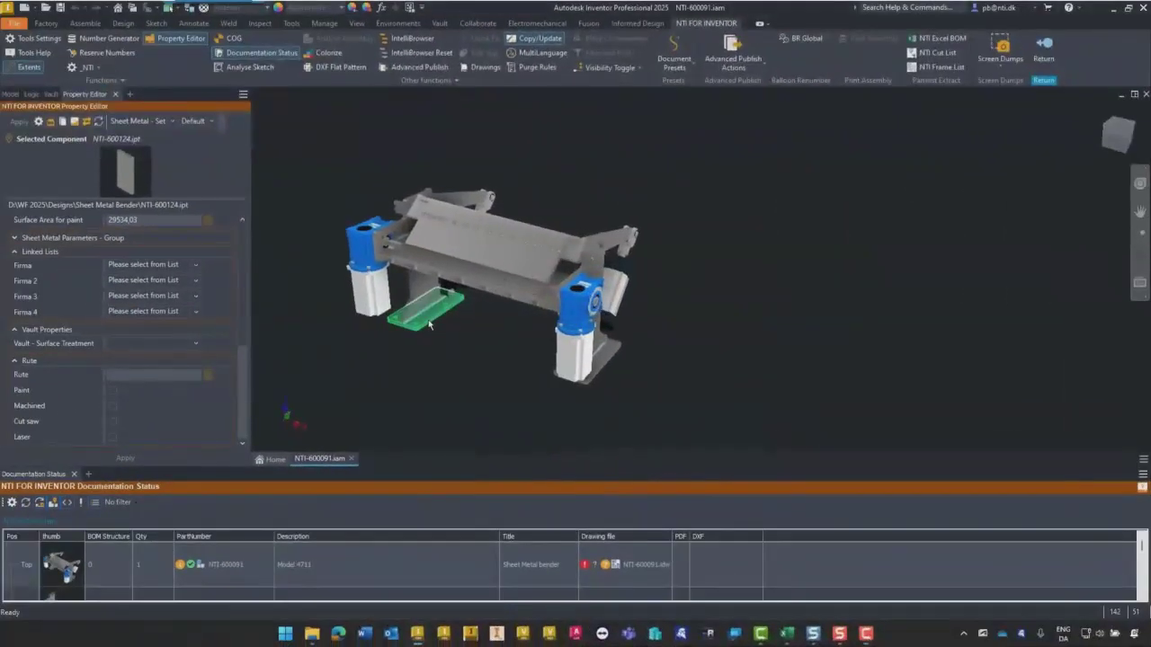
- Open the sheet metal part NTI-600124.ipt from the assembly in its own window with its main part properties in view
{"action": "right_click", "coordinate": [429, 325]}
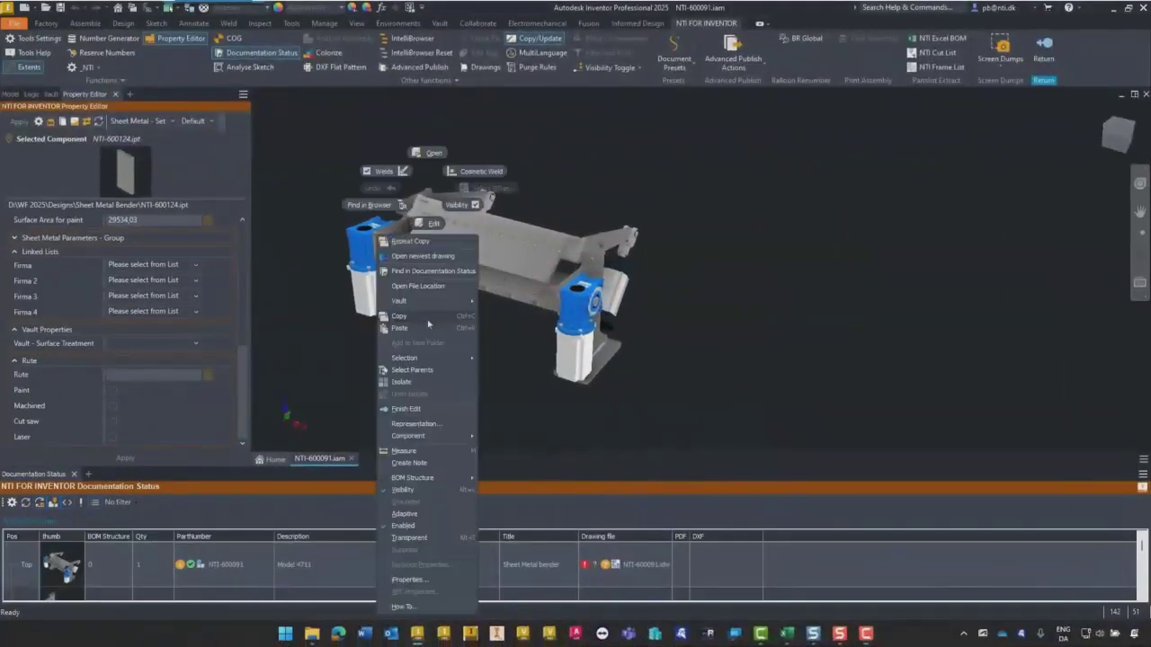
{"action": "left_click", "coordinate": [425, 151]}
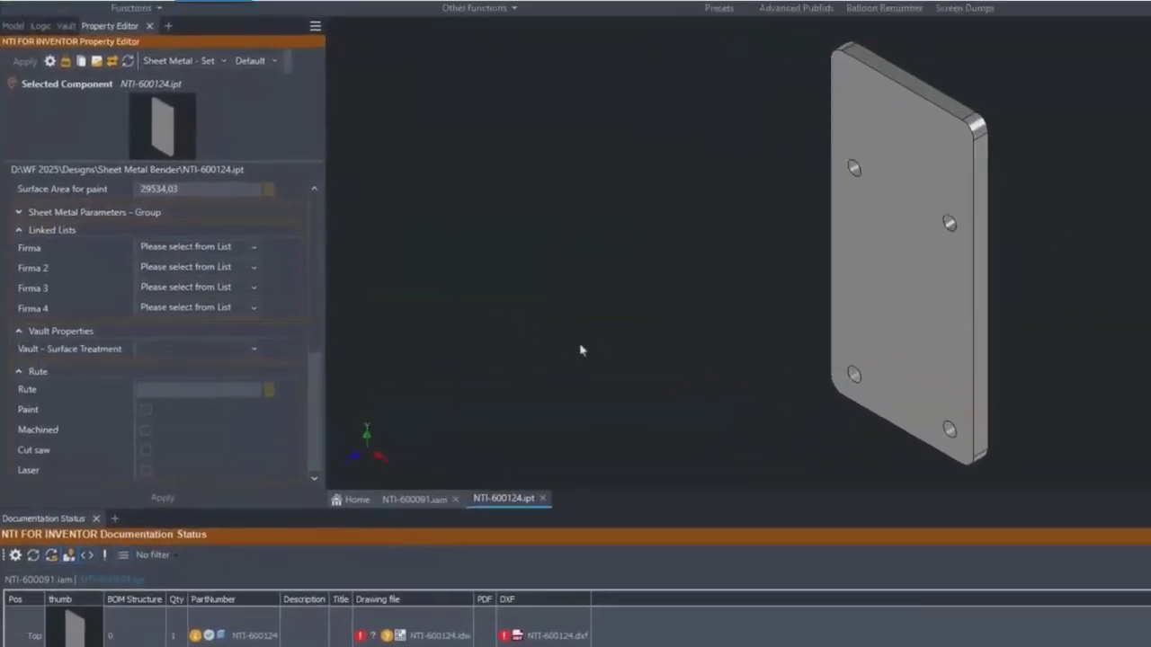
{"action": "left_click_drag", "start_coordinate": [314, 380], "coordinate": [336, 228]}
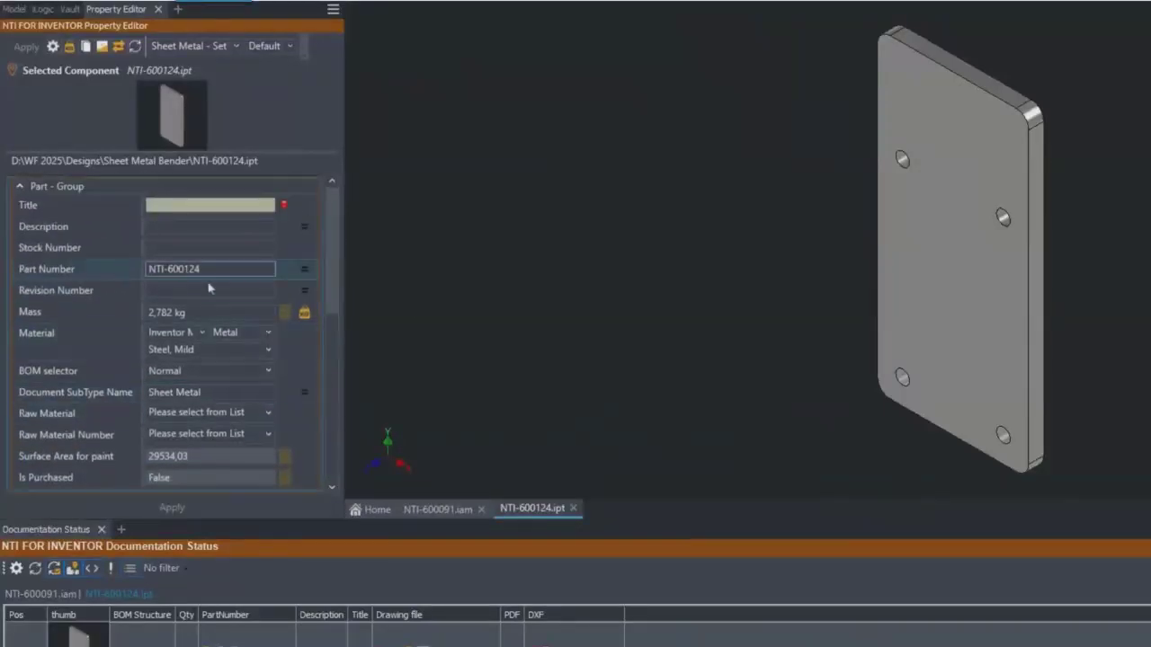
- Set the part's Title to "Foot plate" and its Description to "Bend Press Foot Plate"
{"action": "left_click", "coordinate": [157, 207]}
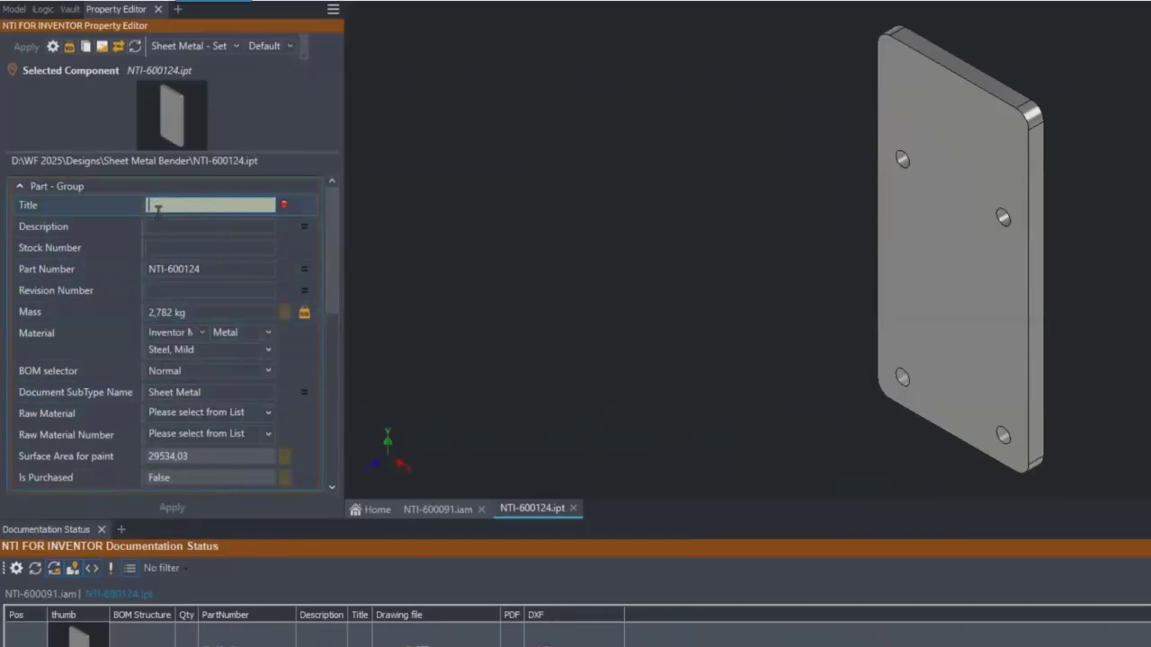
{"action": "type", "text": "Feet plate"}
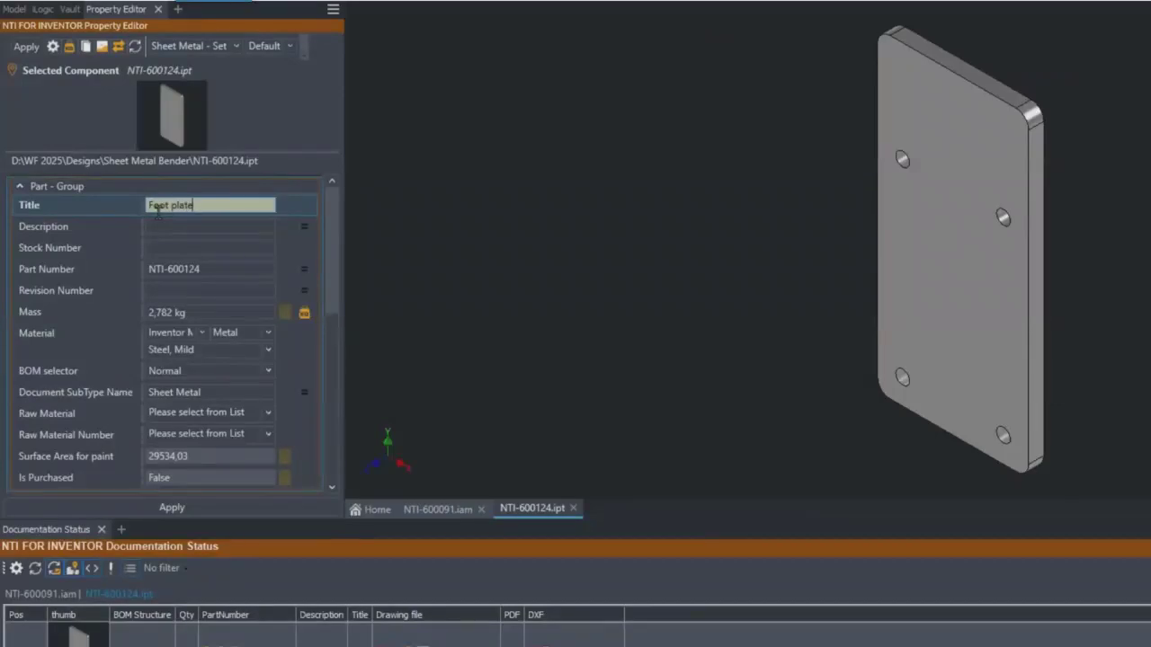
{"action": "left_click", "coordinate": [193, 226]}
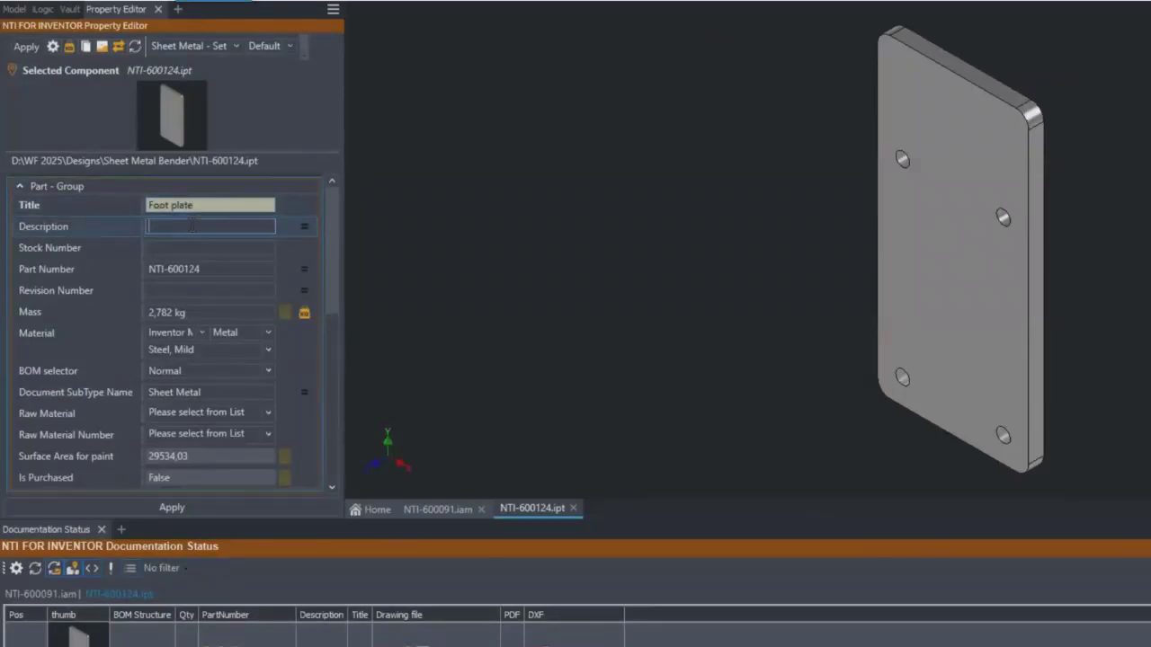
{"action": "type", "text": "Bend Press Foot Plate"}
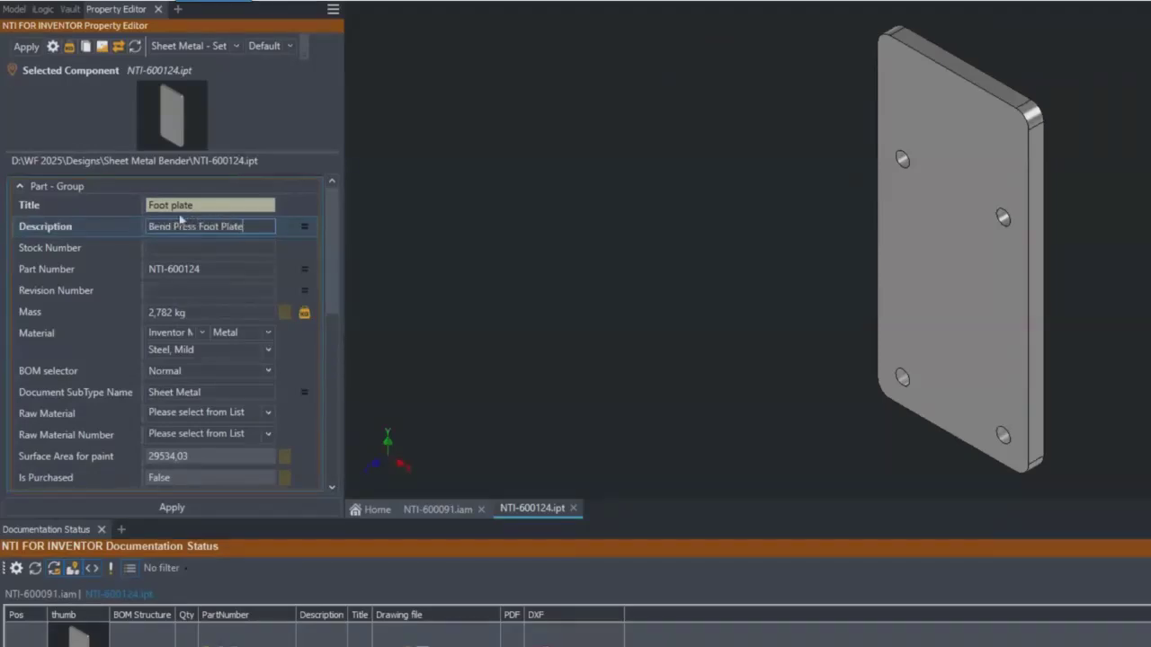
- Fill in the foot plate's Stock Number and set its Revision Number to A
{"action": "left_click", "coordinate": [192, 248]}
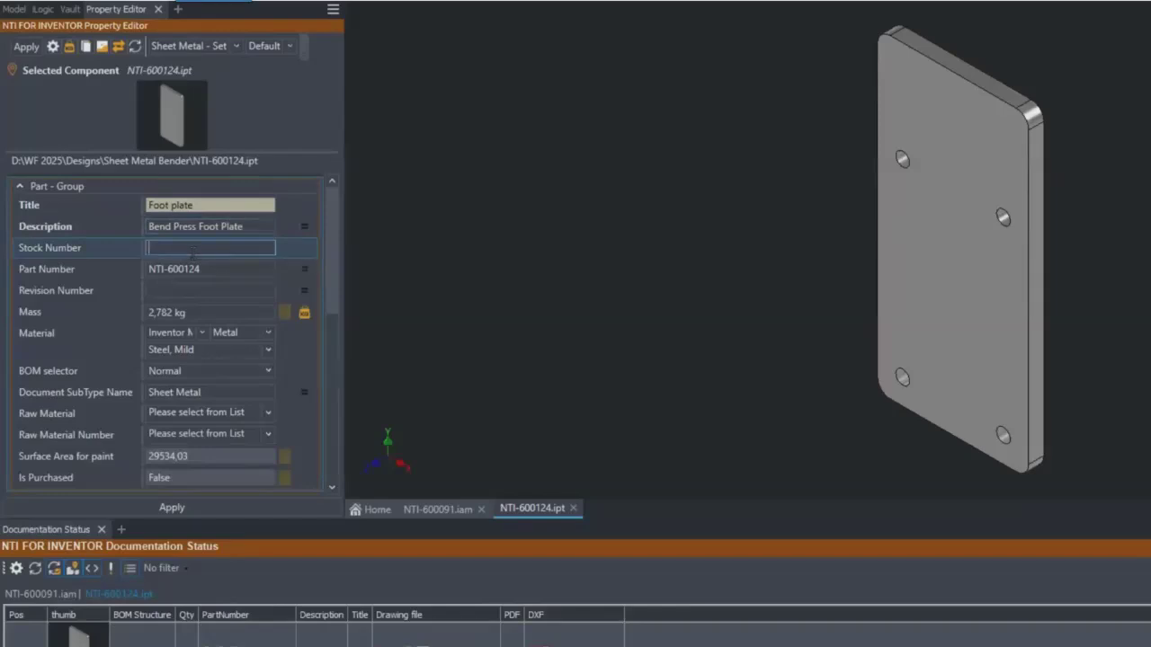
{"action": "type", "text": "4711-1"}
{"action": "left_click", "coordinate": [182, 291]}
{"action": "type", "text": "A"}
- Examine the foot plate's calculated sheet metal dimension, bends, cuts, cut length and surface area for paint
{"action": "scroll", "coordinate": [333, 287], "scroll_direction": "down", "scroll_amount": 2}
{"action": "left_click_drag", "start_coordinate": [333, 287], "coordinate": [333, 366]}
{"action": "left_click", "coordinate": [224, 303]}
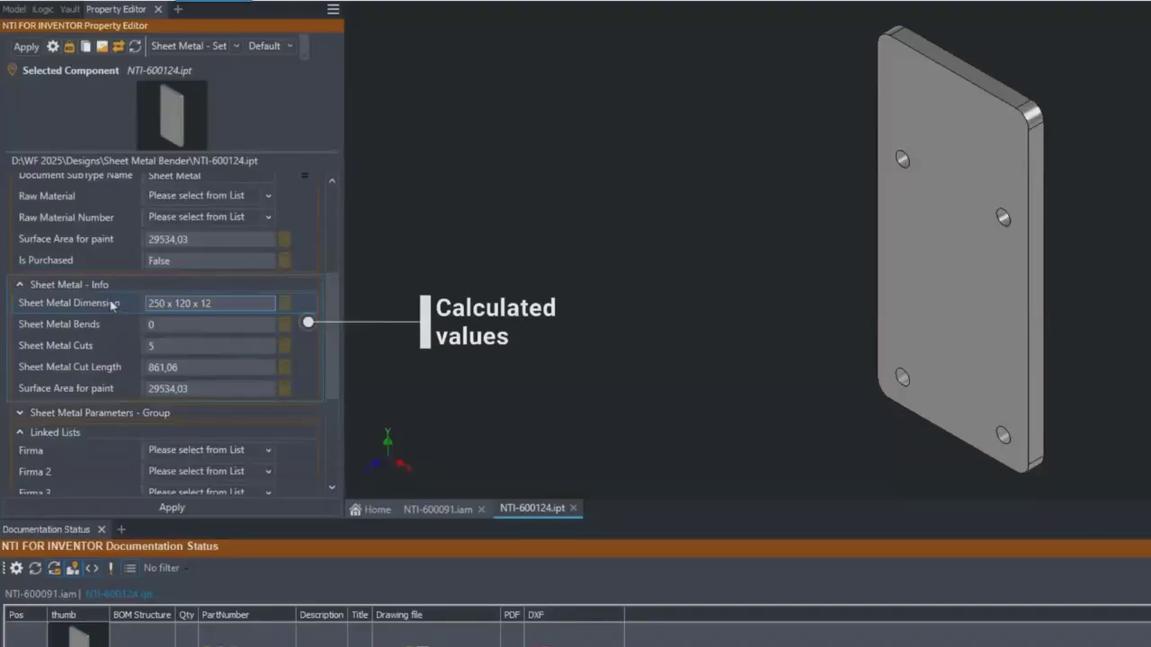
{"action": "left_click", "coordinate": [230, 303]}
{"action": "left_click", "coordinate": [170, 325]}
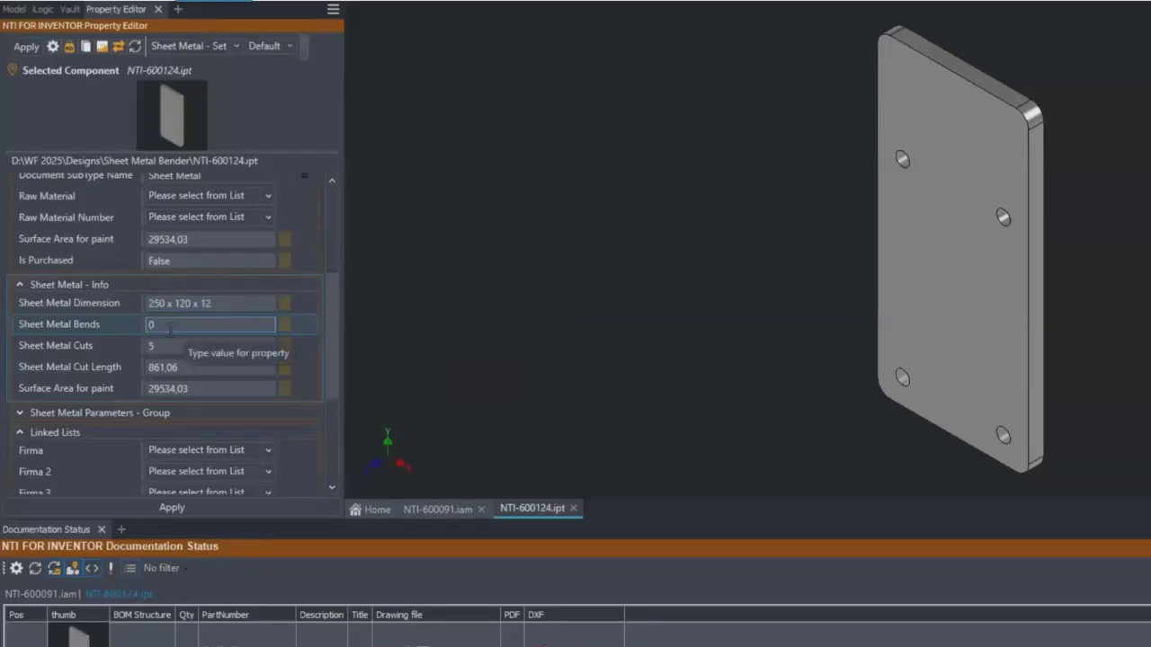
{"action": "left_click", "coordinate": [166, 345]}
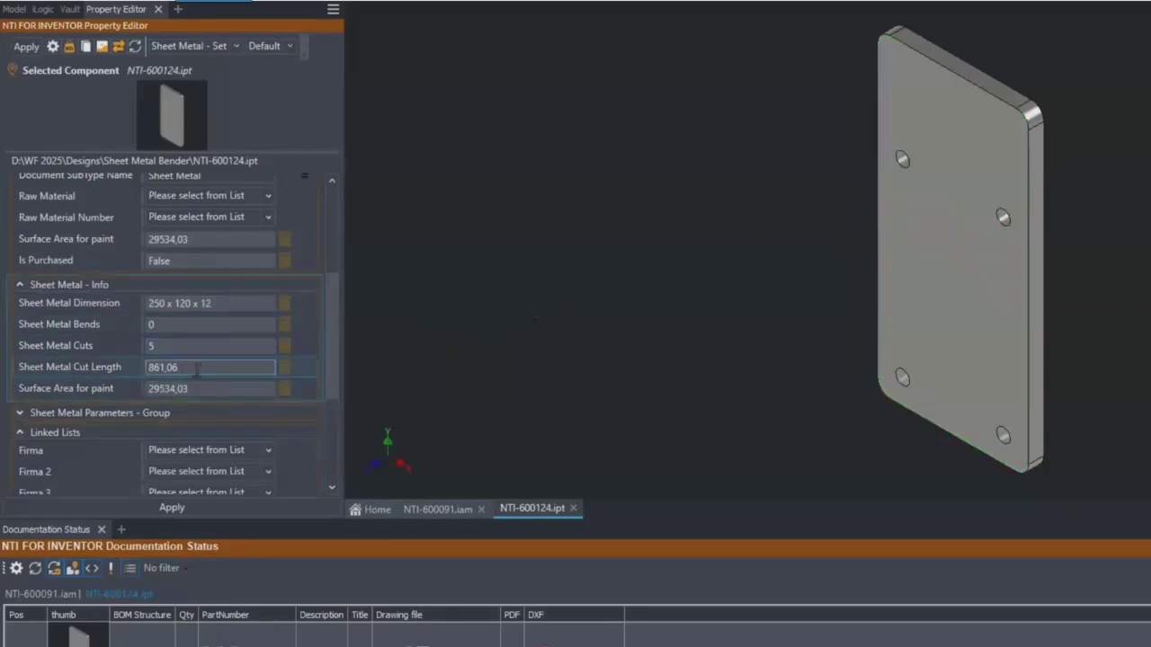
{"action": "left_click_drag", "start_coordinate": [197, 368], "coordinate": [145, 368]}
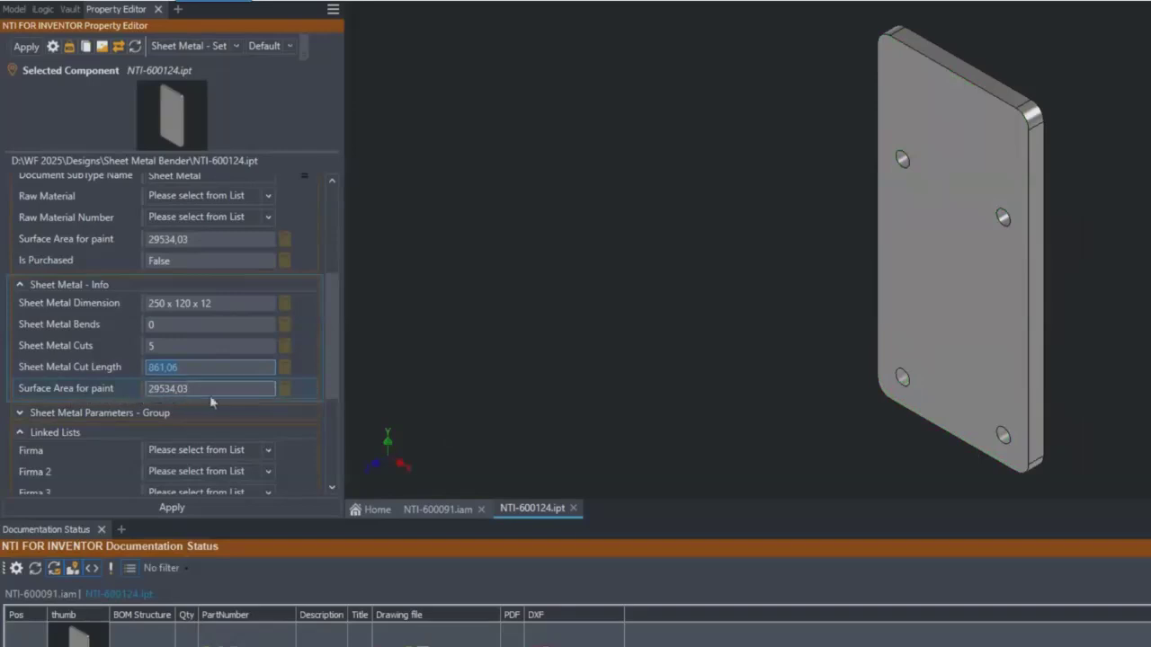
{"action": "scroll", "coordinate": [330, 381], "scroll_direction": "up", "scroll_amount": 1}
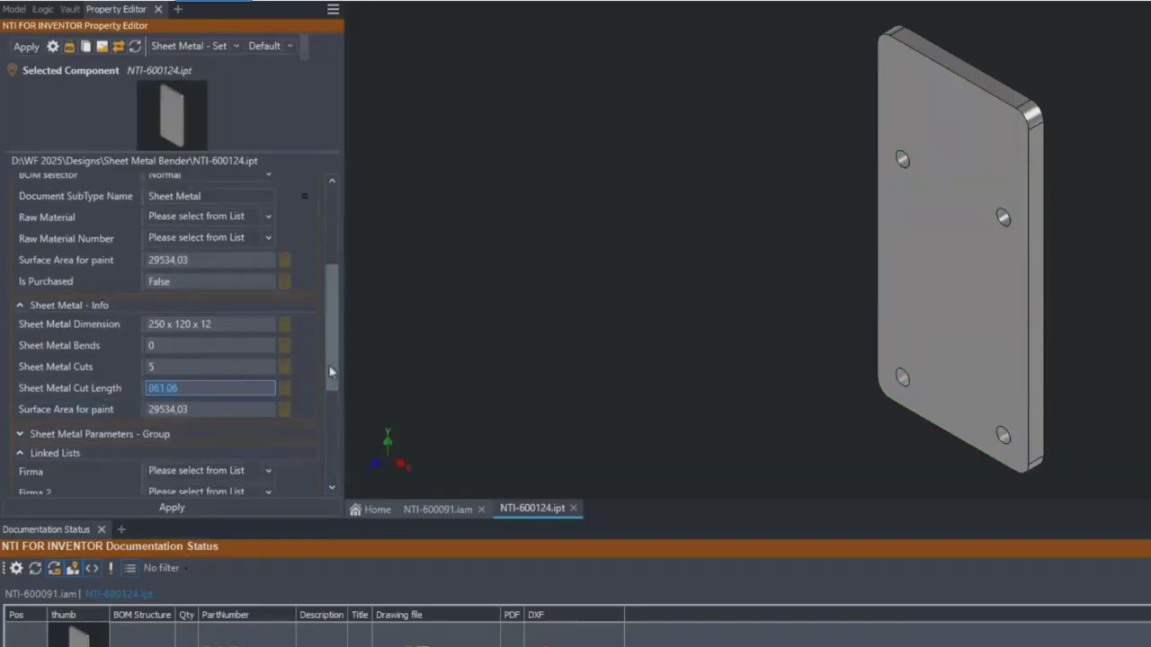
- Open Sketch1 under Extrusion1 for editing and show the foot plate's sheet metal properties beside it
{"action": "left_click", "coordinate": [15, 9]}
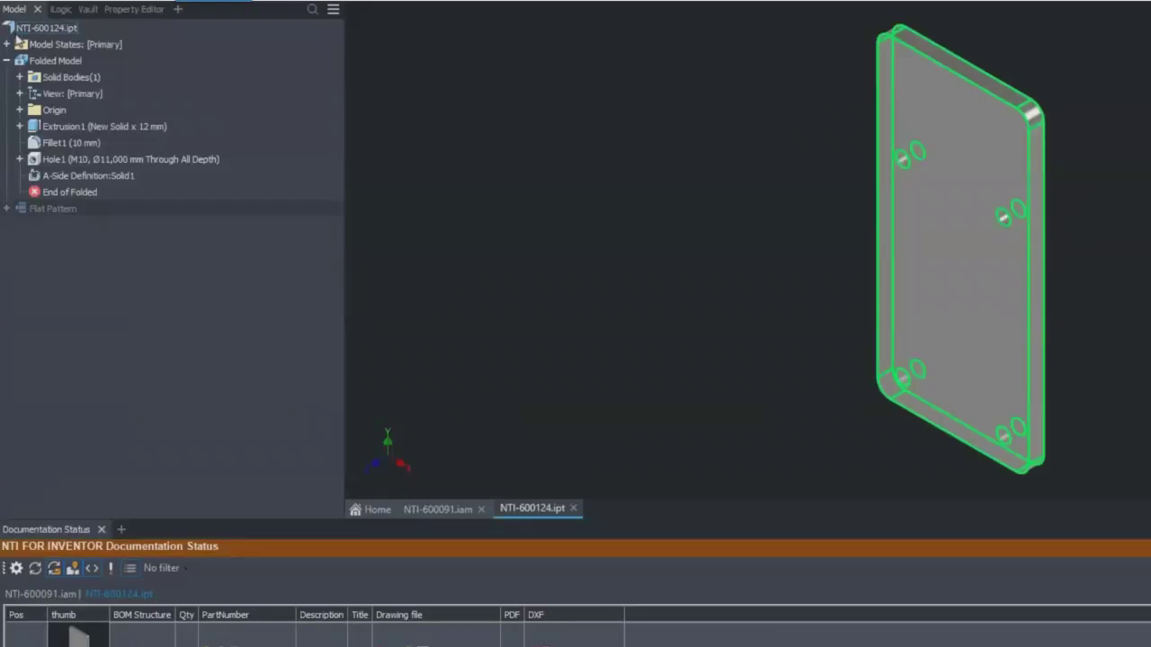
{"action": "left_click", "coordinate": [27, 131]}
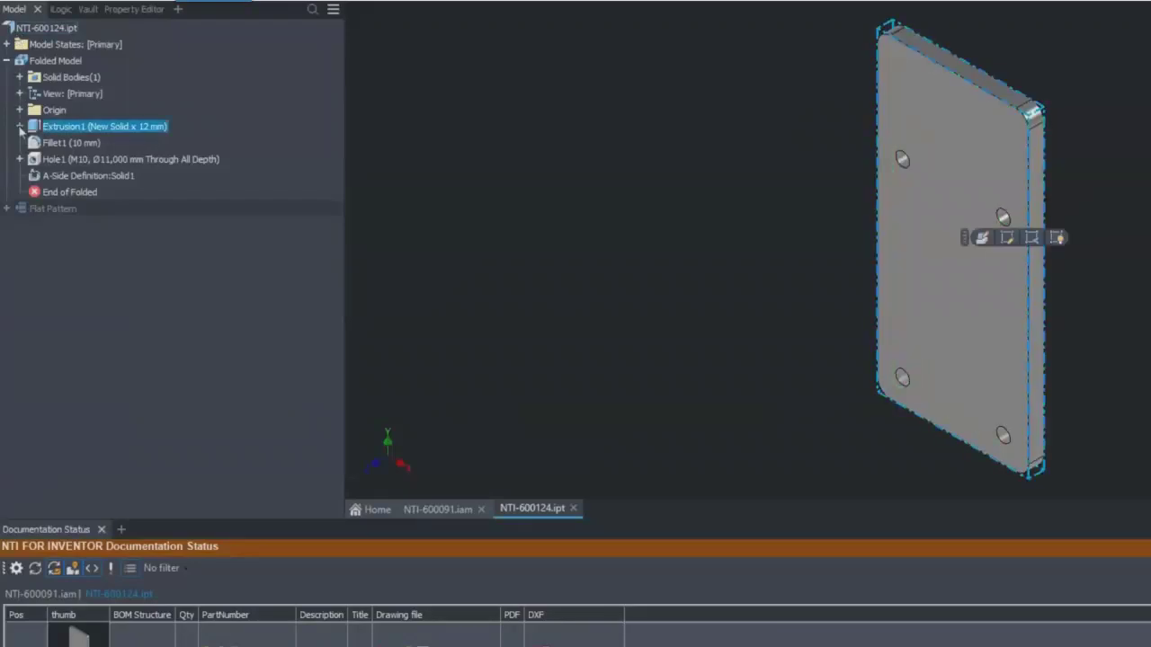
{"action": "left_click", "coordinate": [20, 127]}
{"action": "left_click", "coordinate": [65, 144]}
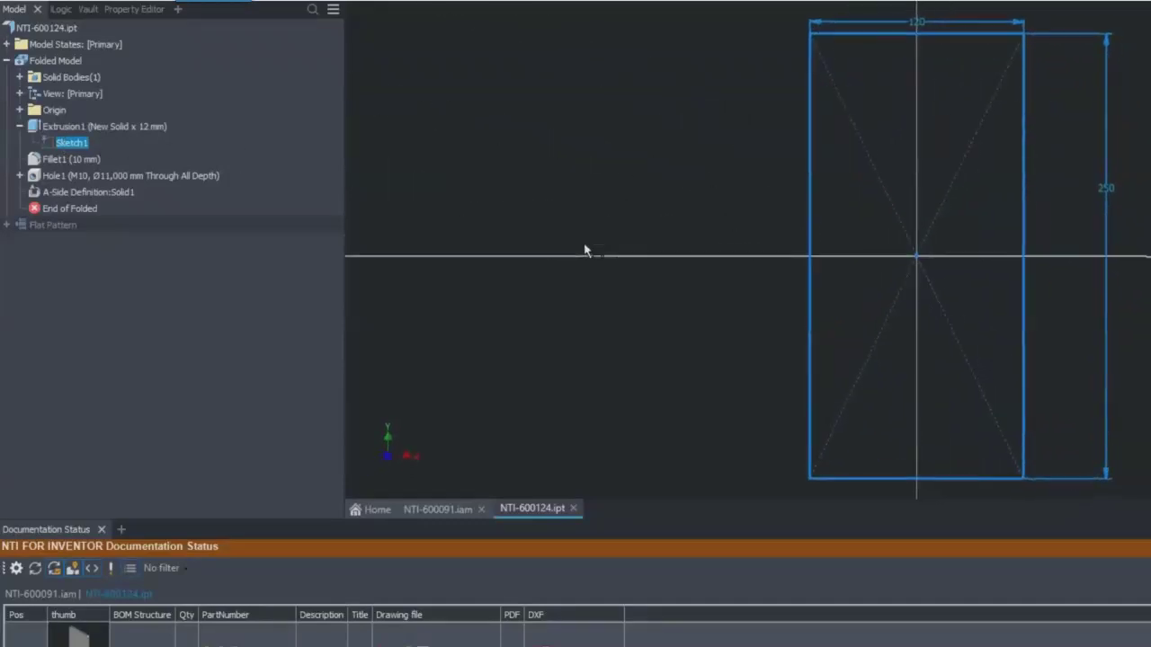
{"action": "left_click", "coordinate": [135, 9]}
{"action": "left_click", "coordinate": [151, 324]}
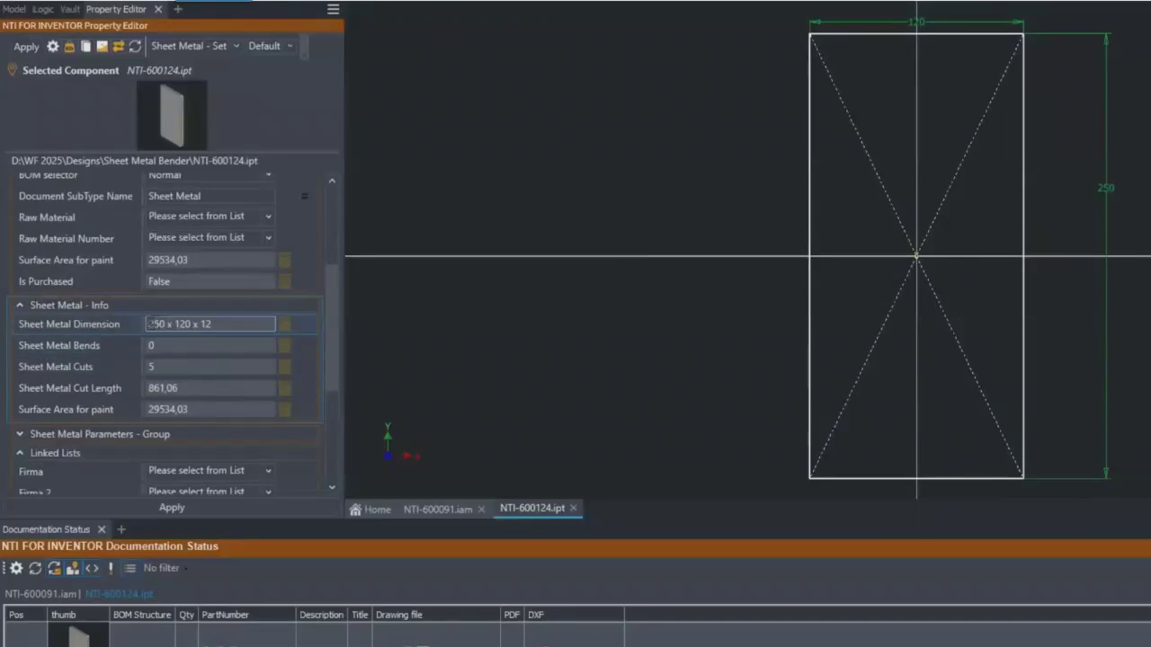
- Set the vertical dimension of the foot plate's sketch rectangle to 300 mm and finish the sketch
{"action": "double_click", "coordinate": [1111, 189]}
{"action": "type", "text": "300"}
{"action": "key", "text": "Return"}
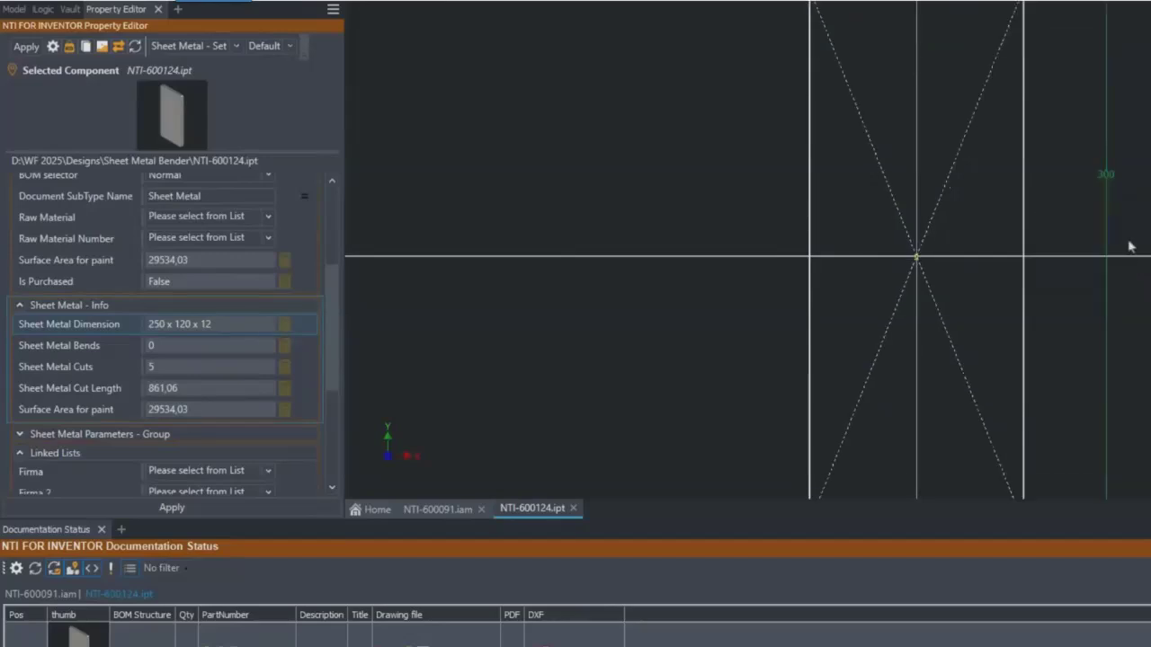
{"action": "key", "text": "ctrl+Return"}
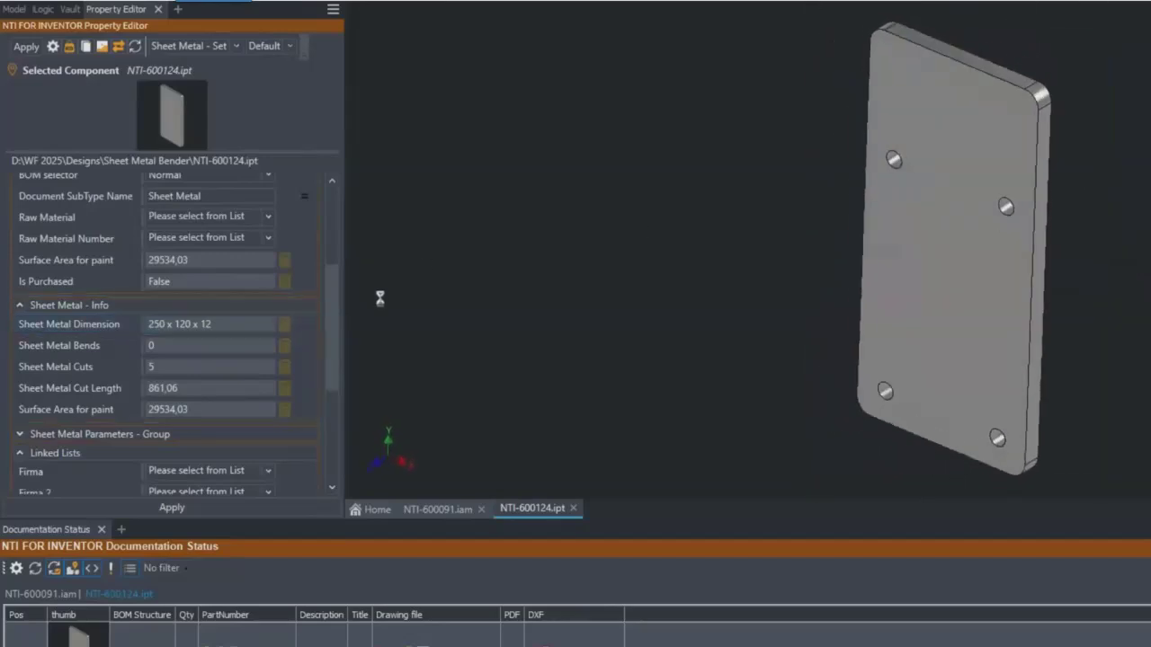
- Apply the foot plate's properties to recalculate its sheet metal values and review the property groups down to Rute
{"action": "left_click", "coordinate": [173, 510]}
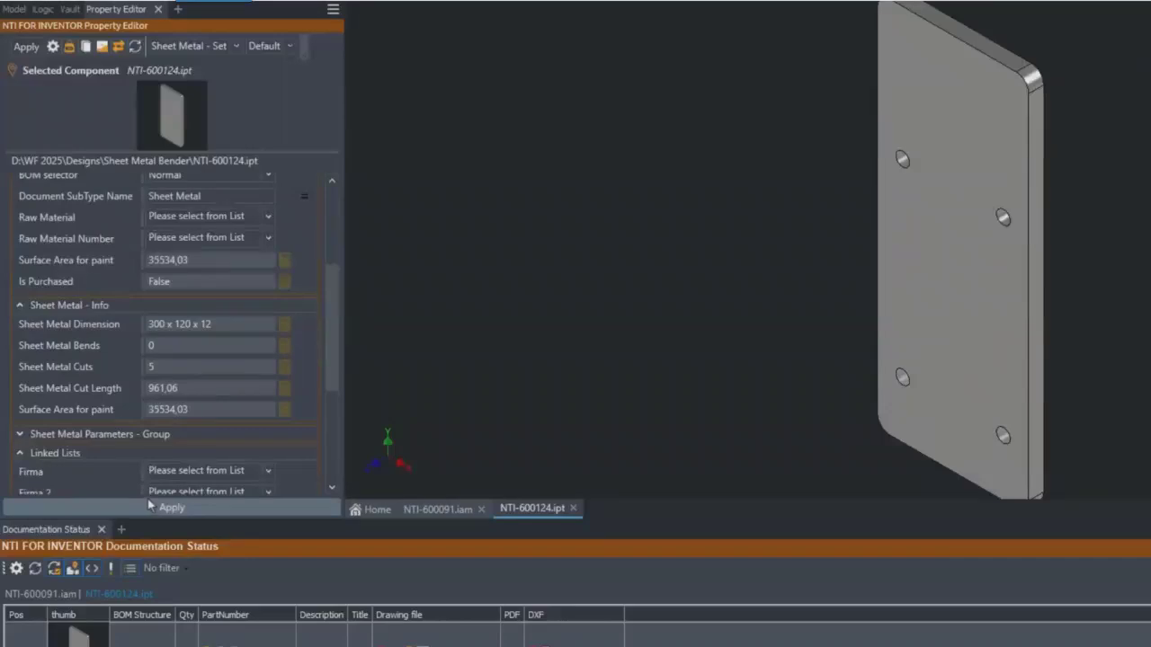
{"action": "left_click", "coordinate": [227, 329]}
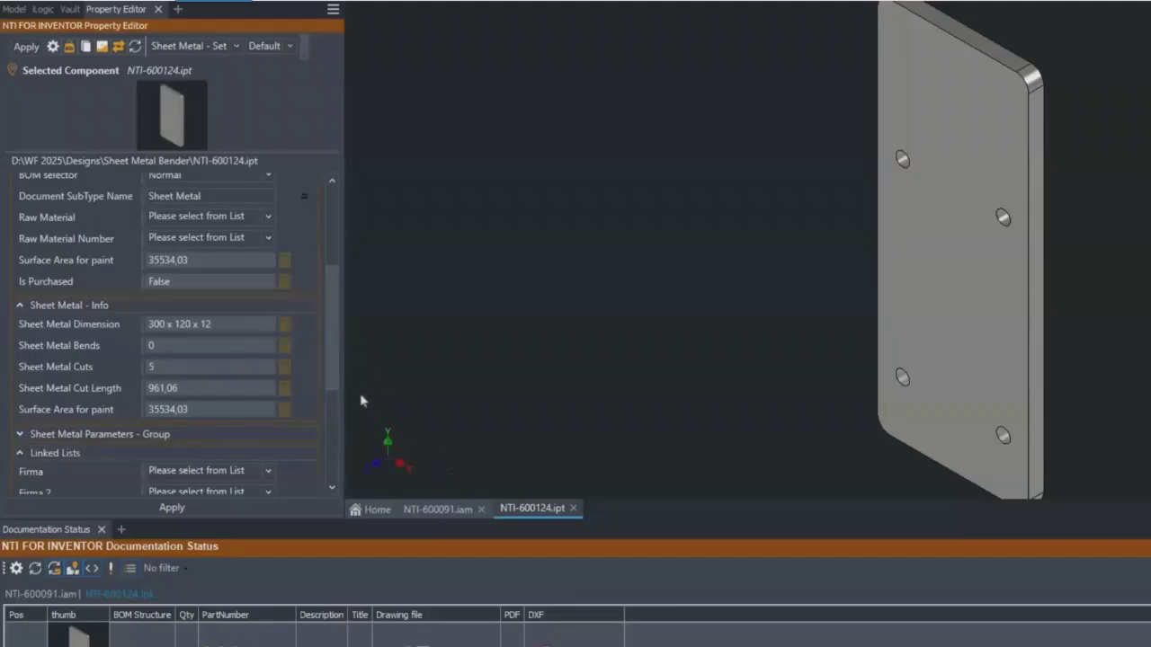
{"action": "scroll", "coordinate": [326, 404], "scroll_direction": "down", "scroll_amount": 5}
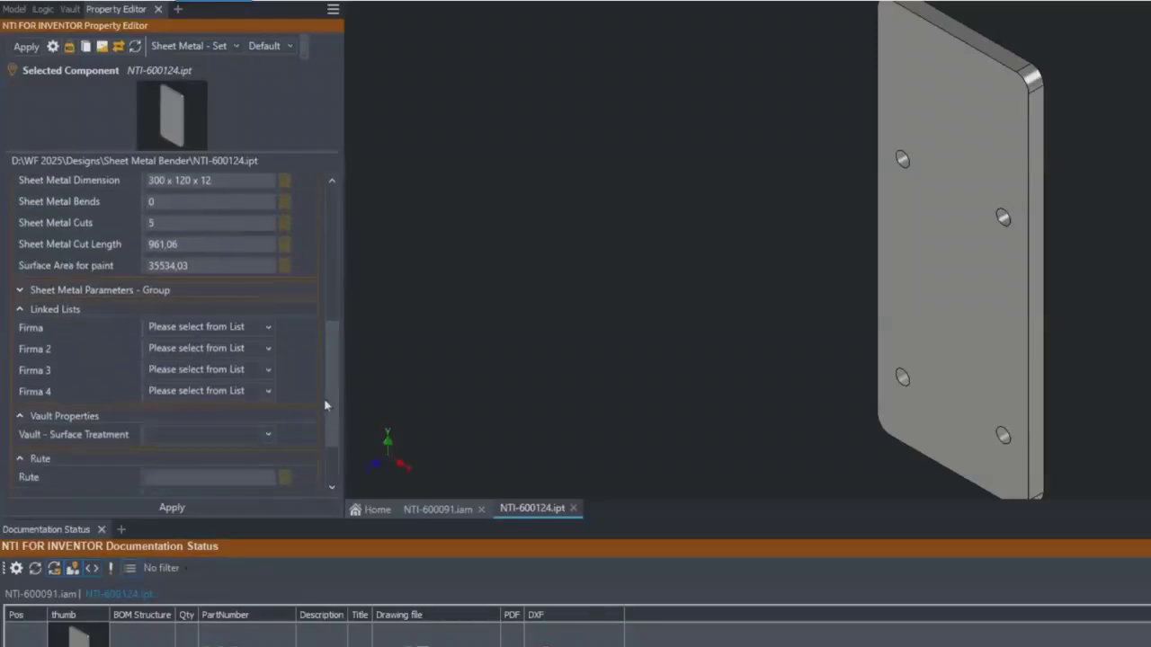
{"action": "scroll", "coordinate": [326, 406], "scroll_direction": "down", "scroll_amount": 3}
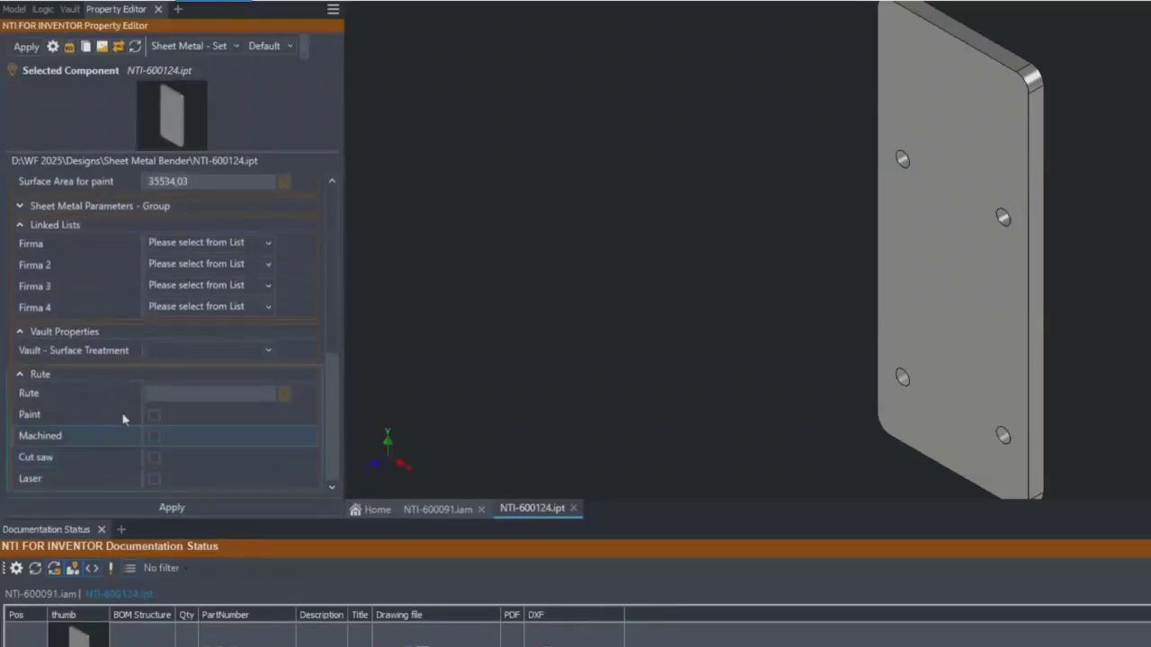
- Switch to assembly NTI-600091.iam, set its Project Number to 60608060-1 and apply it
{"action": "left_click", "coordinate": [462, 513]}
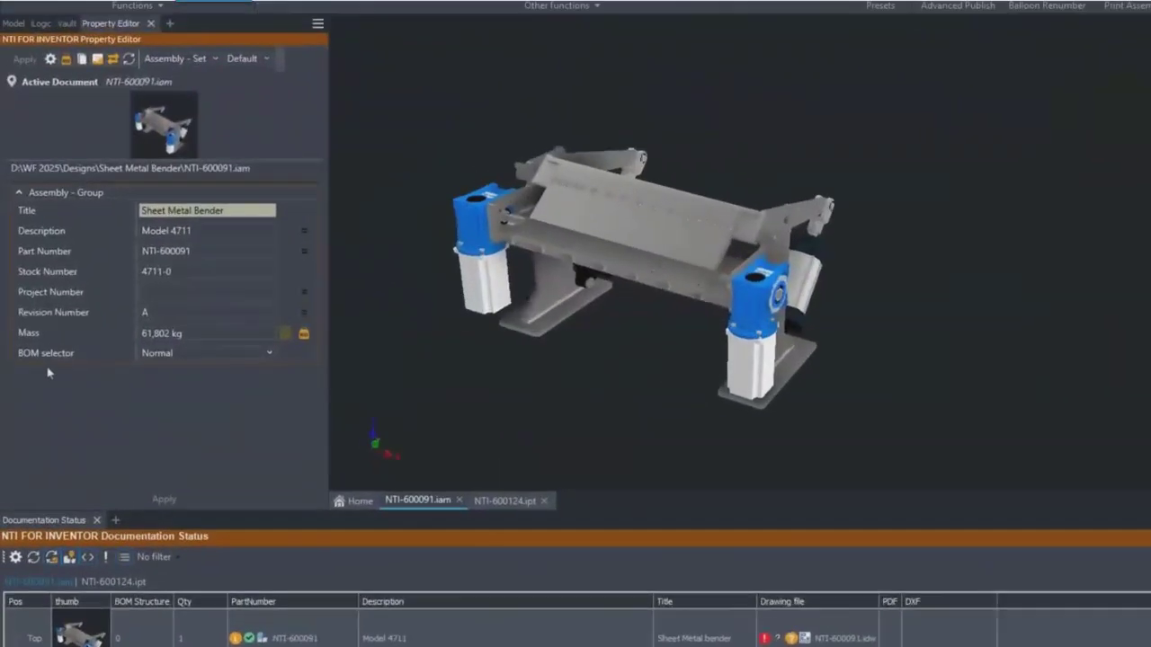
{"action": "left_click", "coordinate": [196, 292]}
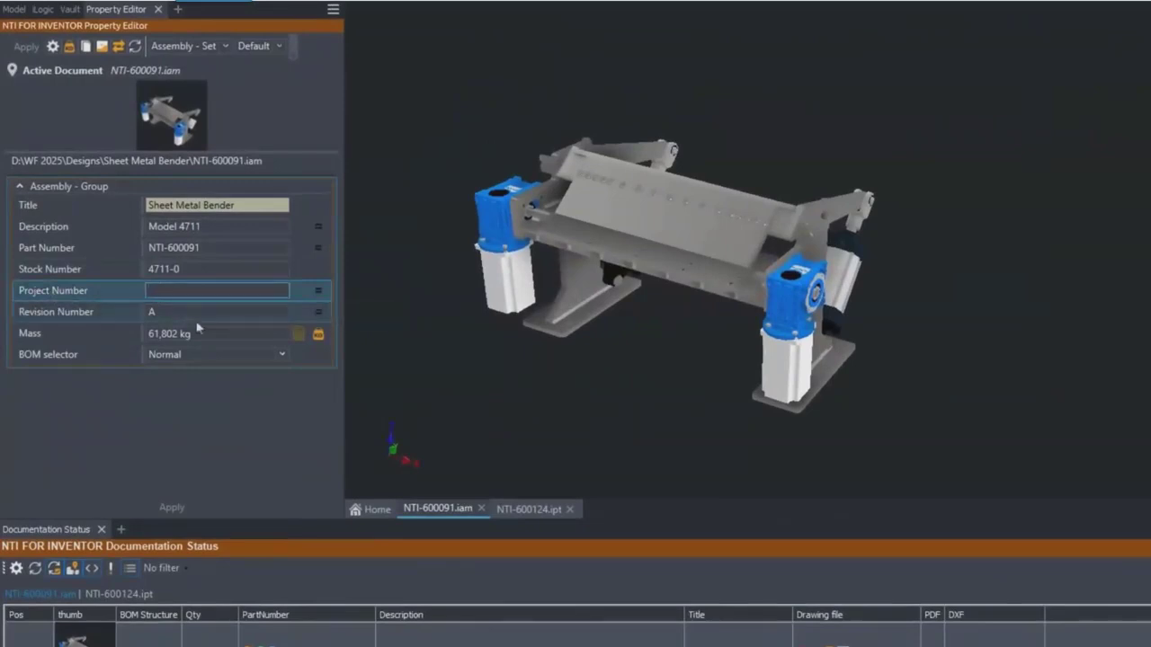
{"action": "type", "text": "60608060-1"}
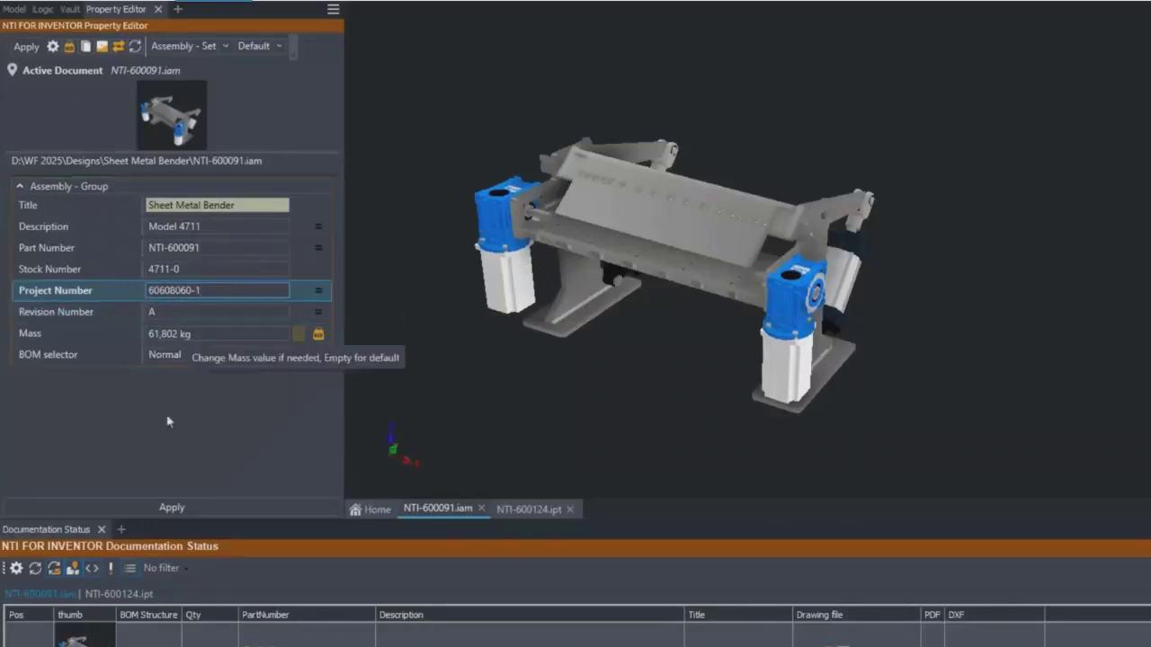
{"action": "left_click", "coordinate": [172, 507]}
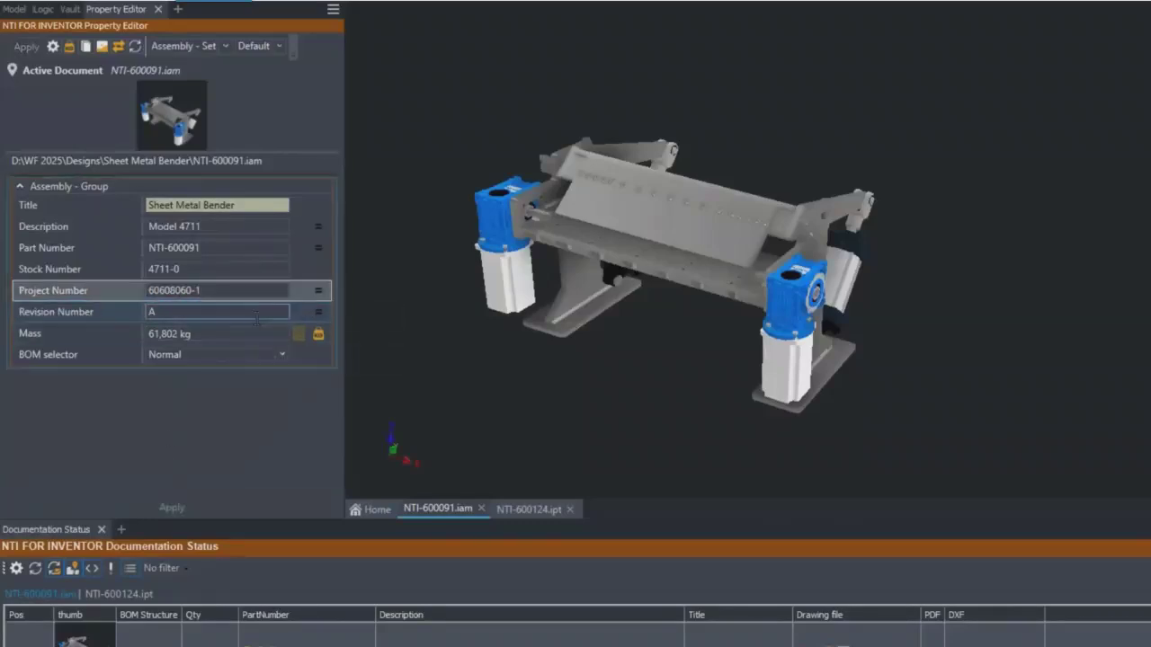
{"action": "left_click", "coordinate": [211, 290]}
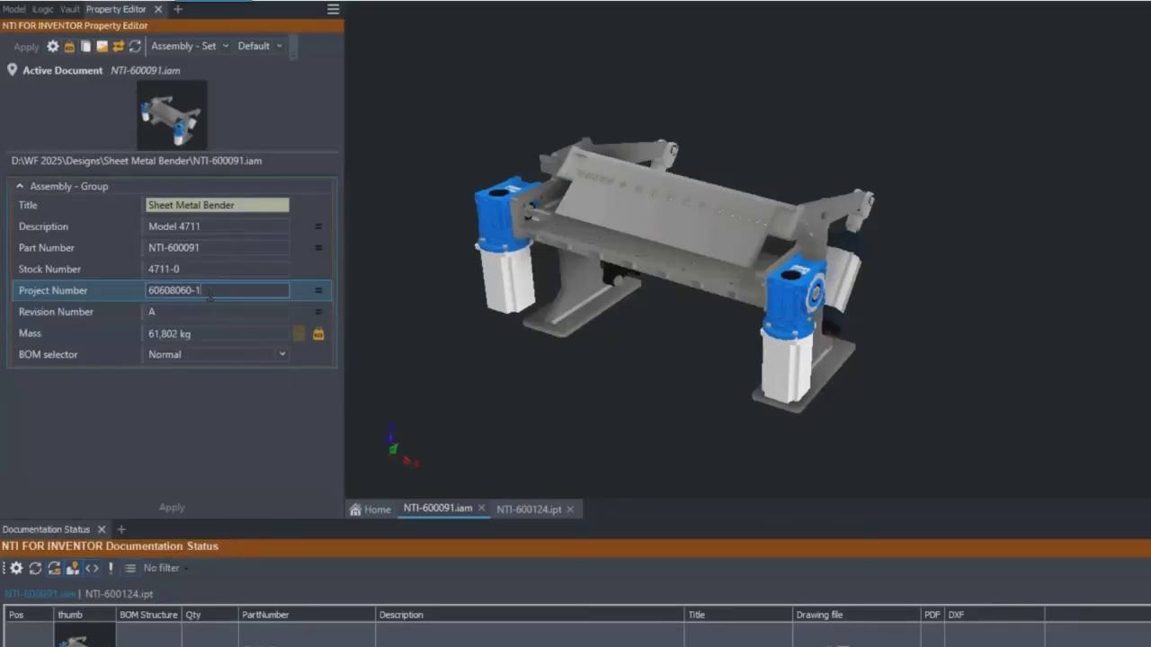
{"action": "right_click", "coordinate": [239, 294]}
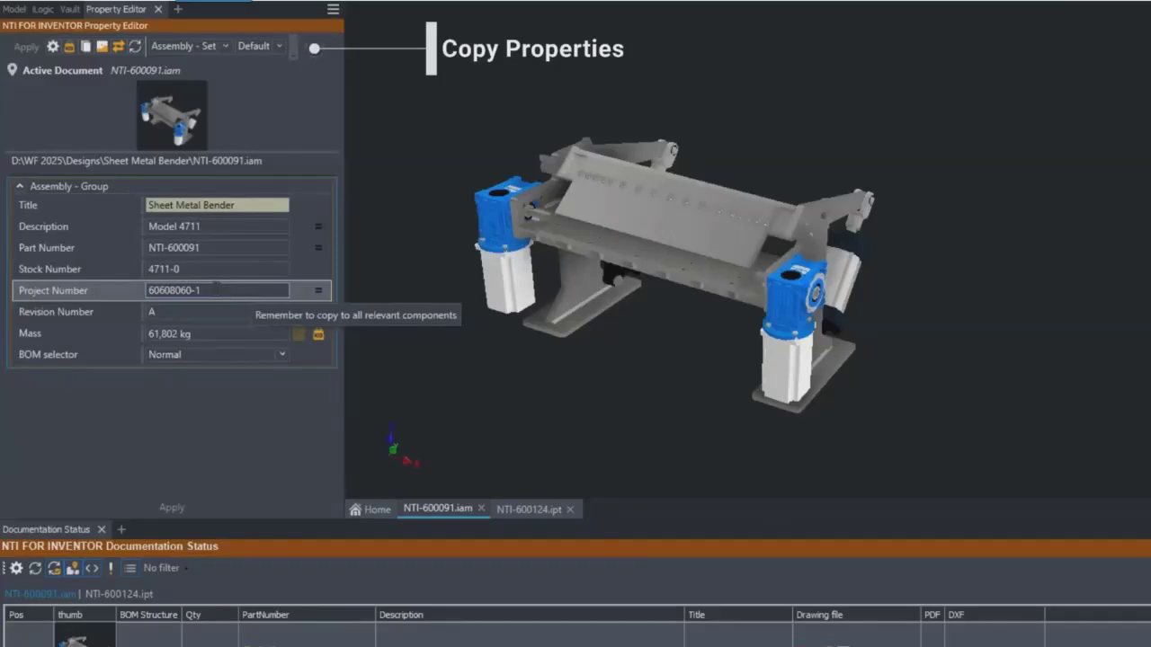
- Start Copy Properties for the assembly in Copy to mode with only Project Number selected, keeping the model in view
{"action": "left_click", "coordinate": [86, 46]}
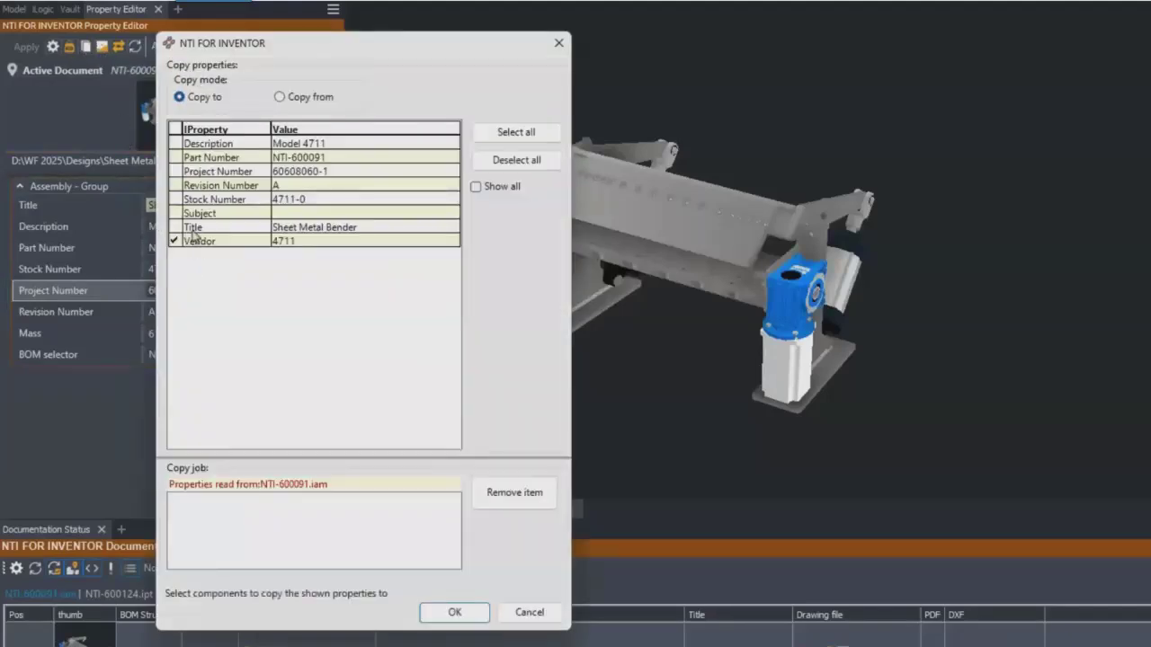
{"action": "left_click", "coordinate": [176, 171]}
{"action": "left_click_drag", "start_coordinate": [286, 46], "coordinate": [201, 24]}
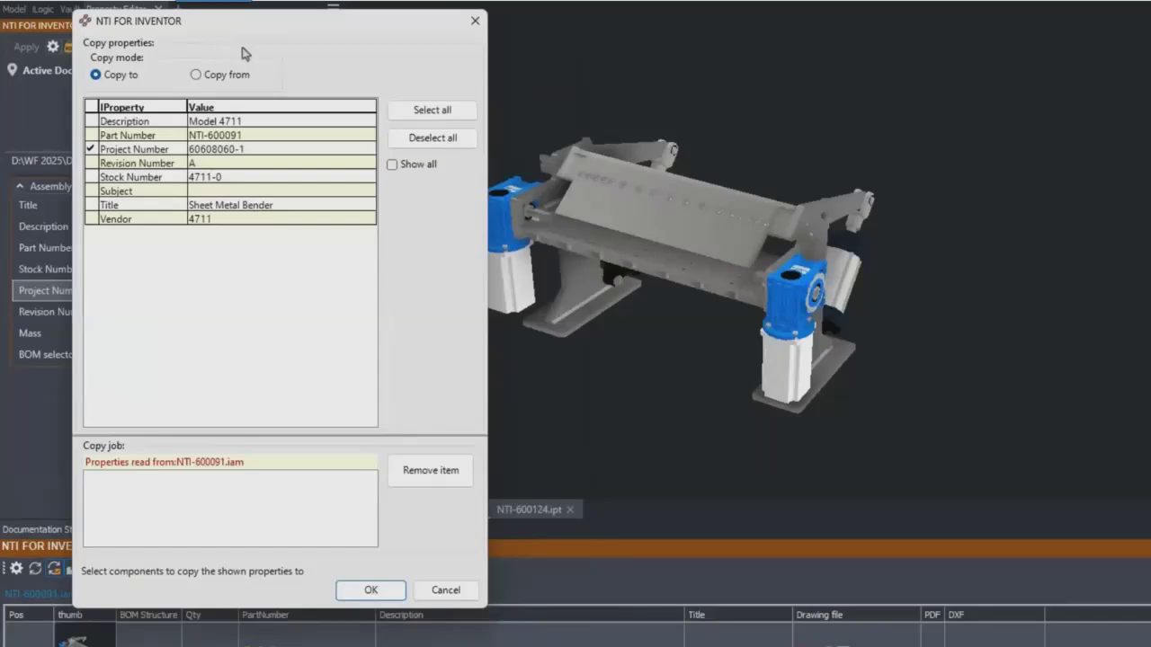
- Add the plates along the upper beam to the copy job, including NTI-600111.ipt, NTI-600115.ipt and NTI-600117.ipt
{"action": "left_click", "coordinate": [578, 209]}
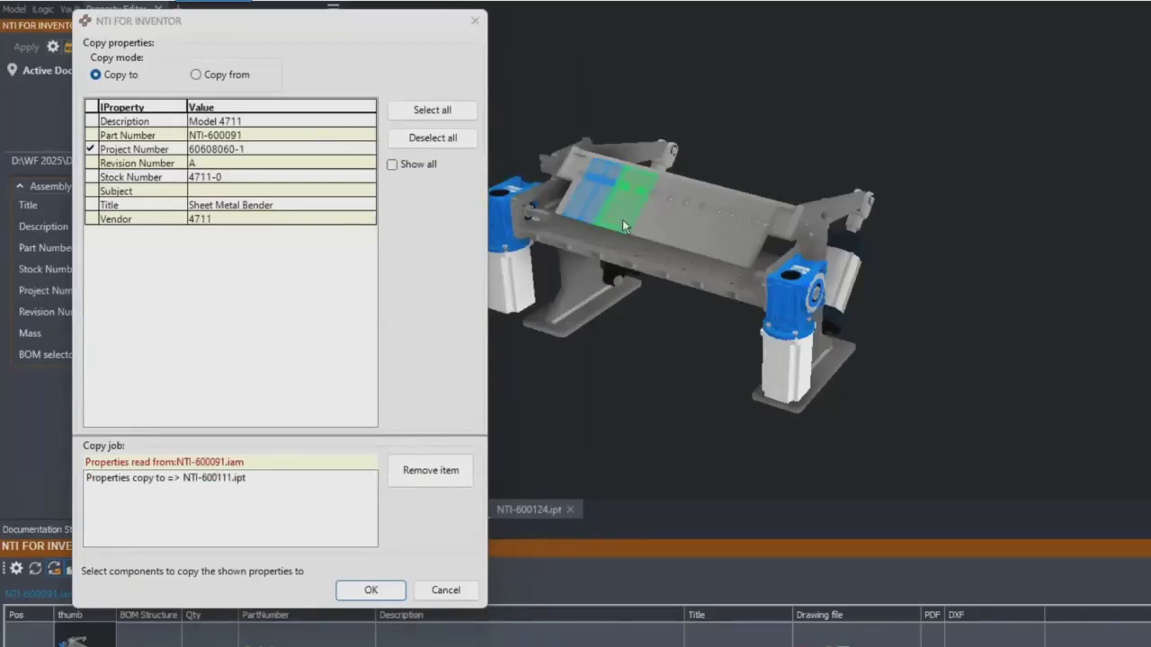
{"action": "left_click", "coordinate": [622, 219]}
{"action": "left_click", "coordinate": [704, 239]}
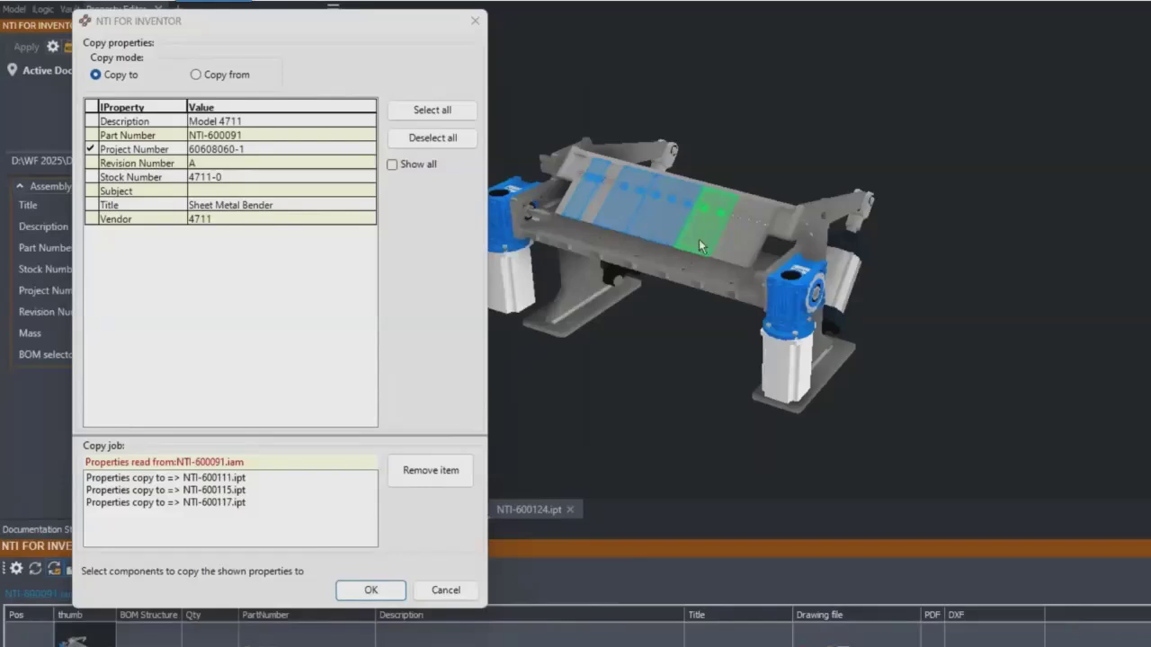
{"action": "left_click", "coordinate": [744, 262]}
- Add the foot and gearbox components at one end of the bender and further beam plates to the copy job
{"action": "left_click_drag", "start_coordinate": [925, 330], "coordinate": [831, 400]}
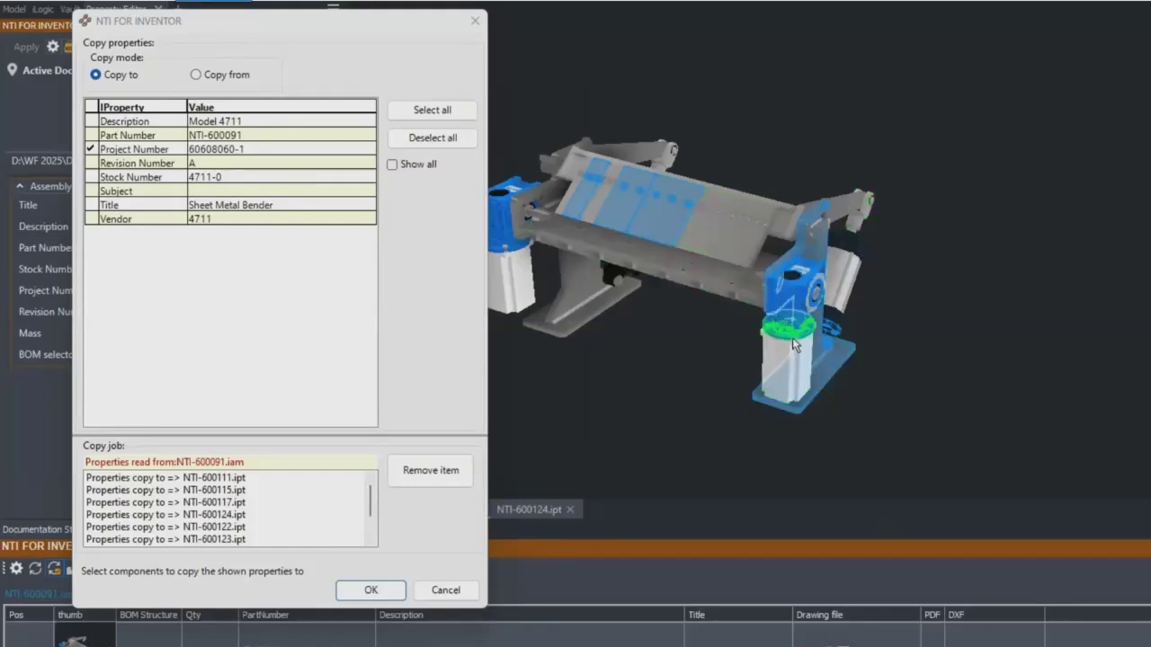
{"action": "left_click_drag", "start_coordinate": [890, 323], "coordinate": [986, 363]}
{"action": "left_click", "coordinate": [603, 218]}
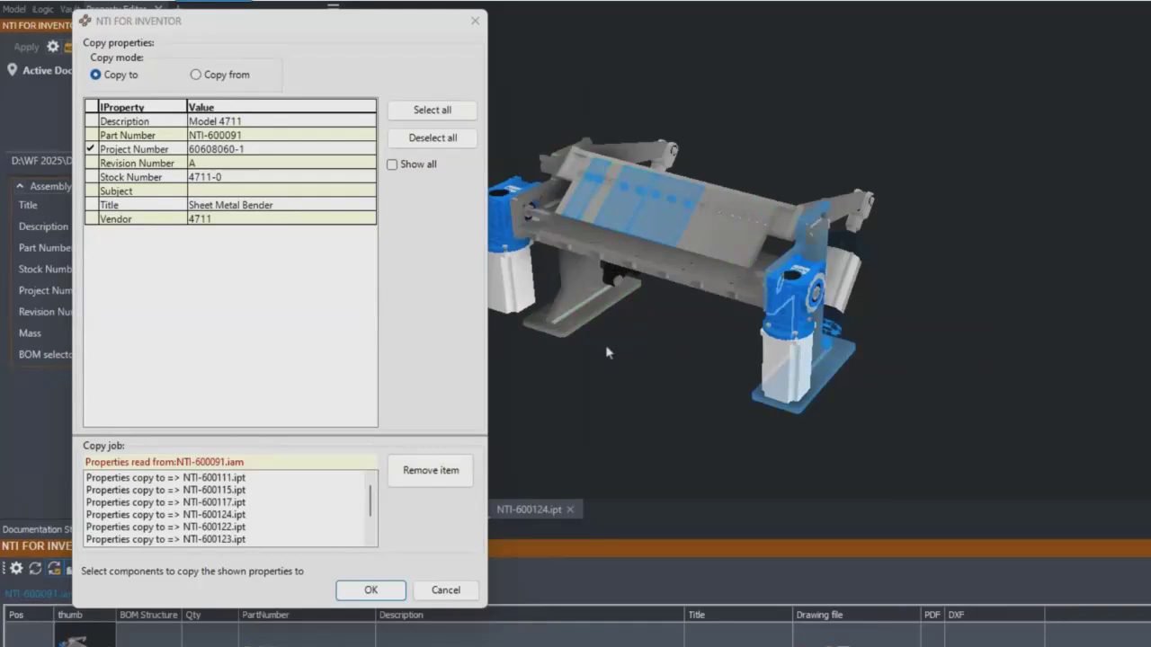
{"action": "left_click", "coordinate": [721, 256]}
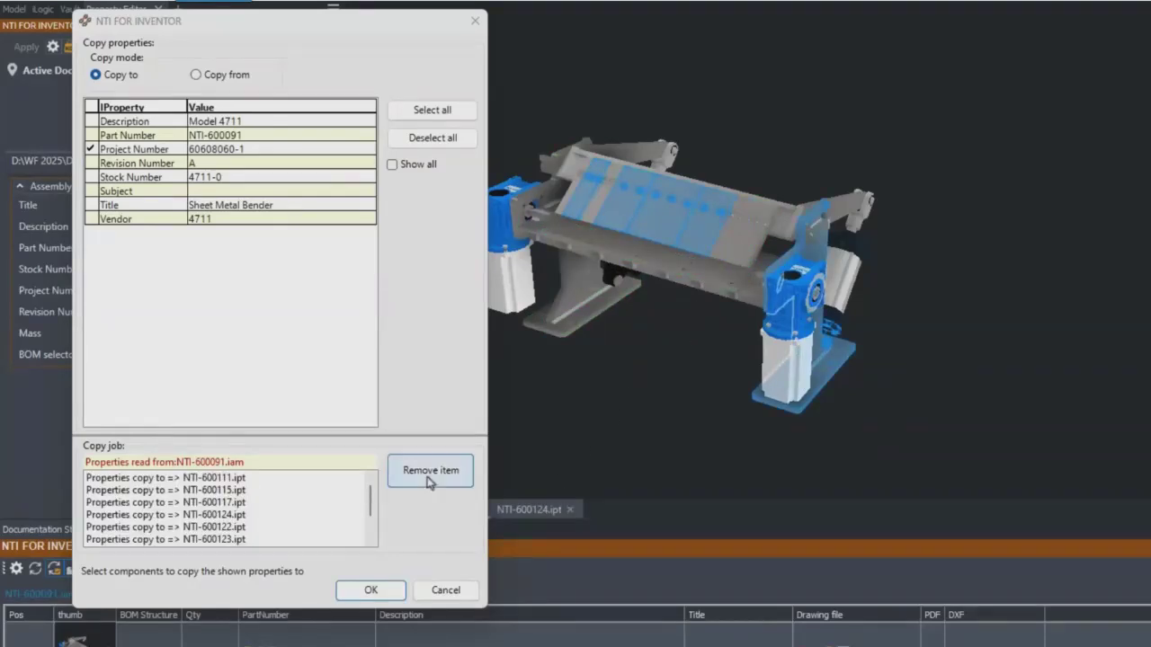
{"action": "left_click_drag", "start_coordinate": [363, 504], "coordinate": [372, 474]}
{"action": "left_click", "coordinate": [729, 244]}
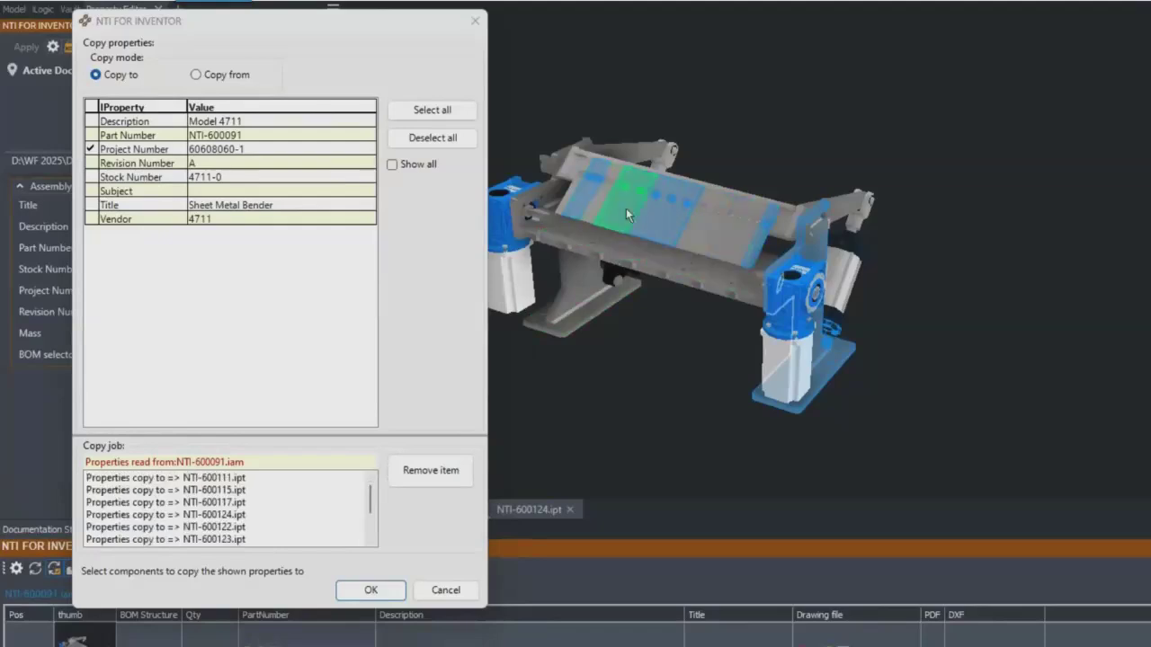
{"action": "left_click", "coordinate": [601, 200]}
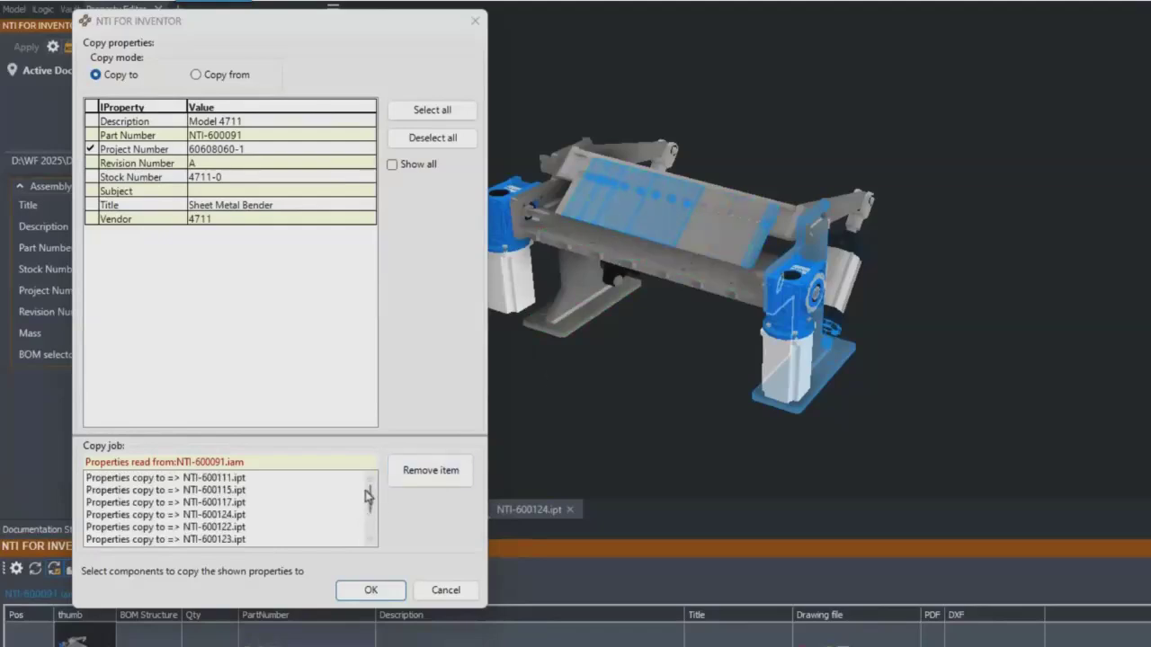
- Check the list of target components and run the Project Number copy job
{"action": "scroll", "coordinate": [369, 508], "scroll_direction": "down", "scroll_amount": 2}
{"action": "scroll", "coordinate": [370, 512], "scroll_direction": "up", "scroll_amount": 2}
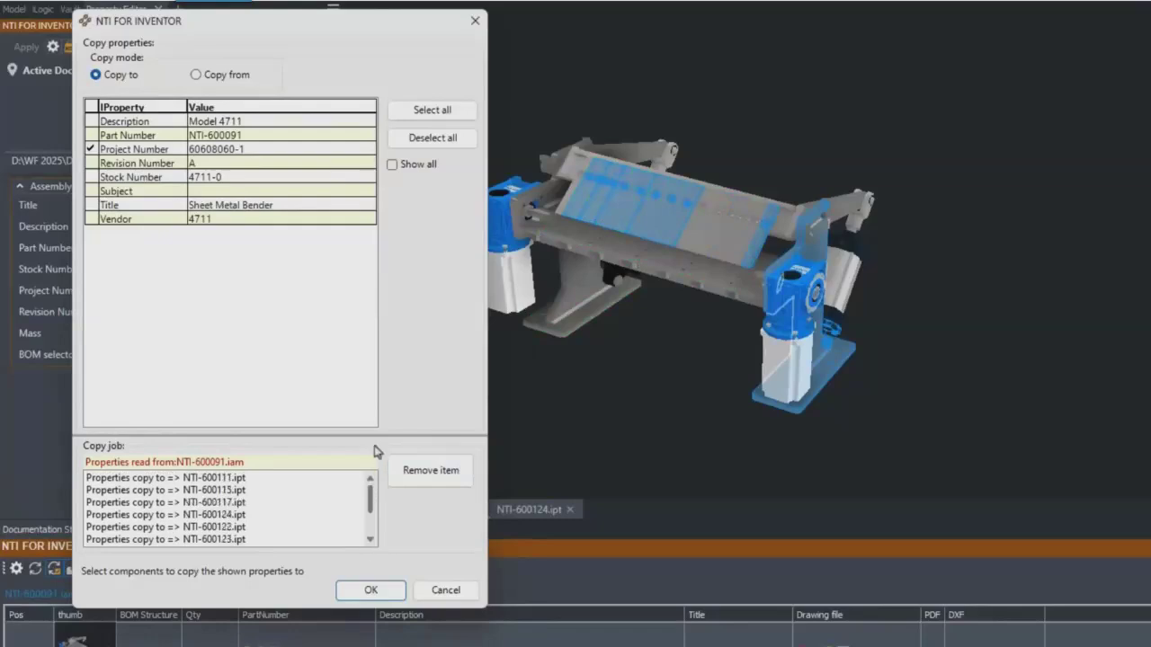
{"action": "left_click", "coordinate": [369, 590]}
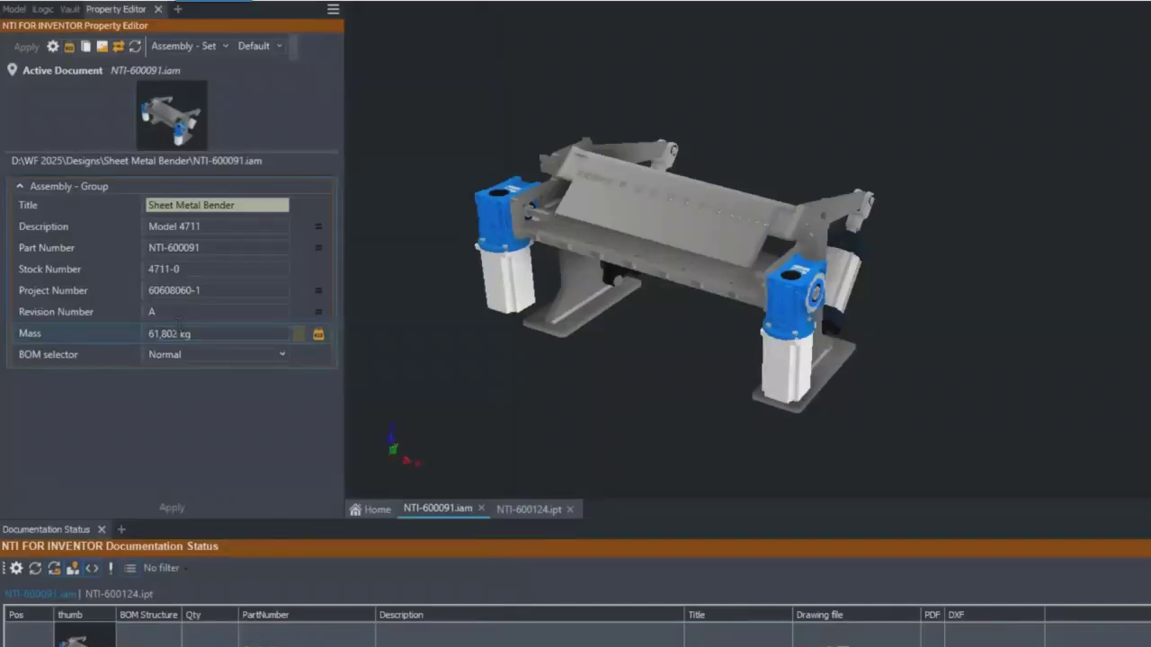
- Open the three-hole plate NTI-600117.ipt from the assembly's upper beam as a separate part
{"action": "left_click", "coordinate": [151, 290]}
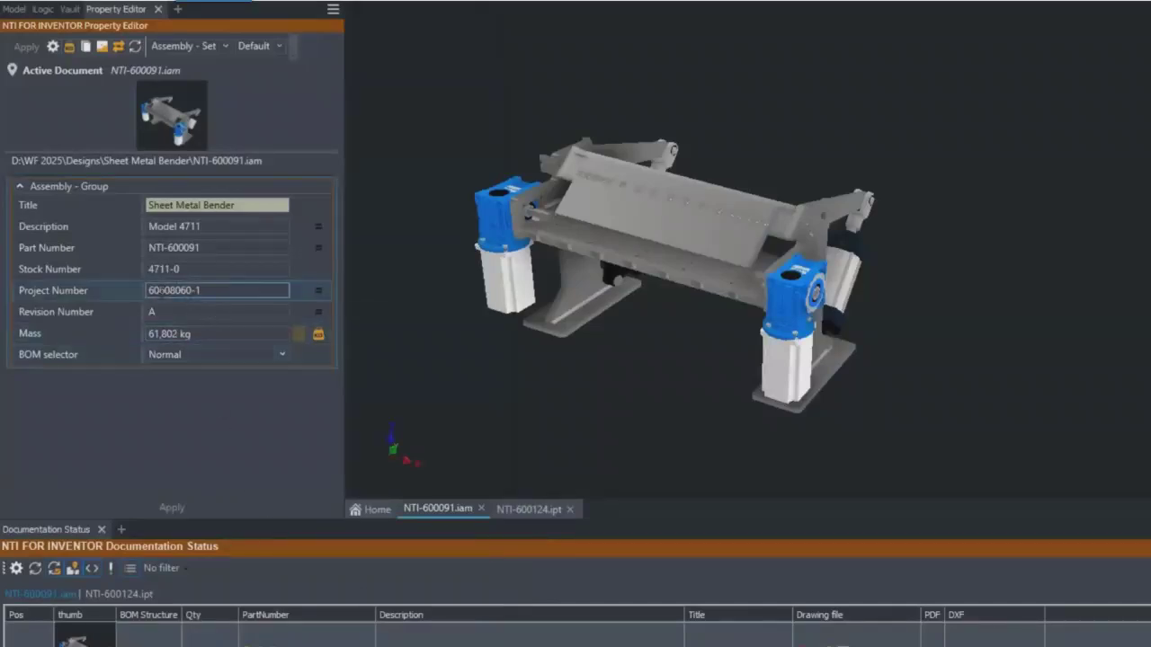
{"action": "left_click", "coordinate": [631, 218]}
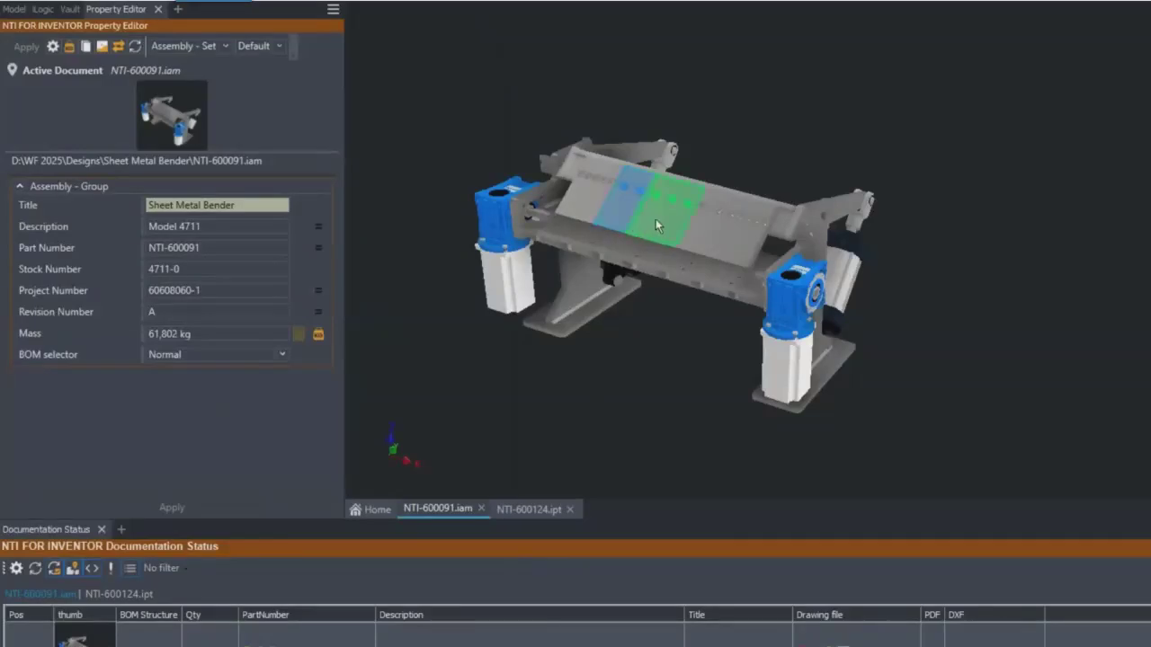
{"action": "right_click", "coordinate": [641, 418]}
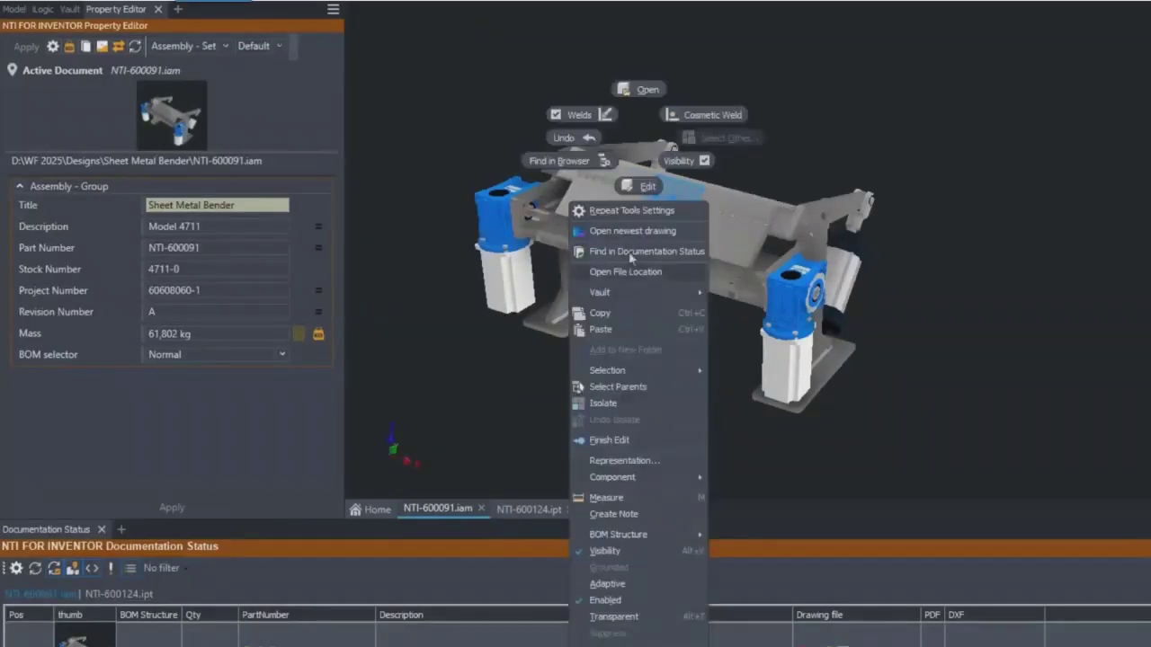
{"action": "left_click", "coordinate": [632, 96]}
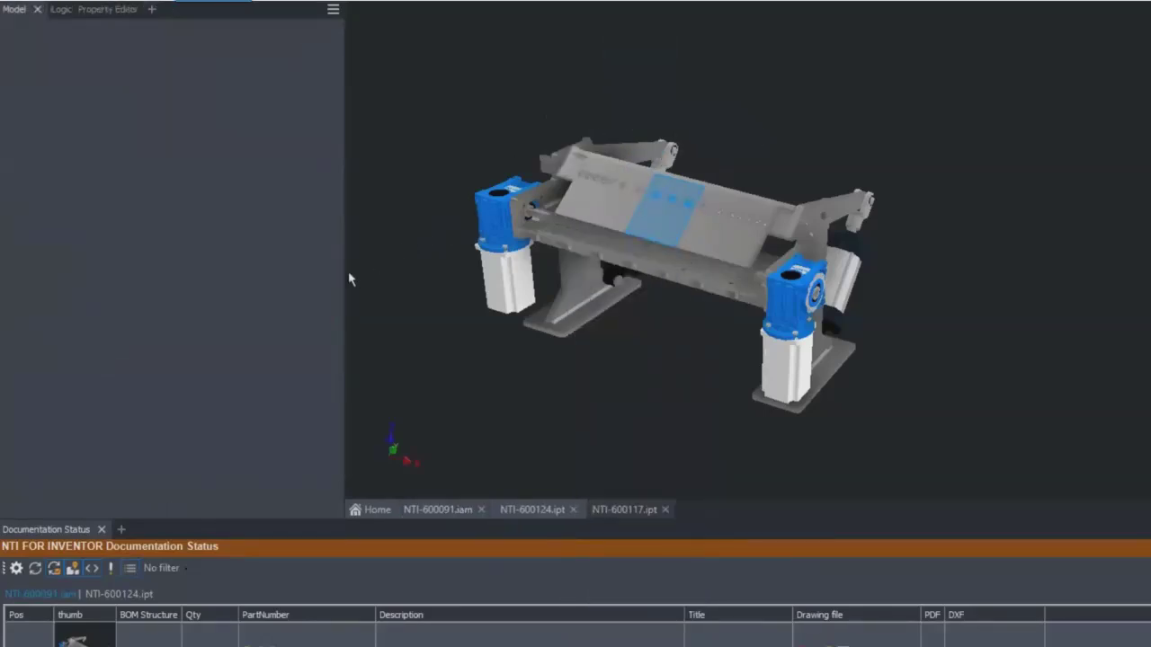
- Show the three-hole plate's properties in the Property Editor and check its Project Number
{"action": "left_click", "coordinate": [118, 10]}
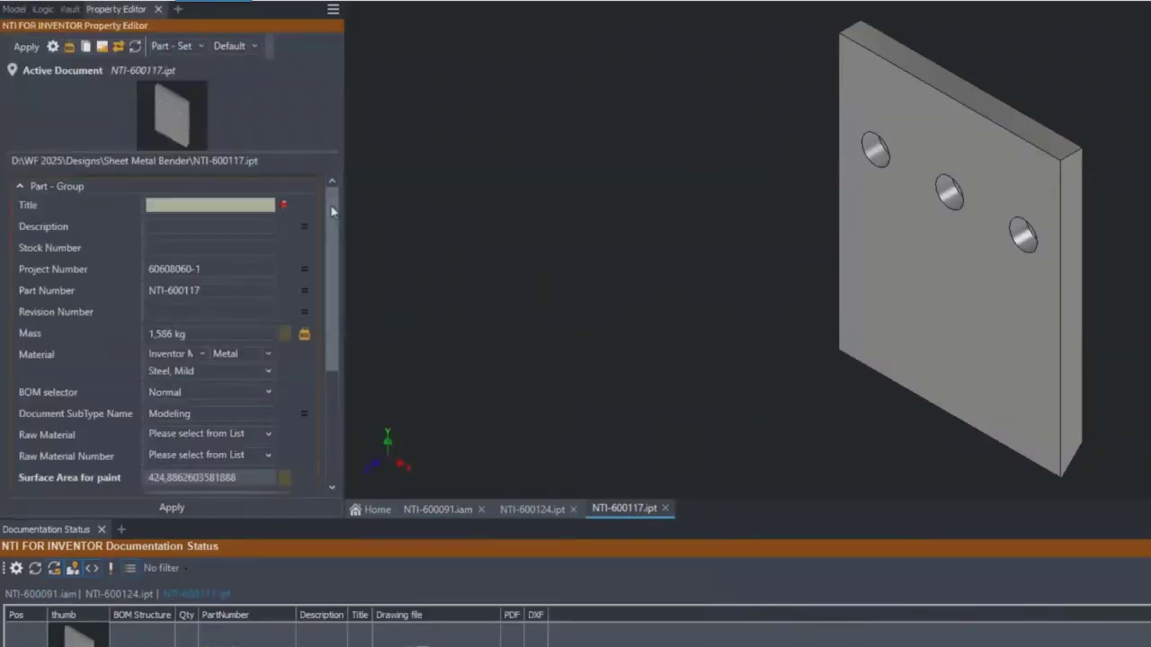
{"action": "scroll", "coordinate": [332, 221], "scroll_direction": "down", "scroll_amount": 1}
{"action": "scroll", "coordinate": [332, 221], "scroll_direction": "down", "scroll_amount": 1}
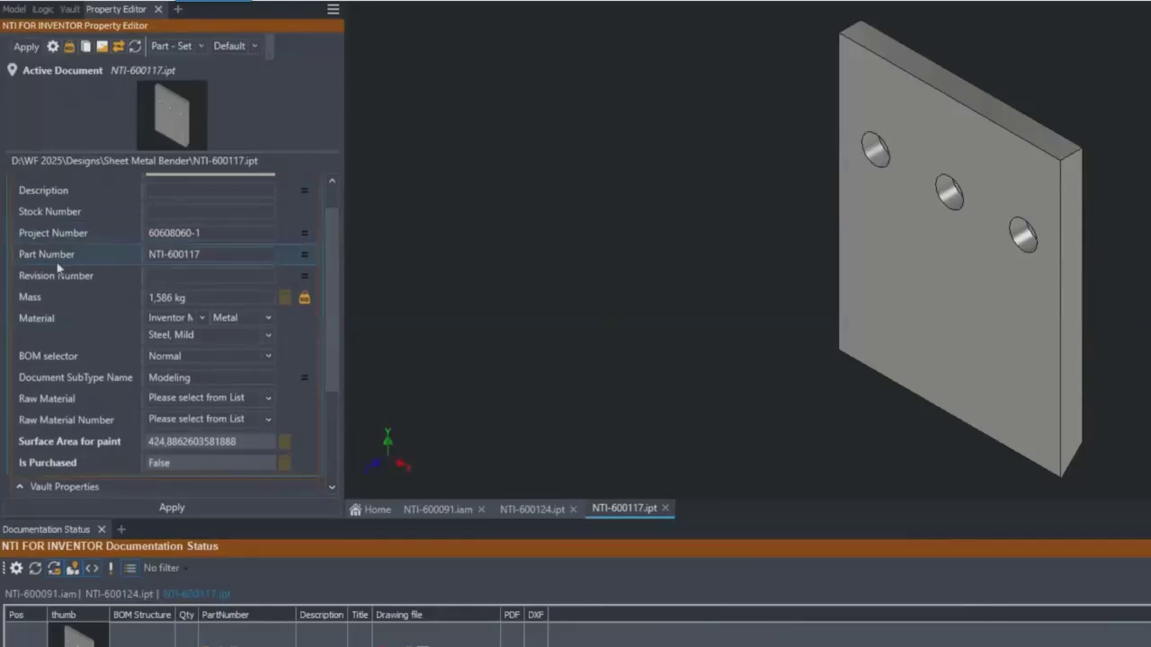
{"action": "left_click", "coordinate": [173, 233]}
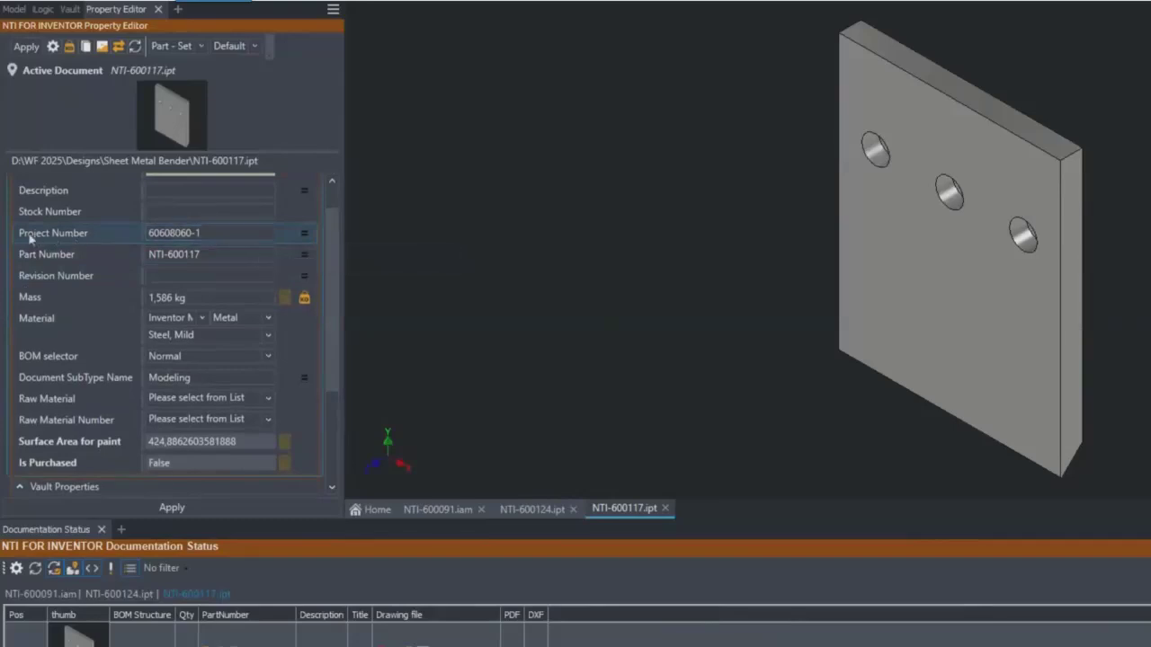
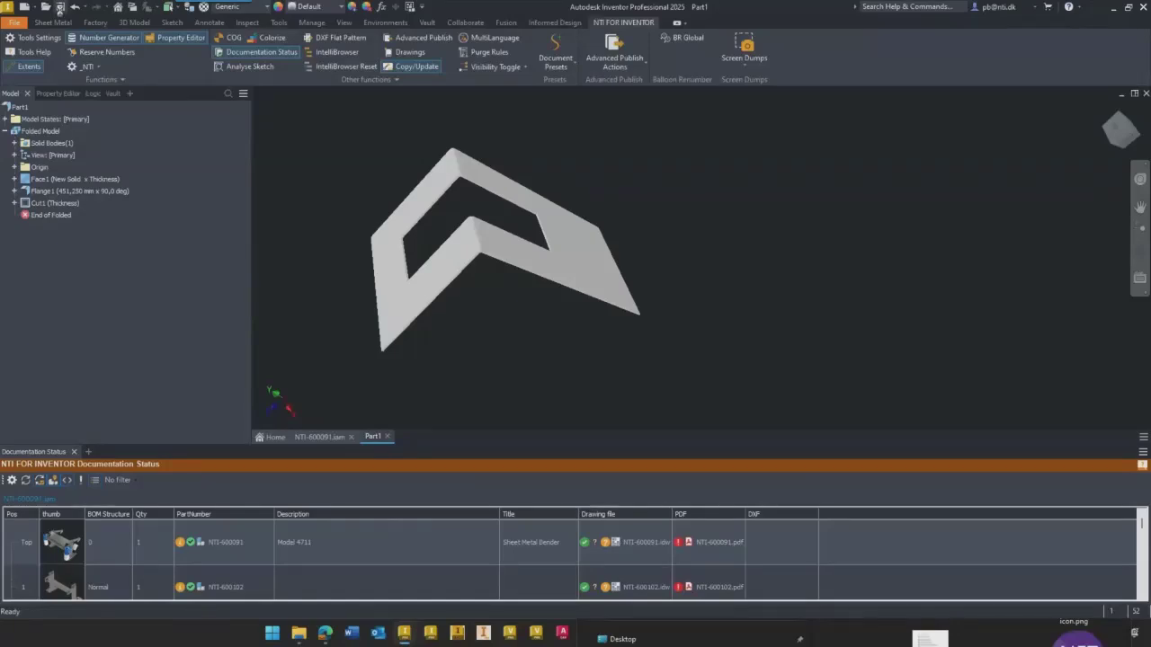
- Start saving the new sheet metal part and choose the Vault folder Designs/Test as its location
{"action": "left_click", "coordinate": [59, 7]}
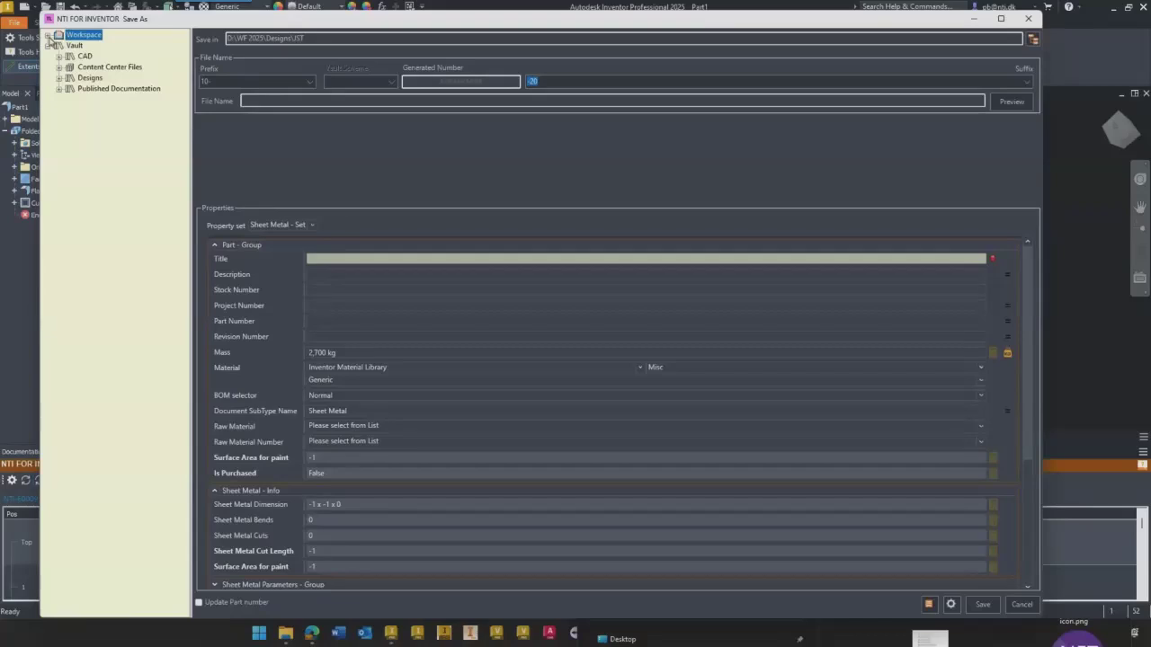
{"action": "left_click", "coordinate": [48, 36]}
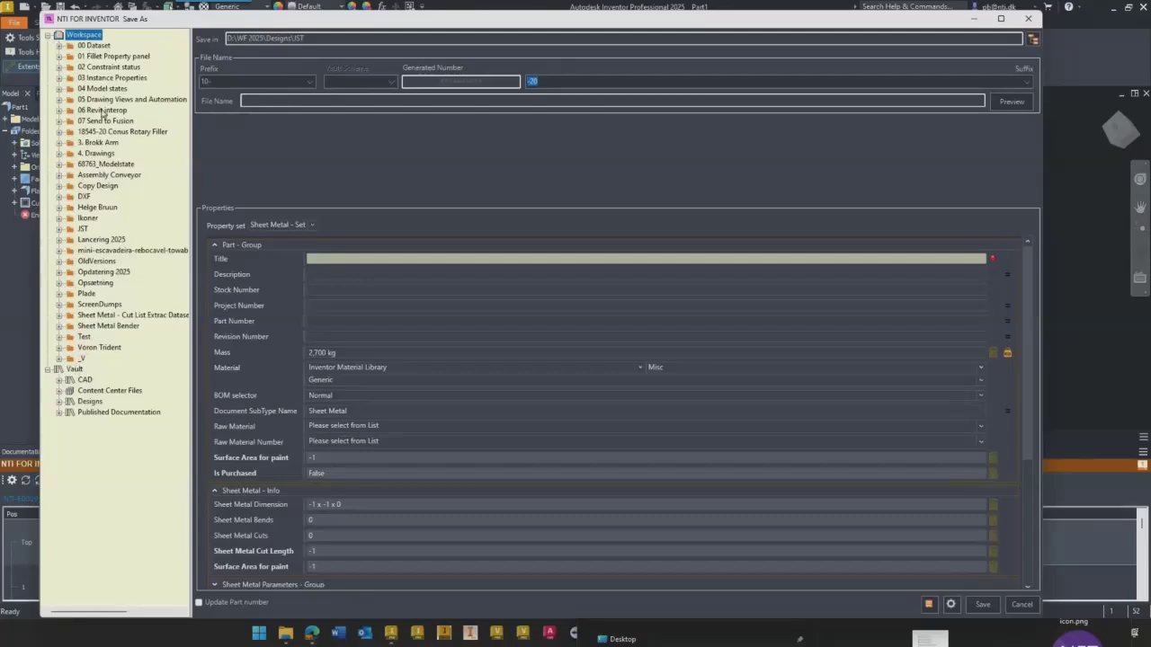
{"action": "left_click", "coordinate": [49, 38]}
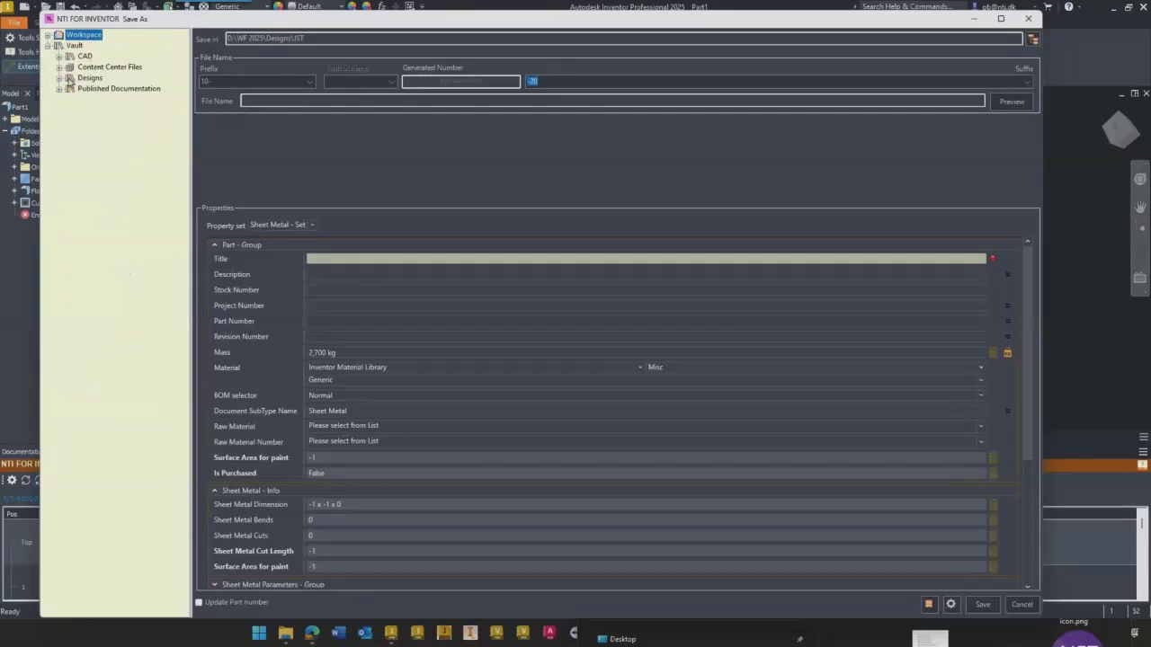
{"action": "left_click", "coordinate": [60, 79]}
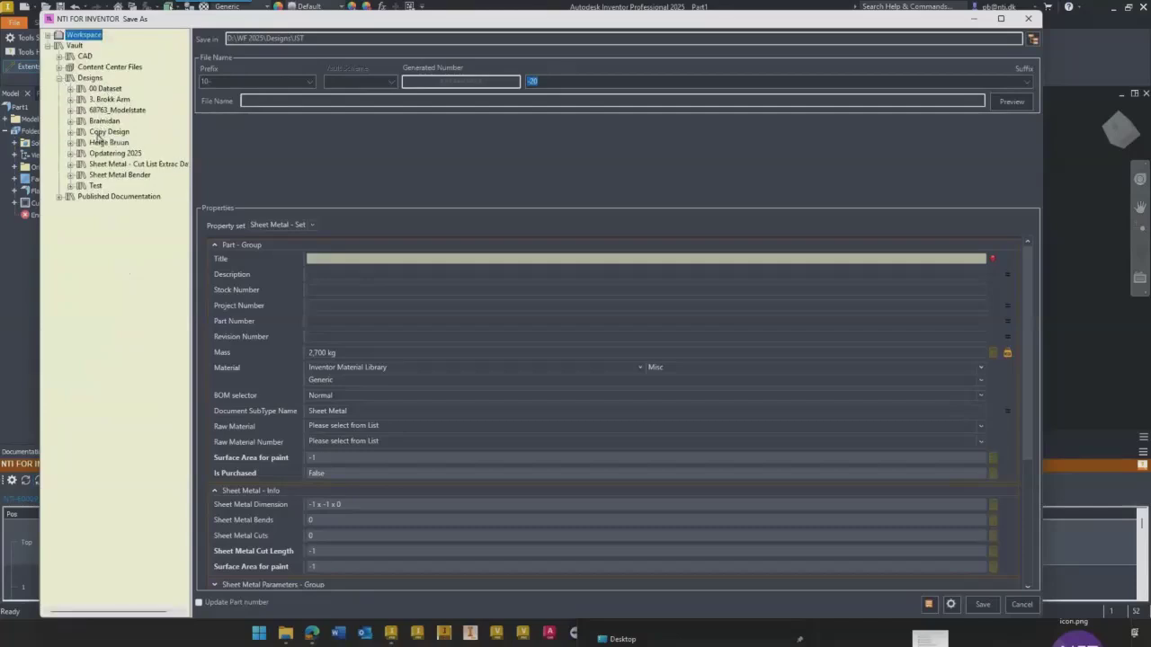
{"action": "left_click", "coordinate": [95, 185]}
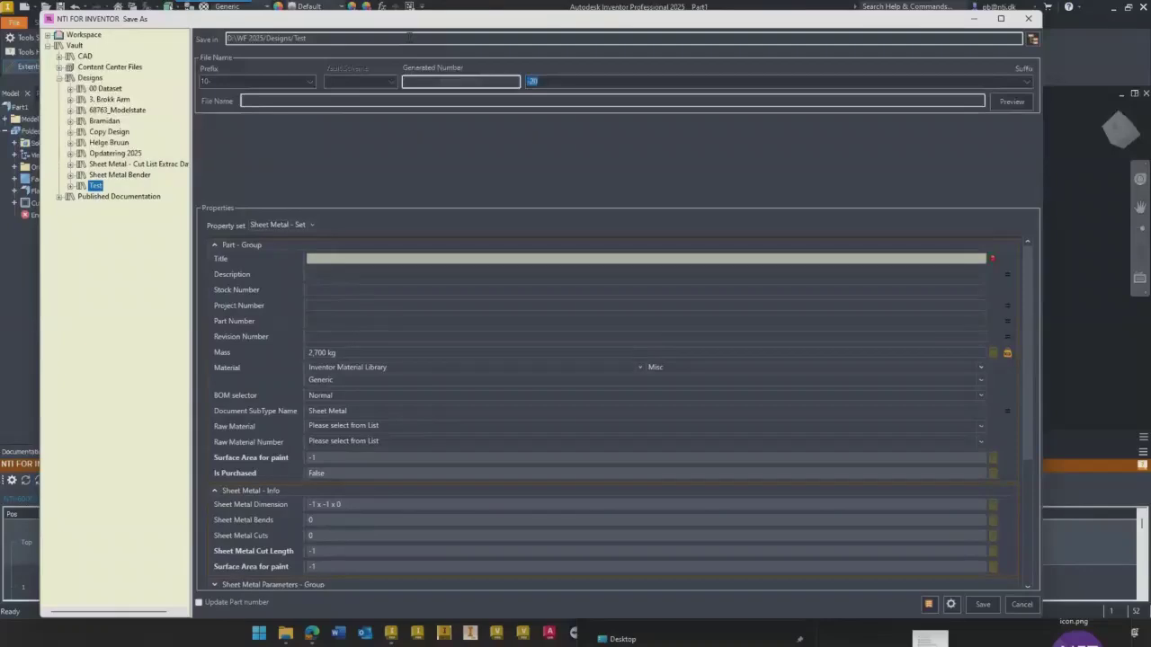
- Set the file name prefix to 20- and the suffix to -30, and preview the generated file name
{"action": "left_click", "coordinate": [310, 83]}
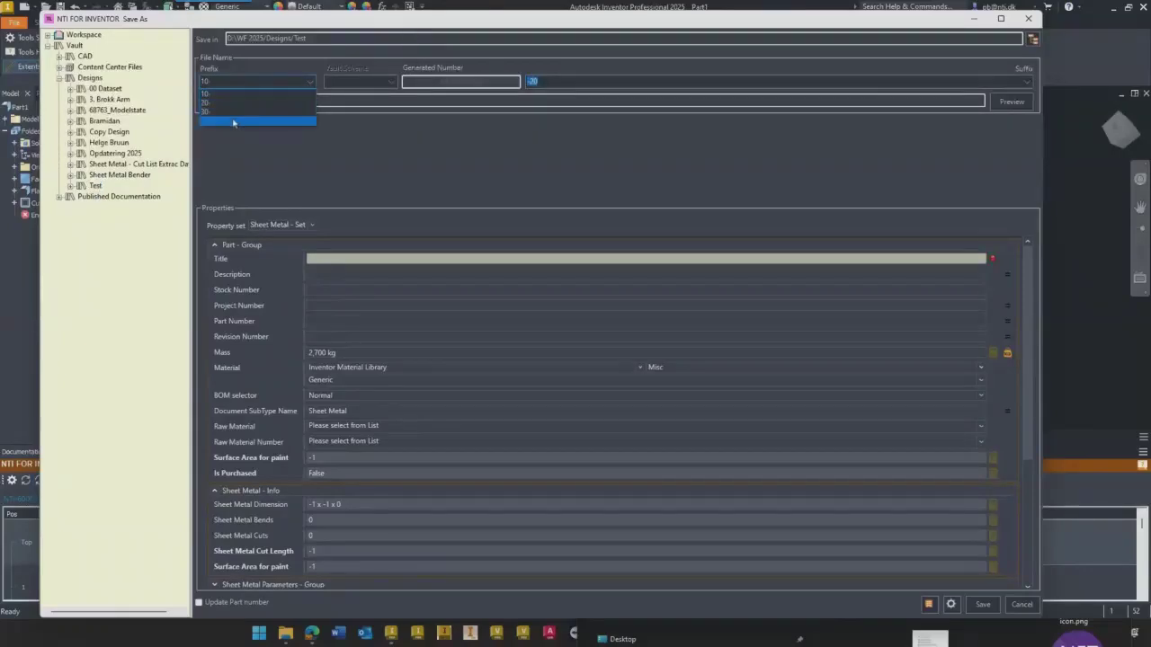
{"action": "left_click", "coordinate": [227, 103]}
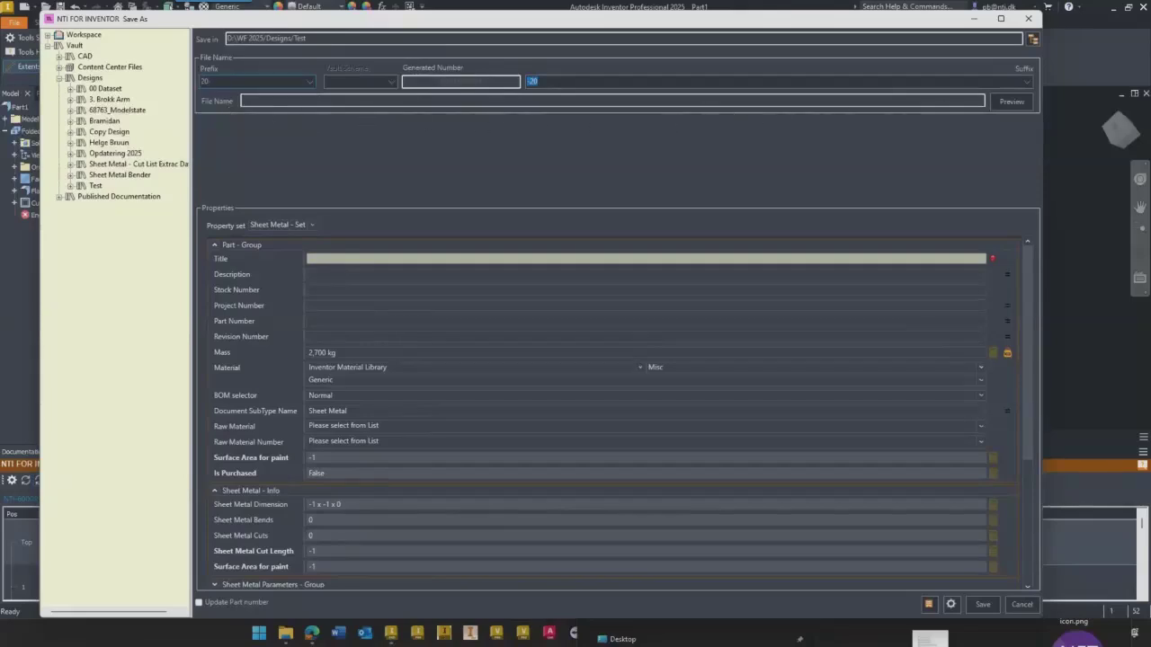
{"action": "left_click", "coordinate": [1027, 82]}
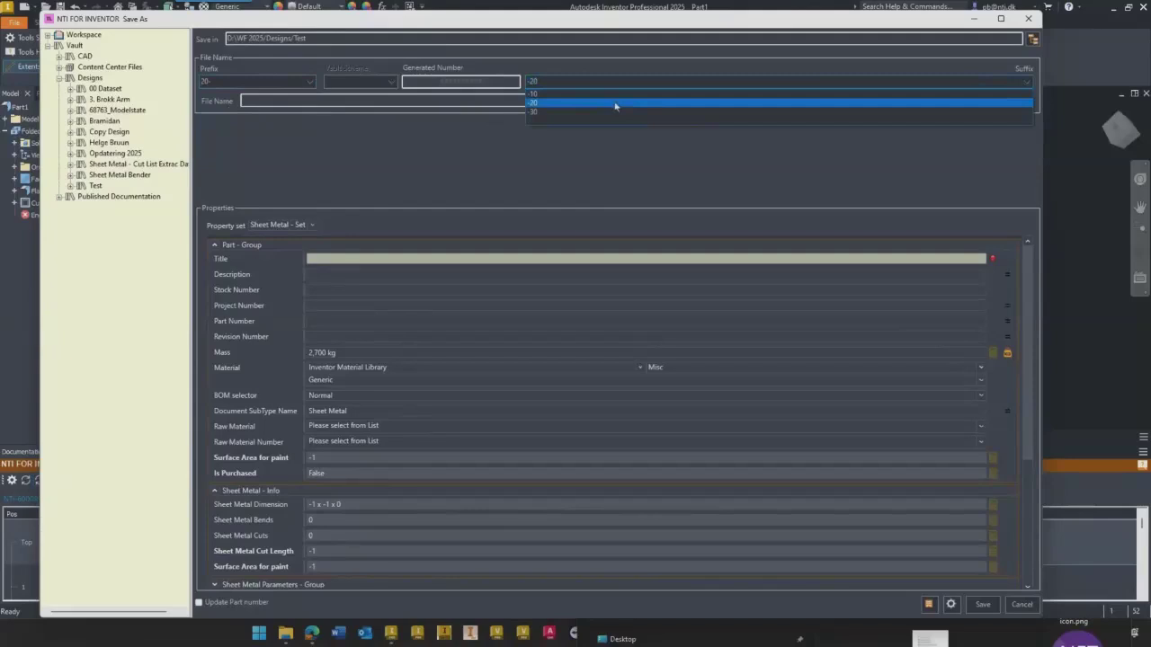
{"action": "left_click", "coordinate": [565, 118]}
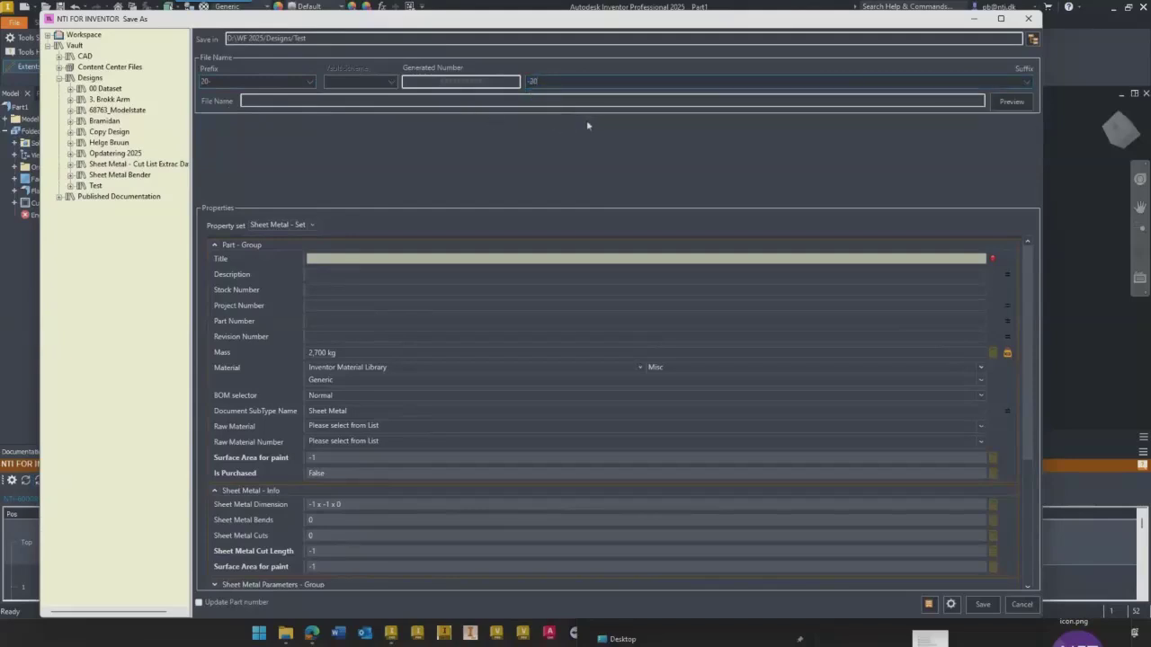
{"action": "left_click", "coordinate": [1010, 102]}
- Enter the title "Plate for Test" and choose PL 6 mm as the raw material
{"action": "left_click", "coordinate": [309, 258]}
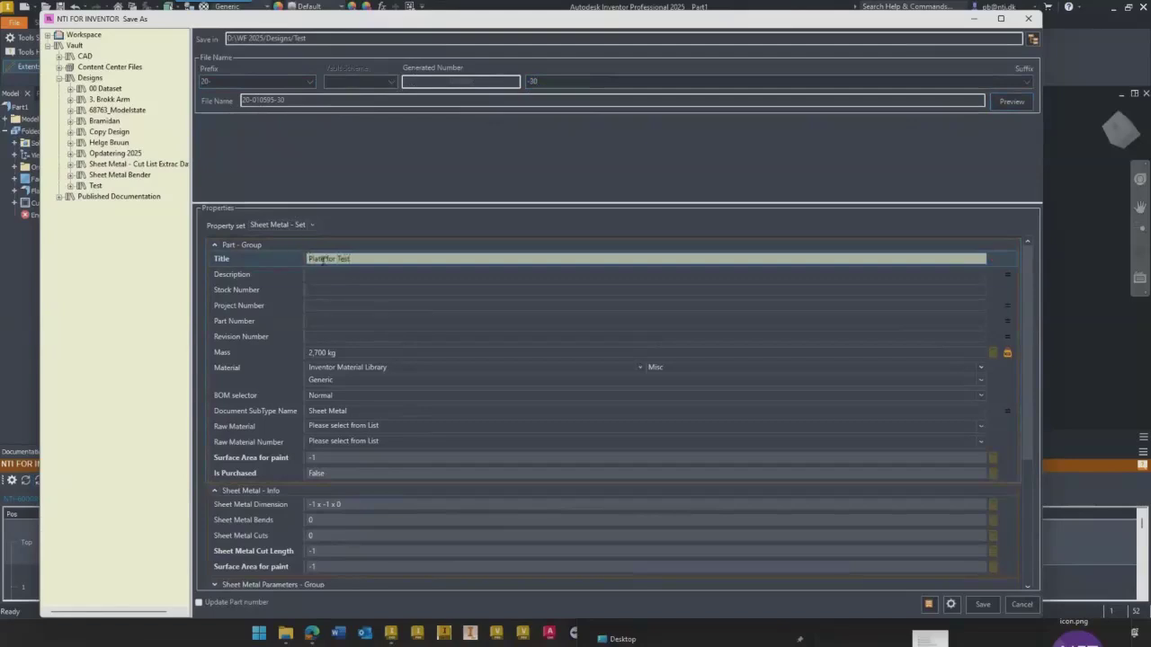
{"action": "left_click", "coordinate": [343, 428]}
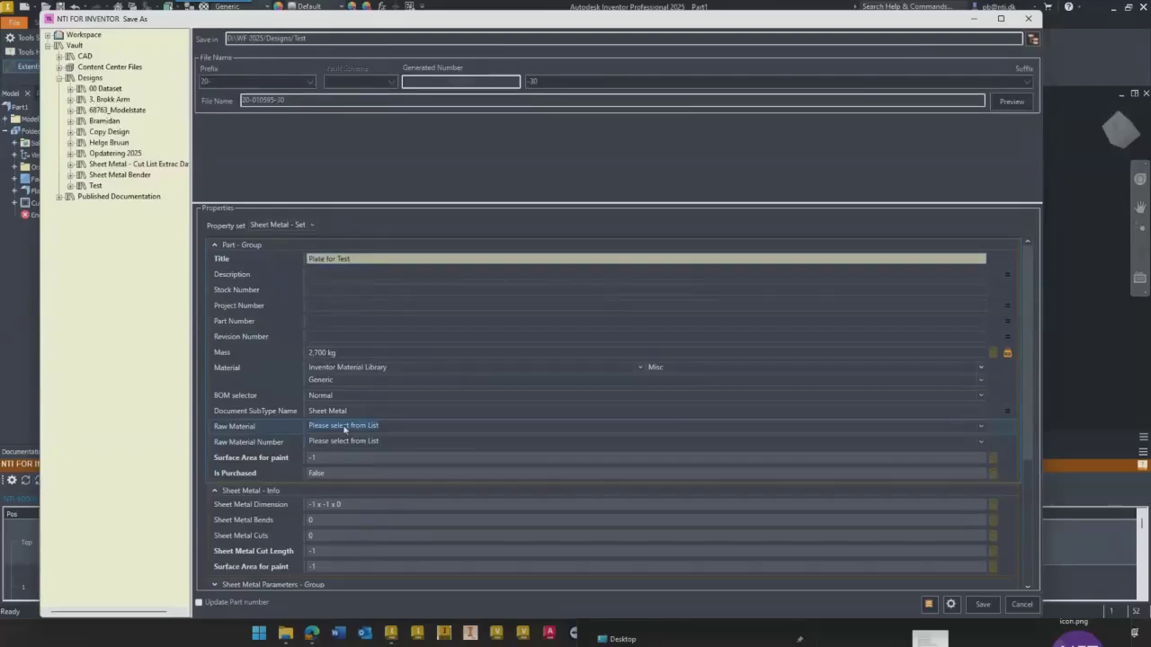
{"action": "left_click", "coordinate": [982, 429]}
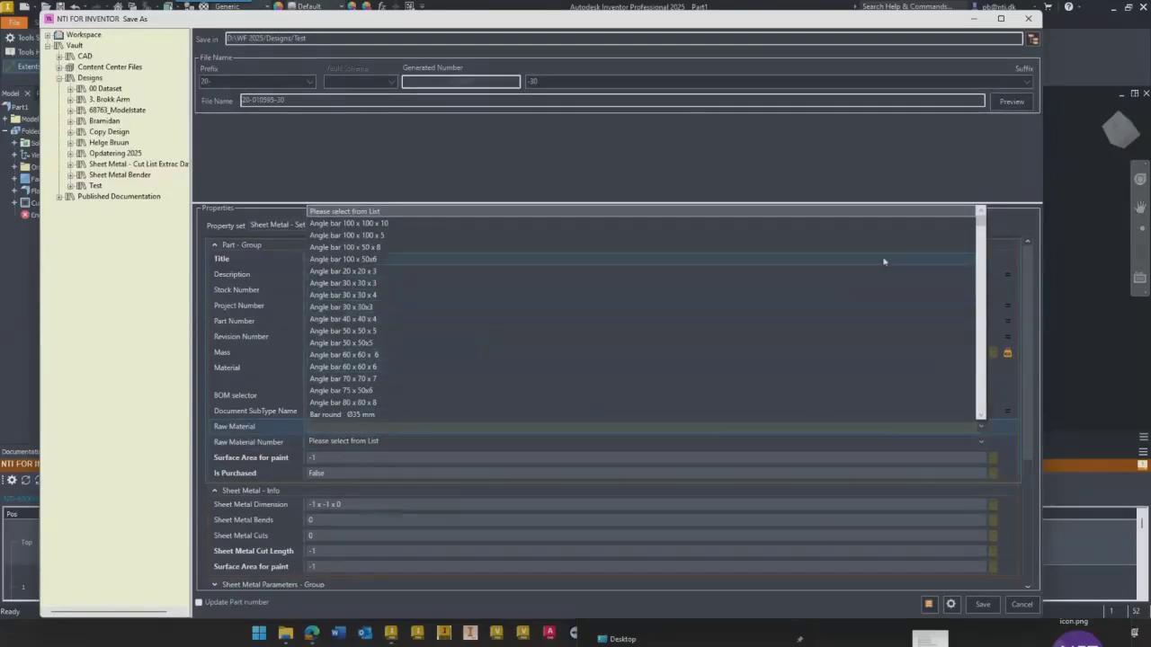
{"action": "type", "text": "H"}
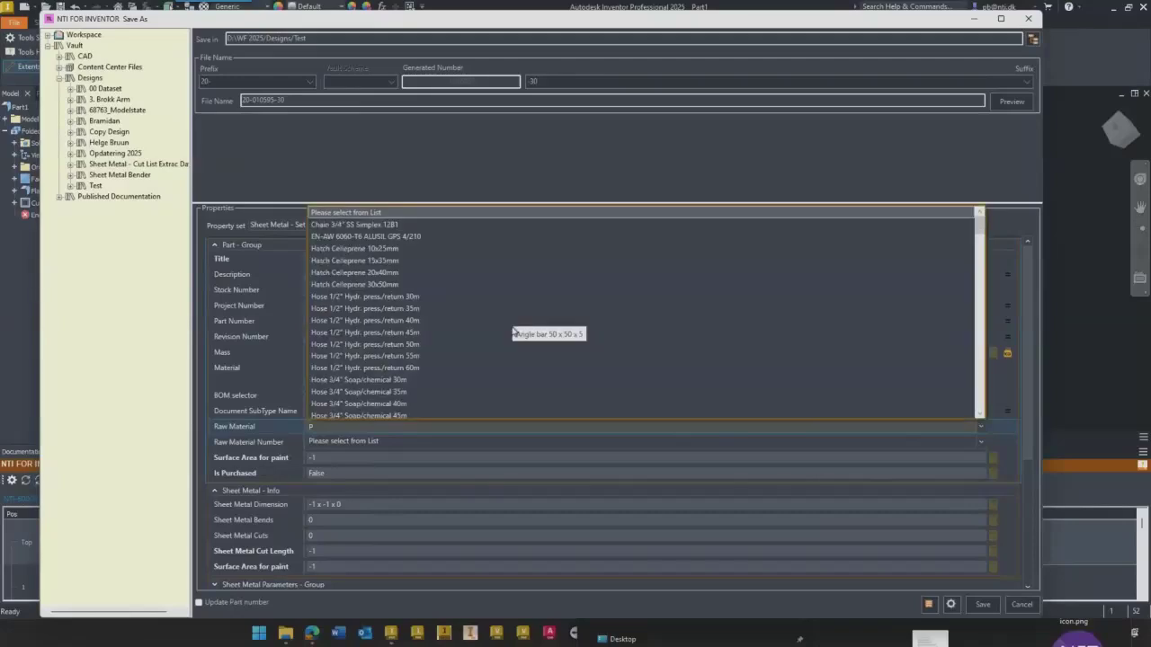
{"action": "scroll", "coordinate": [384, 276], "scroll_direction": "down", "scroll_amount": 6}
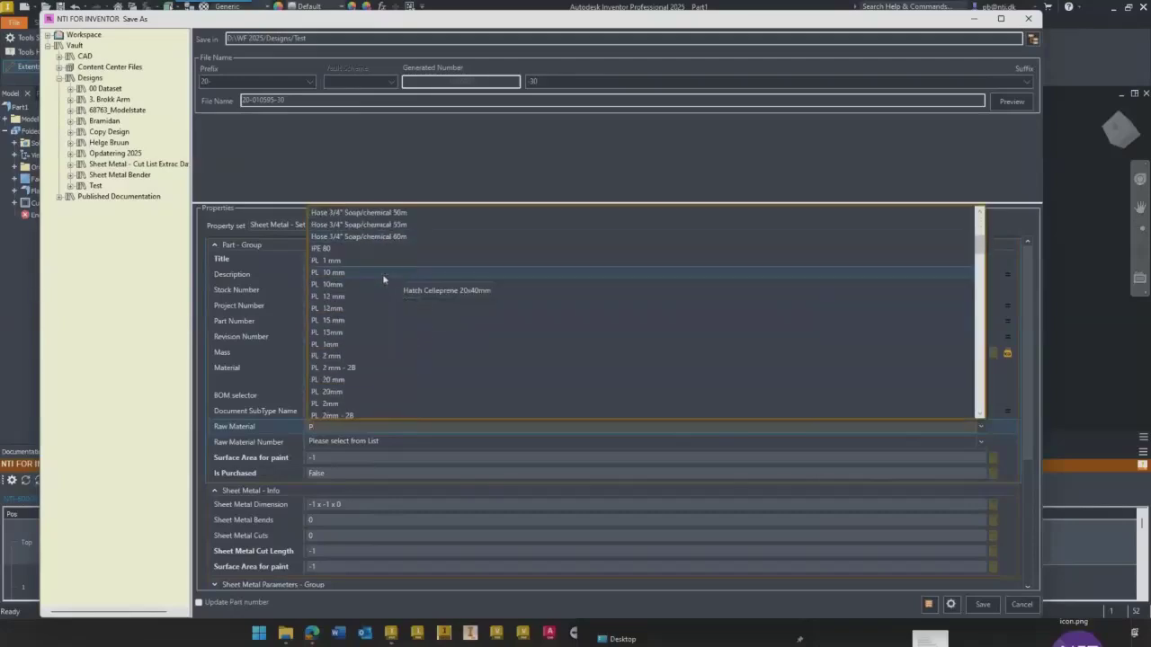
{"action": "scroll", "coordinate": [341, 367], "scroll_direction": "down", "scroll_amount": 5}
{"action": "scroll", "coordinate": [338, 378], "scroll_direction": "down", "scroll_amount": 1}
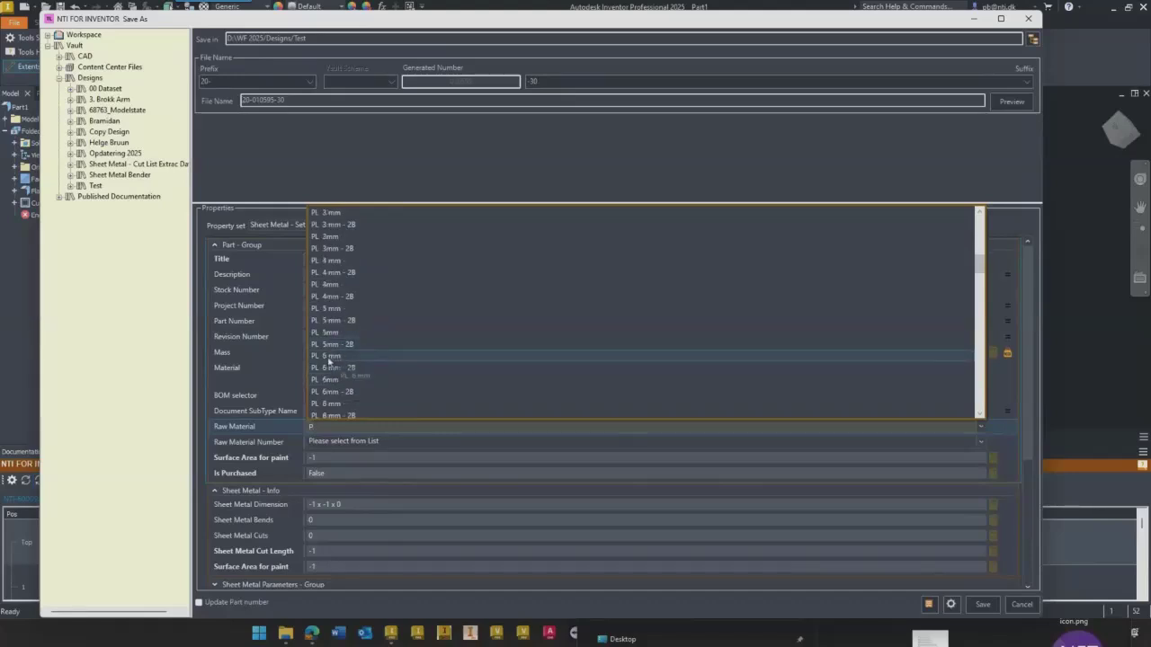
{"action": "left_click", "coordinate": [367, 359]}
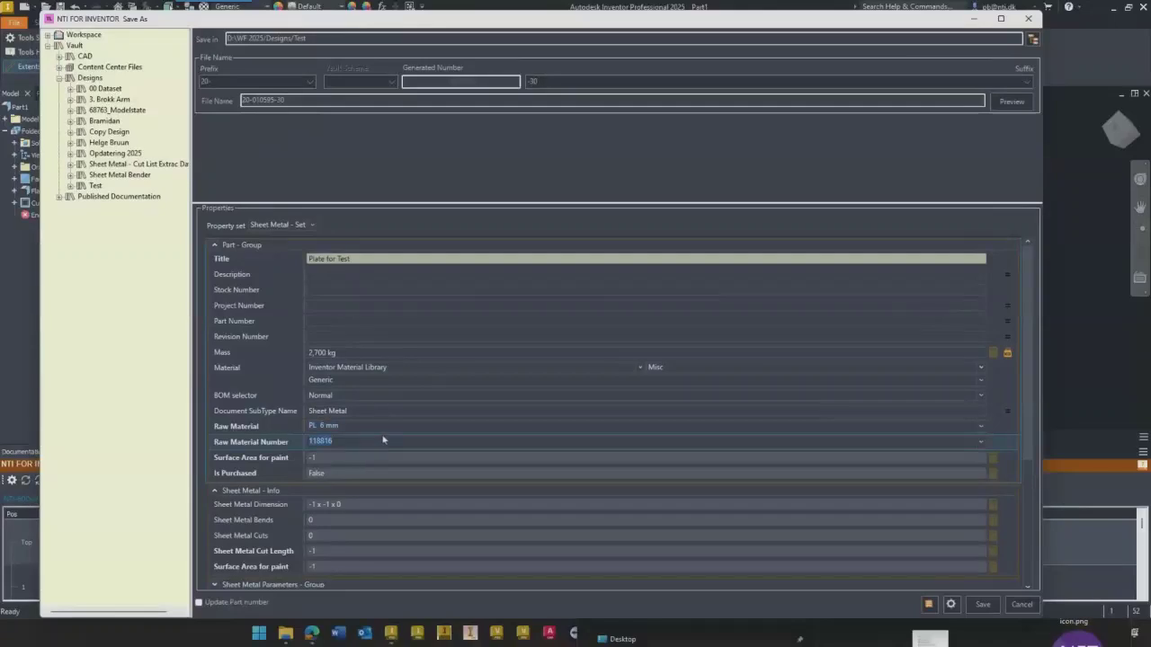
- Enable Laser in the part's Rute properties and save the part
{"action": "scroll", "coordinate": [1035, 348], "scroll_direction": "down", "scroll_amount": 2}
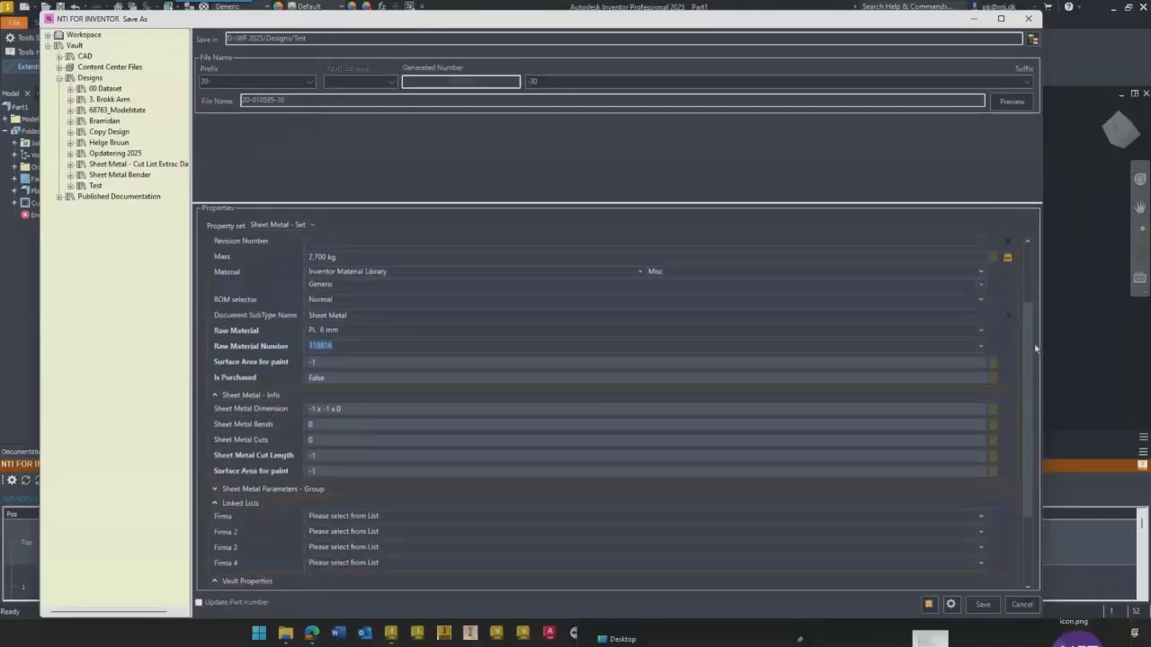
{"action": "scroll", "coordinate": [1036, 349], "scroll_direction": "down", "scroll_amount": 2}
{"action": "scroll", "coordinate": [1016, 393], "scroll_direction": "up", "scroll_amount": 4}
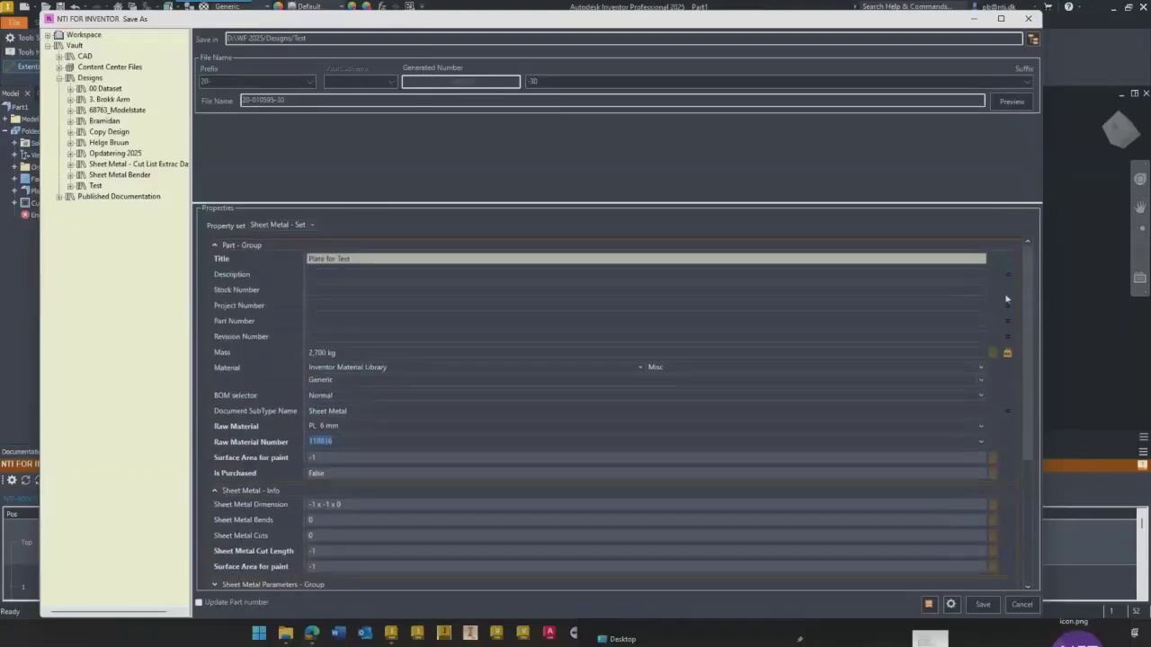
{"action": "scroll", "coordinate": [1002, 454], "scroll_direction": "down", "scroll_amount": 4}
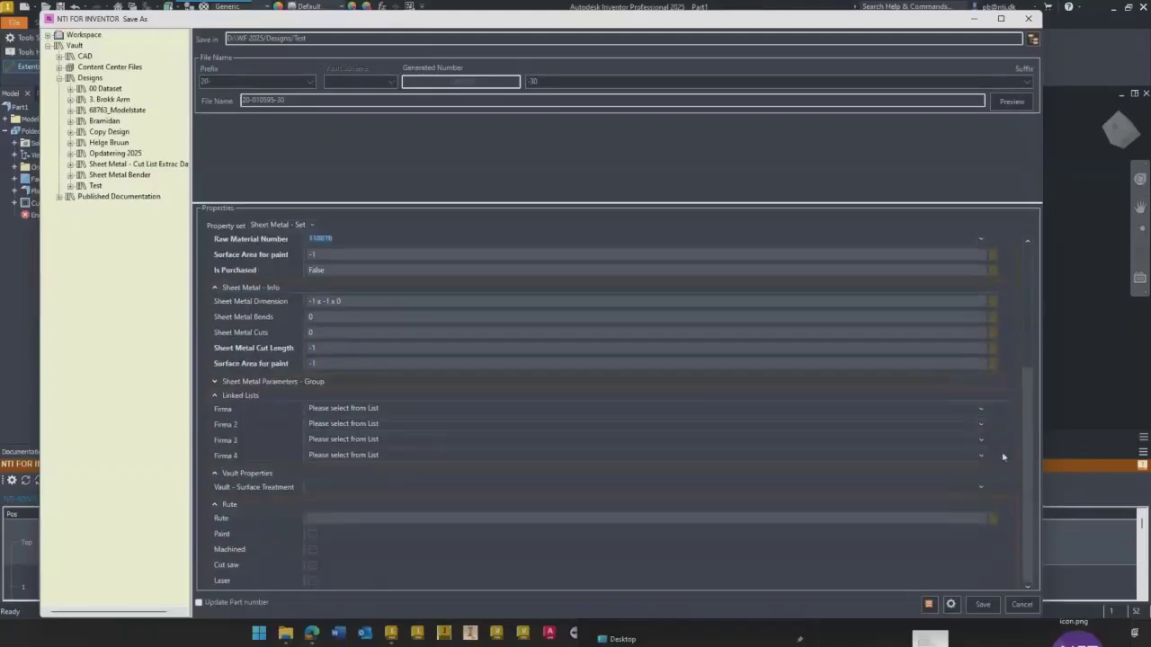
{"action": "left_click", "coordinate": [312, 580]}
{"action": "left_click_drag", "start_coordinate": [1025, 501], "coordinate": [1025, 367]}
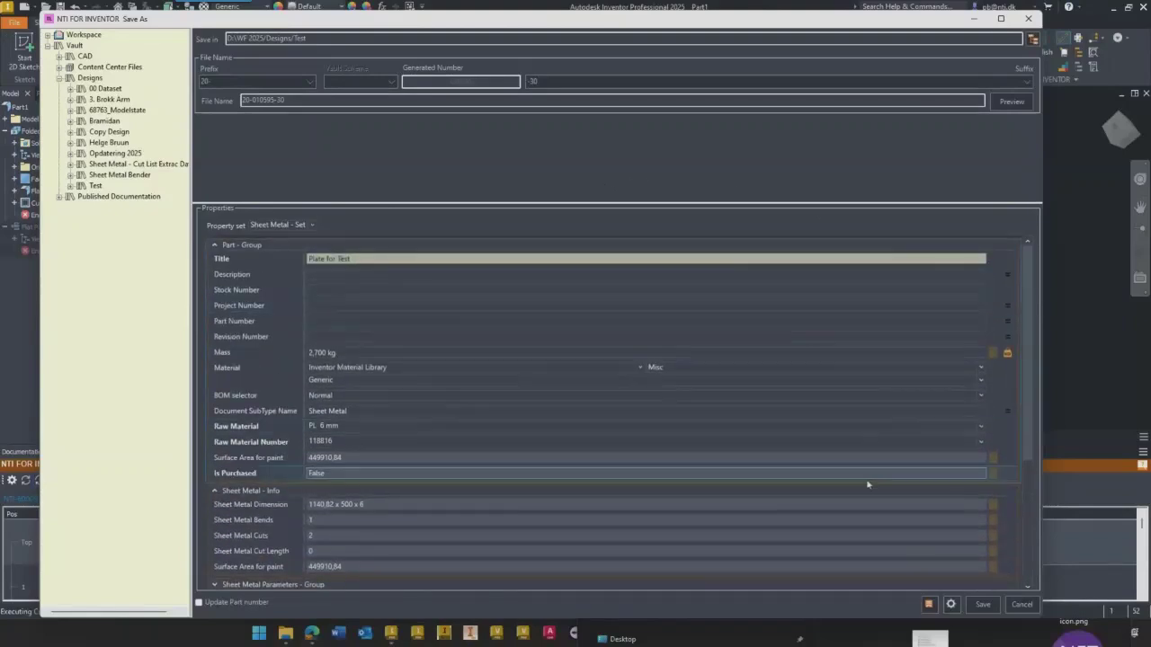
{"action": "left_click", "coordinate": [984, 604]}
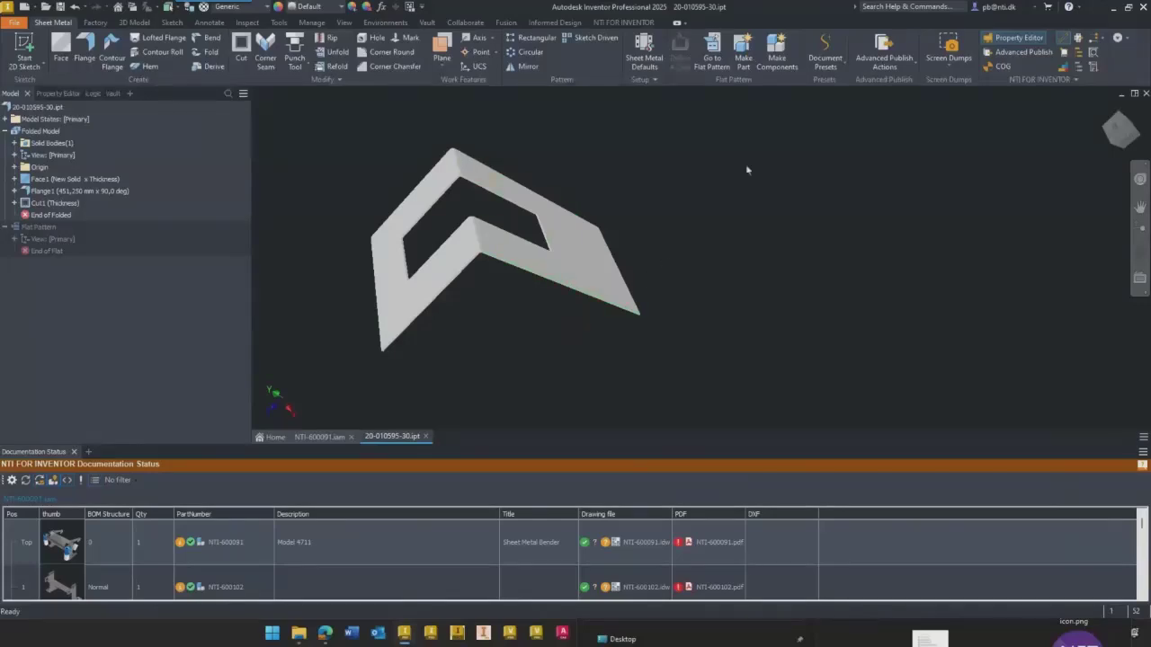
- Review the saved plate's title, part number, raw material and Rute values in the Property Editor
{"action": "left_click", "coordinate": [57, 93]}
{"action": "left_click", "coordinate": [129, 235]}
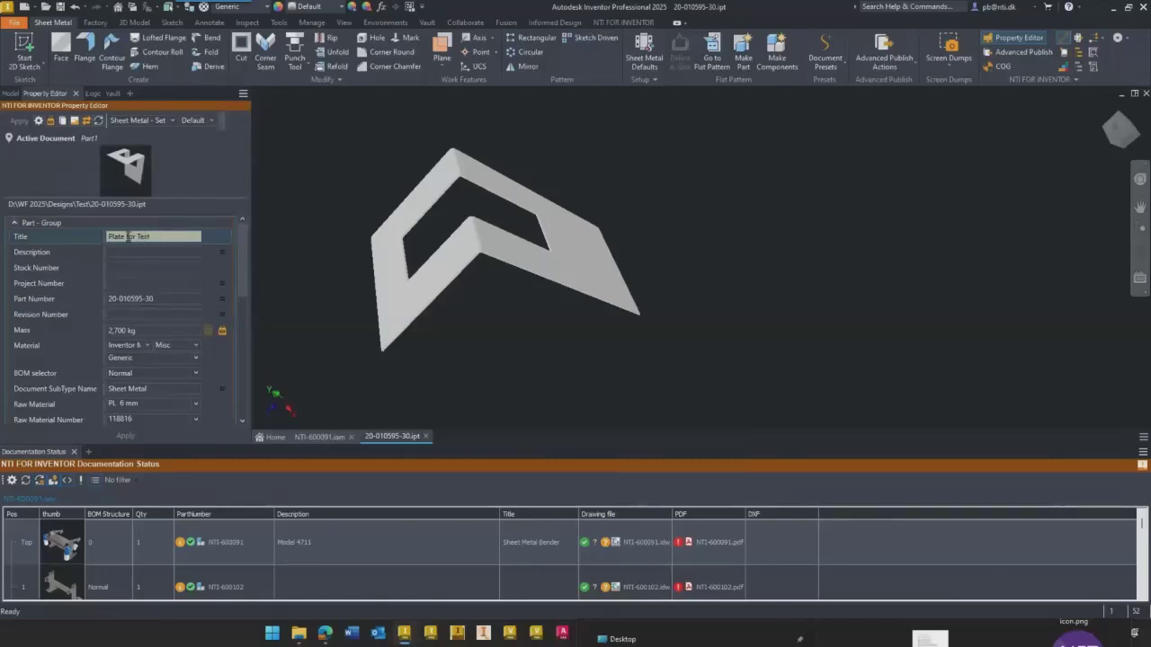
{"action": "left_click_drag", "start_coordinate": [248, 284], "coordinate": [241, 416]}
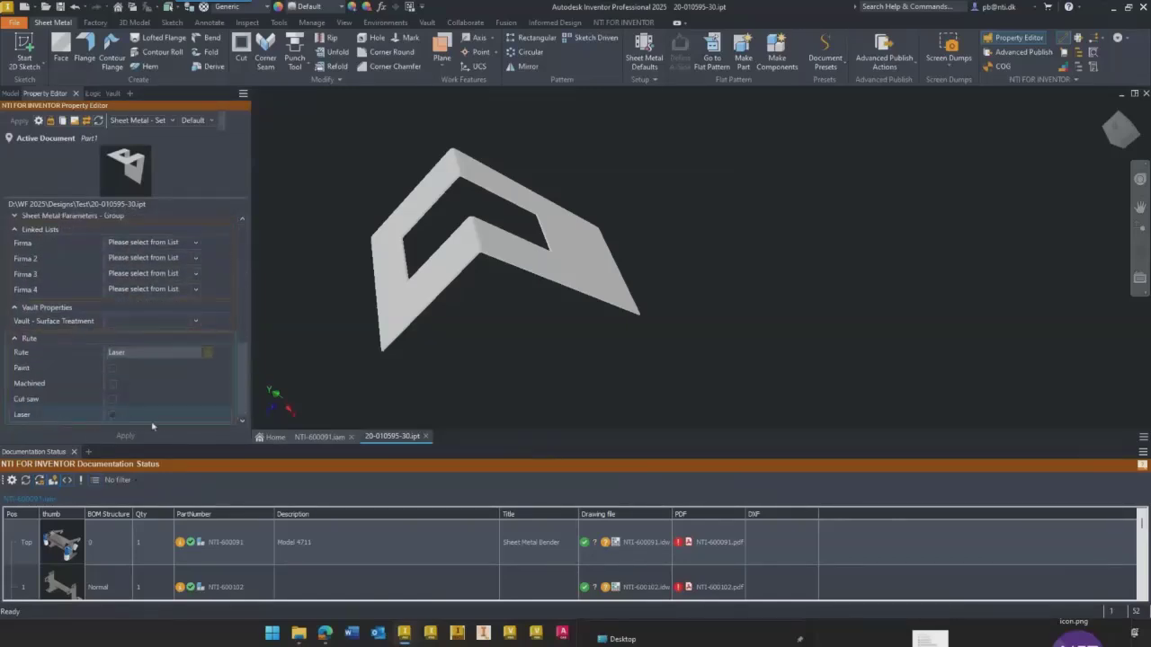
{"action": "left_click_drag", "start_coordinate": [244, 394], "coordinate": [249, 329]}
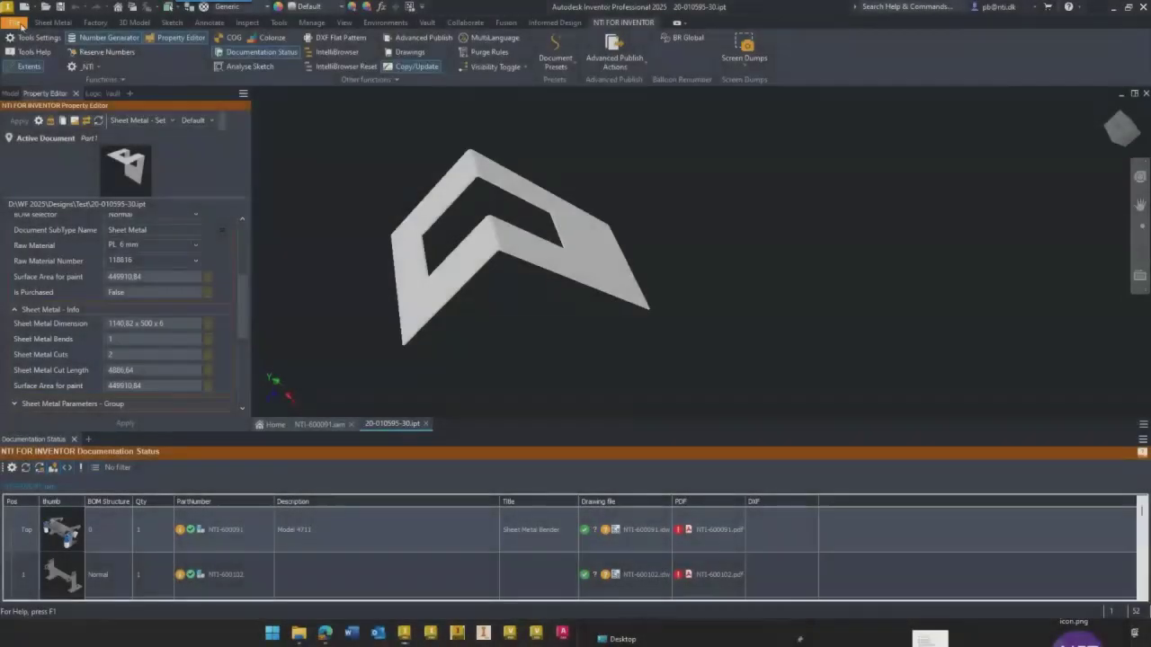
- Start a Save As of the plate and preview its file name with the NTI Numbering Vault scheme
{"action": "left_click", "coordinate": [13, 21]}
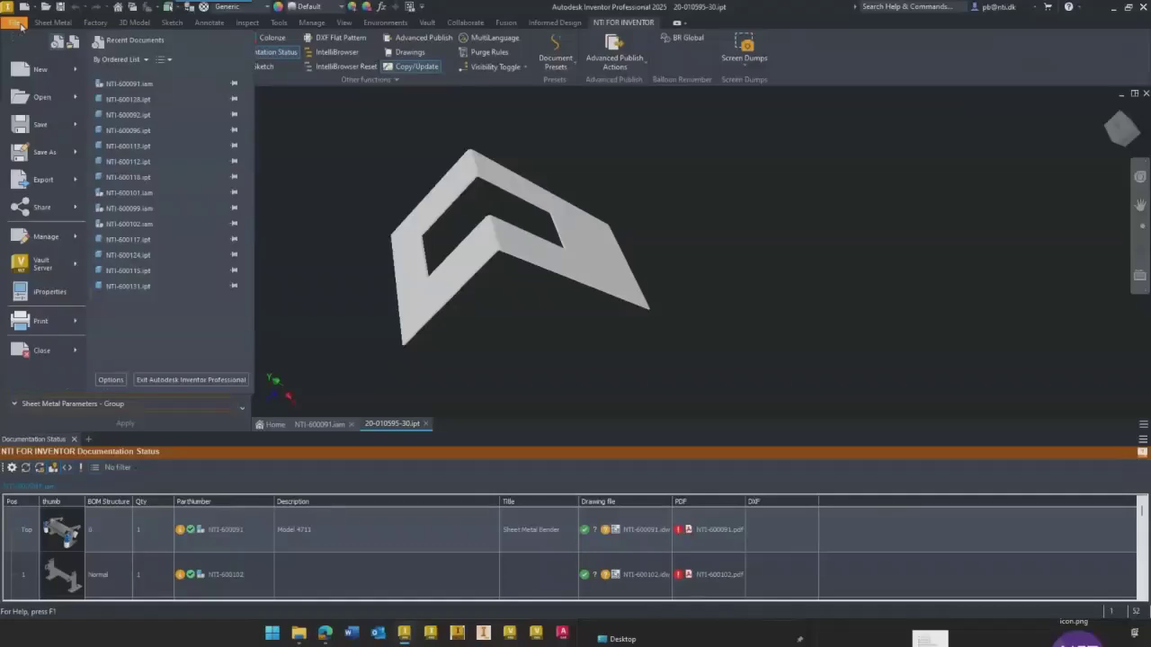
{"action": "left_click", "coordinate": [36, 156]}
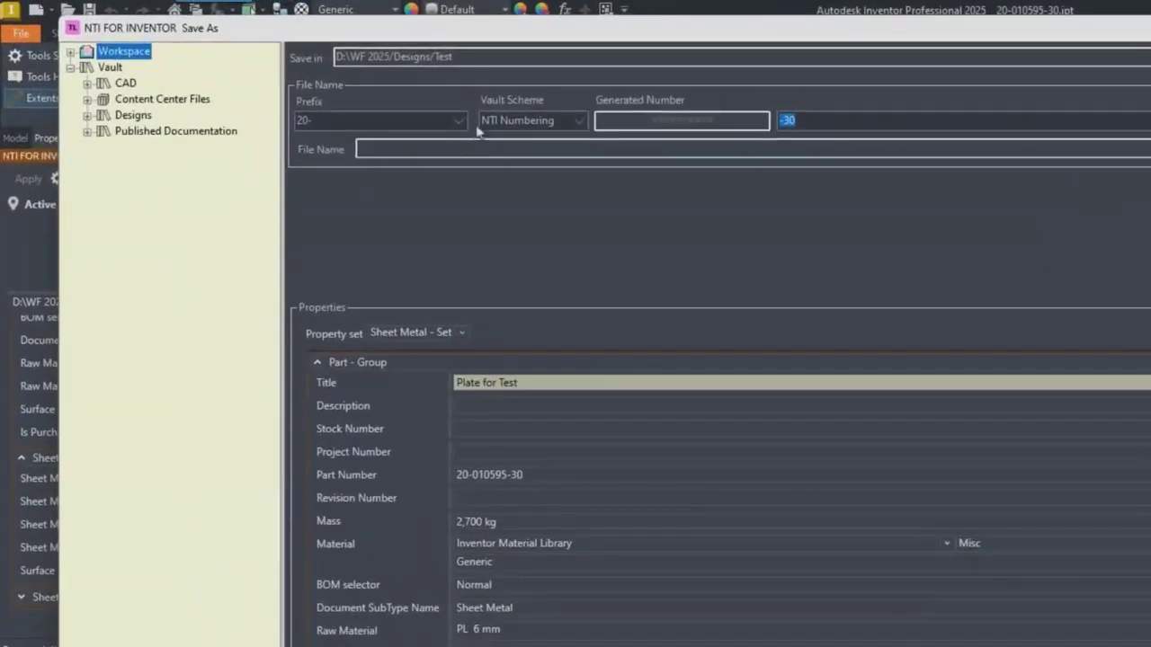
{"action": "left_click", "coordinate": [578, 123]}
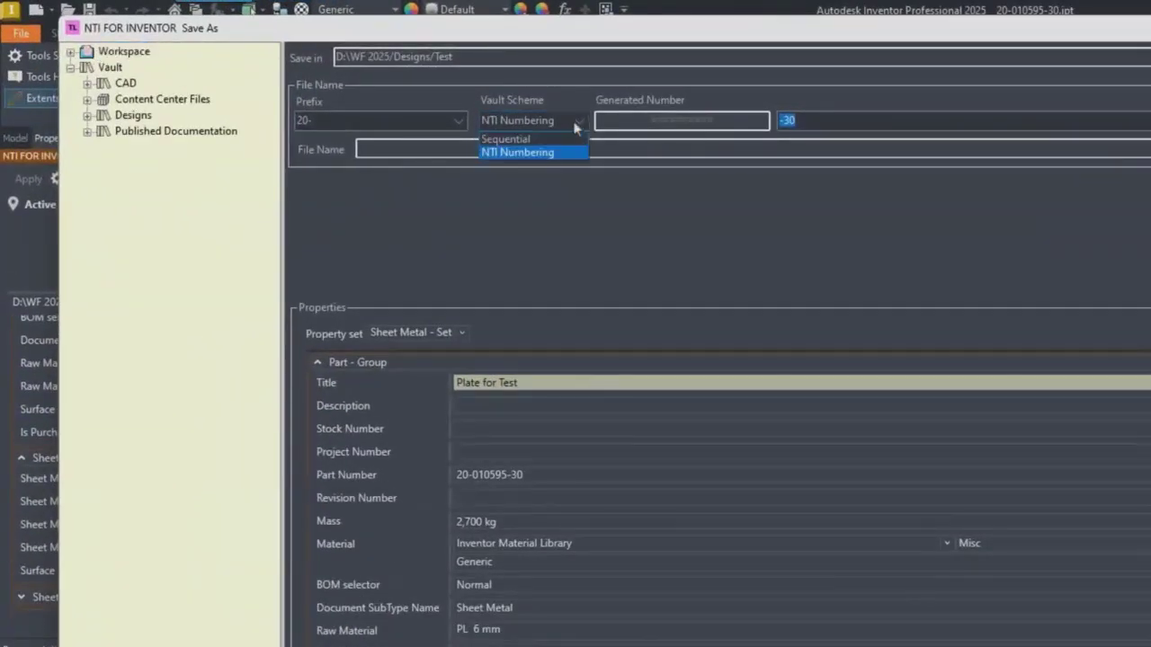
{"action": "left_click", "coordinate": [508, 141]}
{"action": "left_click", "coordinate": [575, 123]}
{"action": "left_click", "coordinate": [526, 153]}
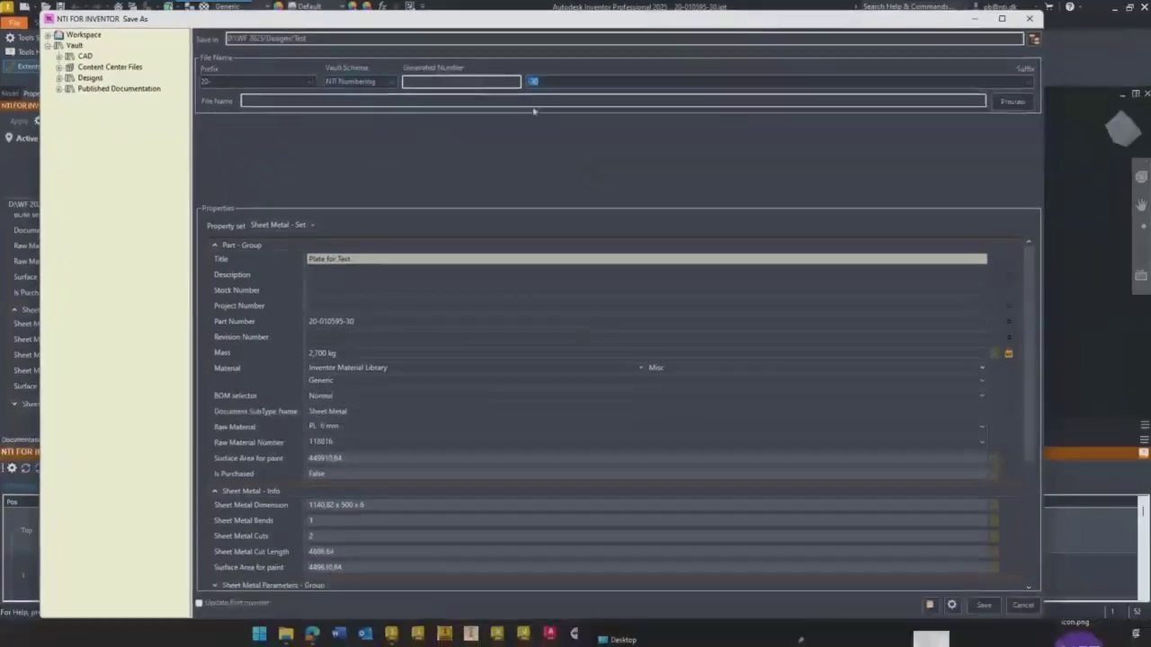
{"action": "left_click", "coordinate": [1016, 105]}
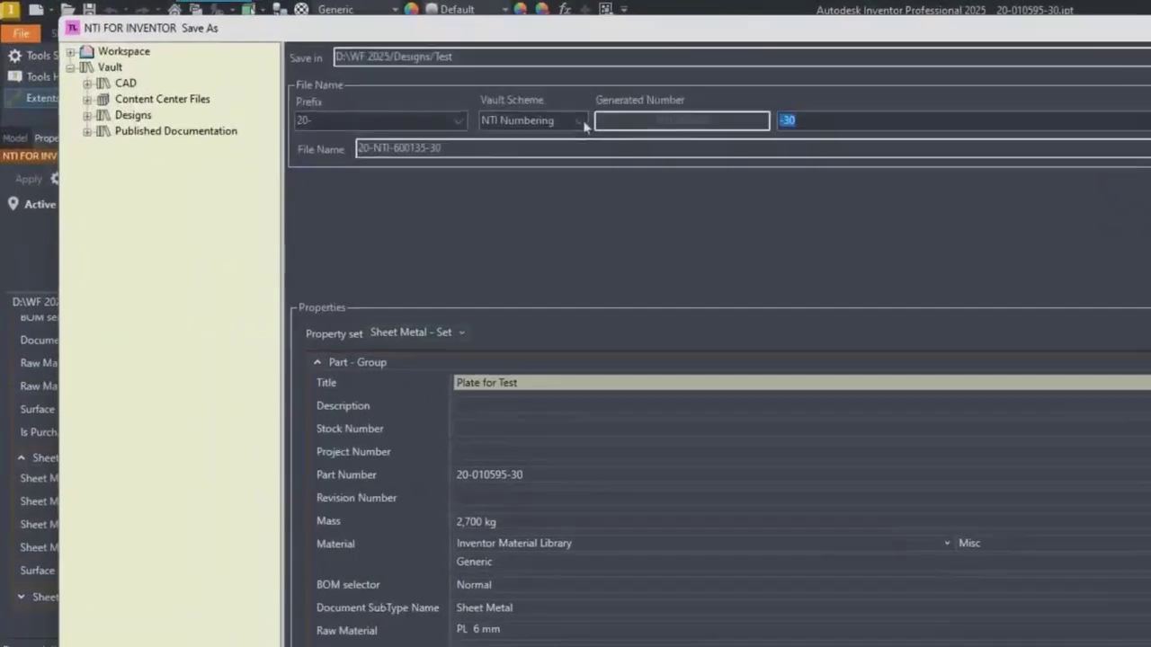
- Preview the copy's file name with the Sequential Vault scheme
{"action": "left_click", "coordinate": [585, 126]}
{"action": "left_click", "coordinate": [524, 141]}
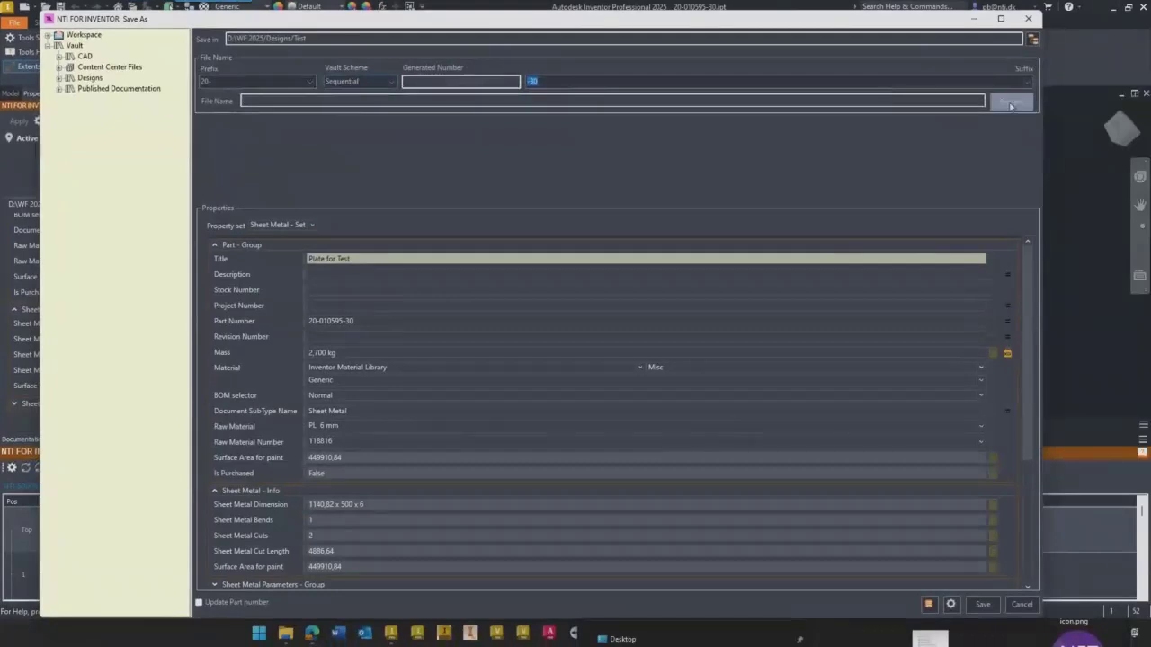
{"action": "left_click", "coordinate": [1012, 102]}
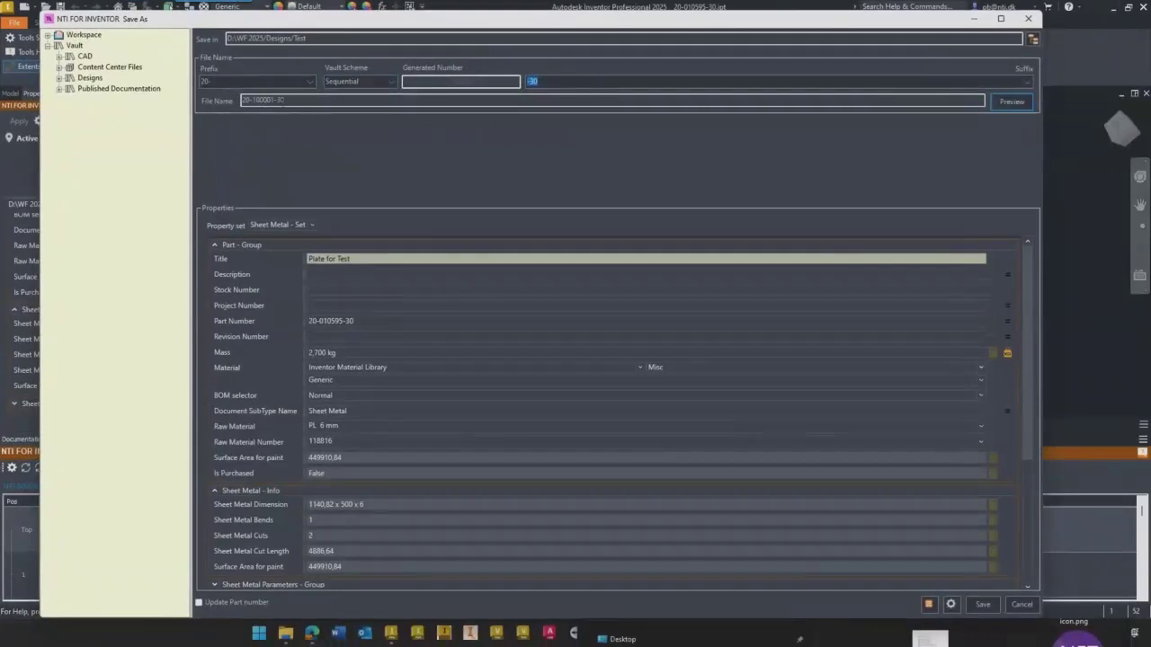
- Generate the copy's file name with the NTI Numbering scheme and set its Vault folder to Designs/00 Dataset
{"action": "left_click", "coordinate": [383, 84]}
{"action": "left_click", "coordinate": [346, 101]}
{"action": "left_click", "coordinate": [1012, 103]}
{"action": "left_click", "coordinate": [560, 81]}
{"action": "left_click_drag", "start_coordinate": [555, 82], "coordinate": [497, 88]}
{"action": "left_click", "coordinate": [275, 81]}
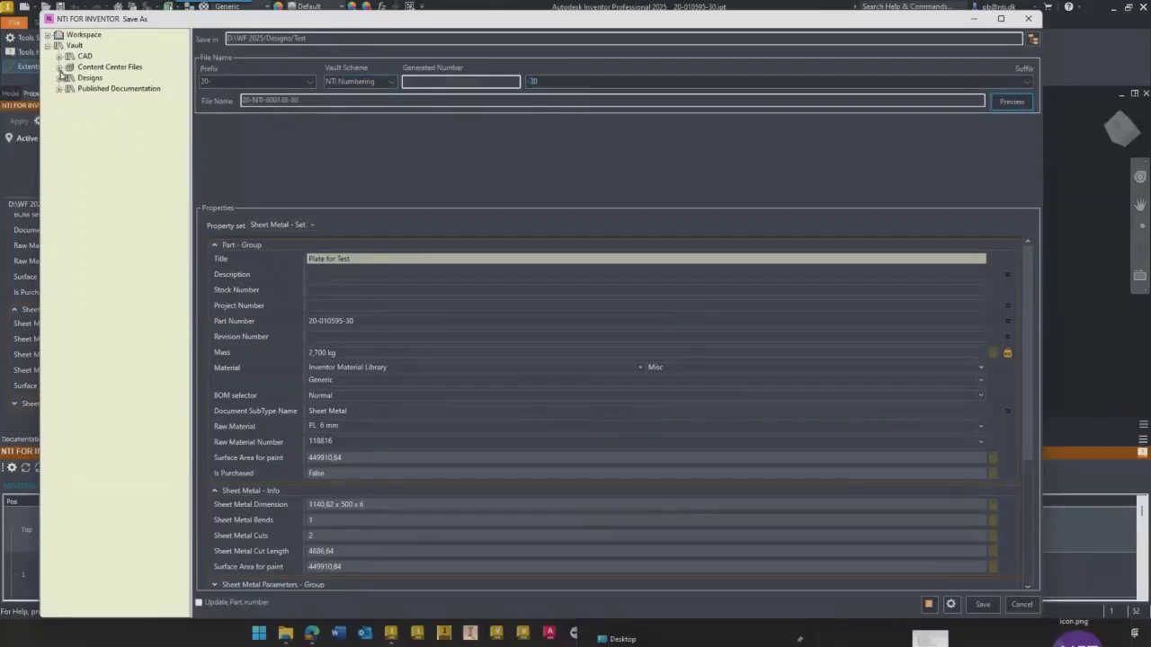
{"action": "left_click", "coordinate": [59, 78]}
{"action": "left_click", "coordinate": [104, 89]}
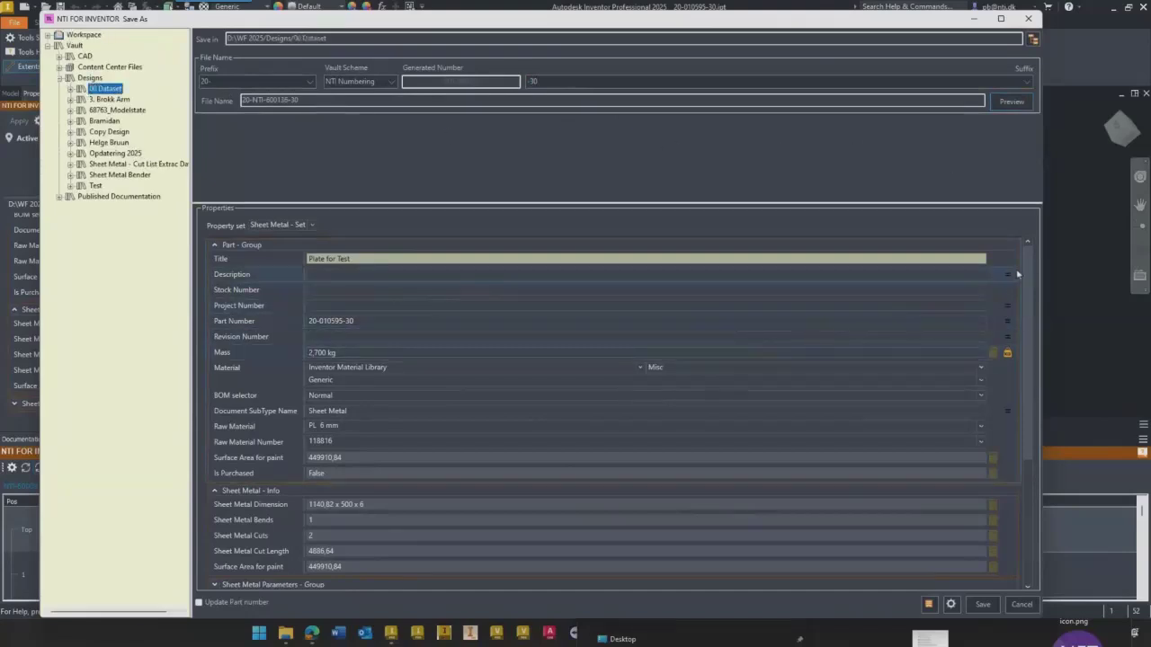
- Enable Paint in the copy's Rute properties and save the copy
{"action": "left_click_drag", "start_coordinate": [1026, 266], "coordinate": [1028, 370]}
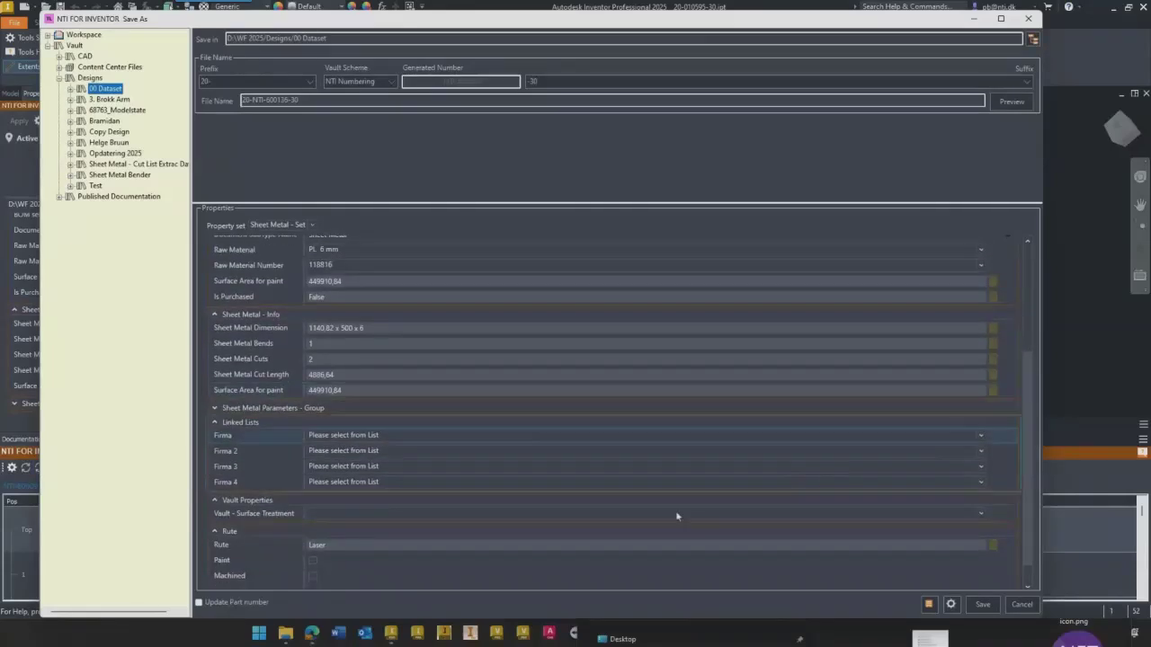
{"action": "left_click", "coordinate": [312, 563]}
{"action": "left_click_drag", "start_coordinate": [1027, 420], "coordinate": [1030, 310]}
{"action": "scroll", "coordinate": [1032, 318], "scroll_direction": "down", "scroll_amount": 1}
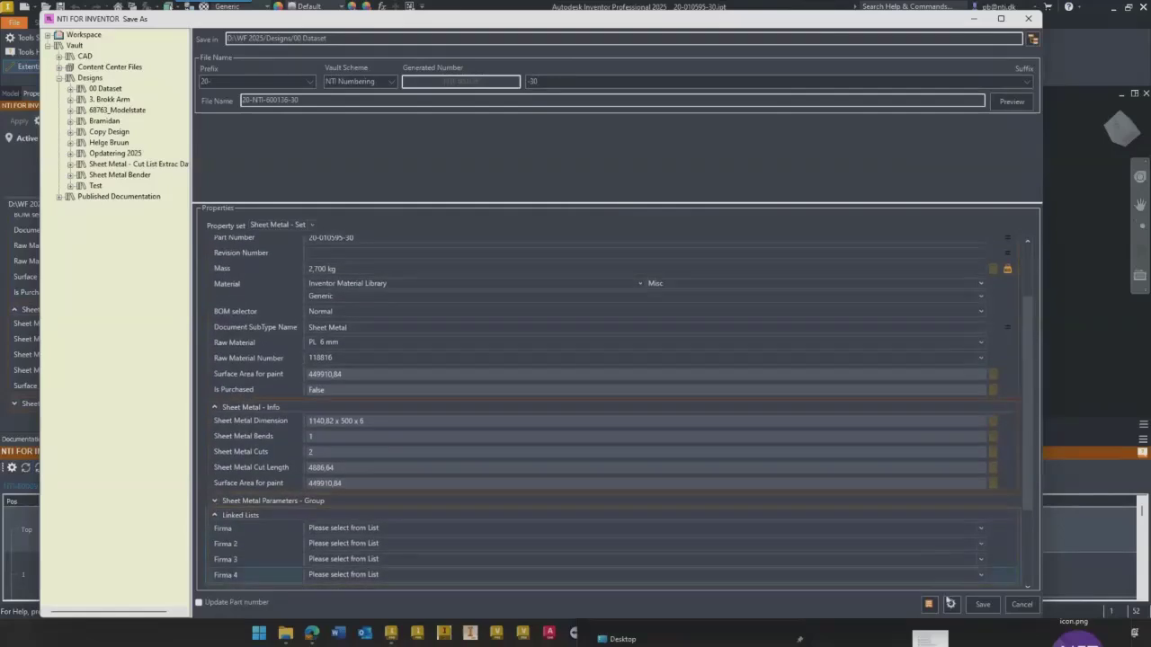
{"action": "left_click", "coordinate": [983, 608]}
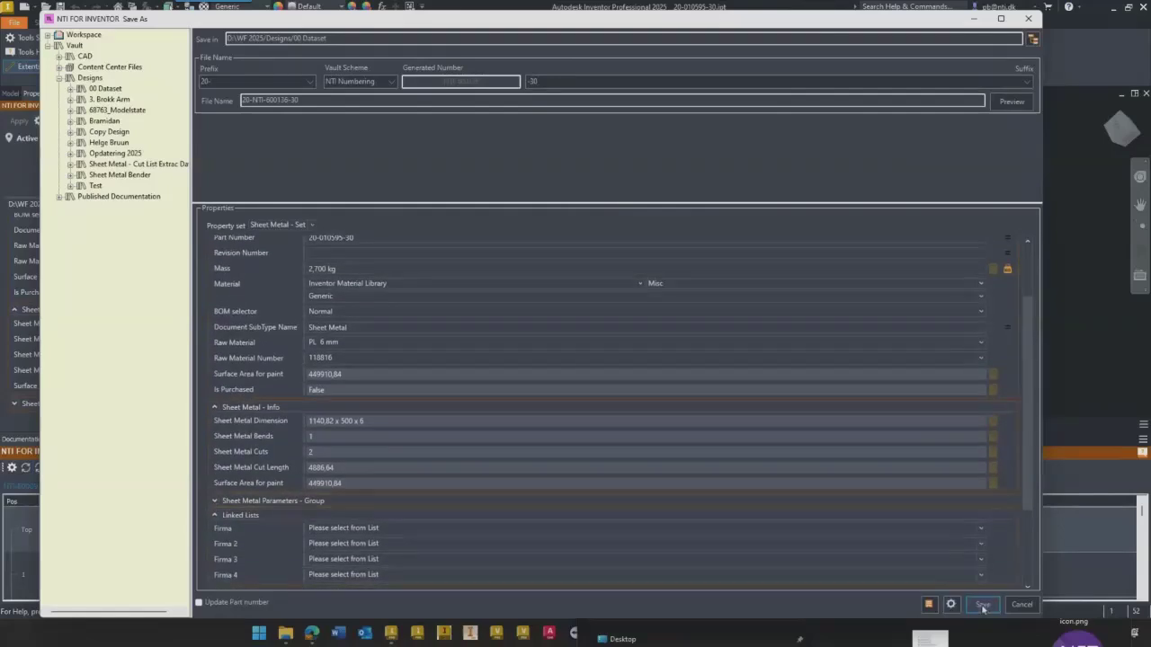
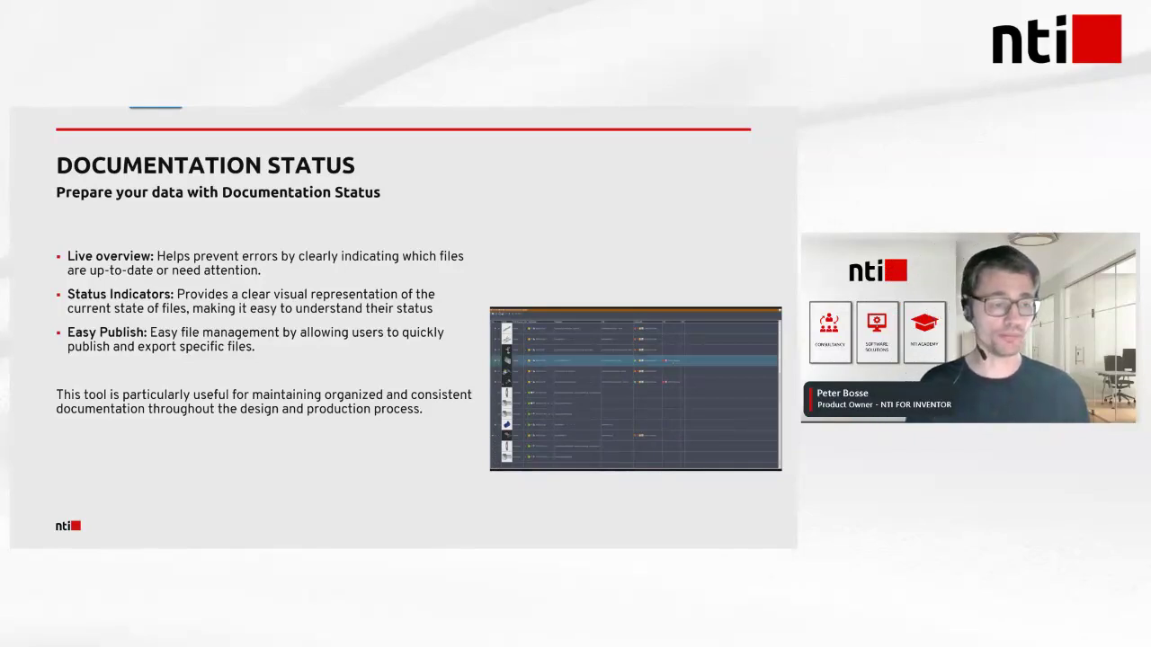
{"action": "key", "text": "Right"}
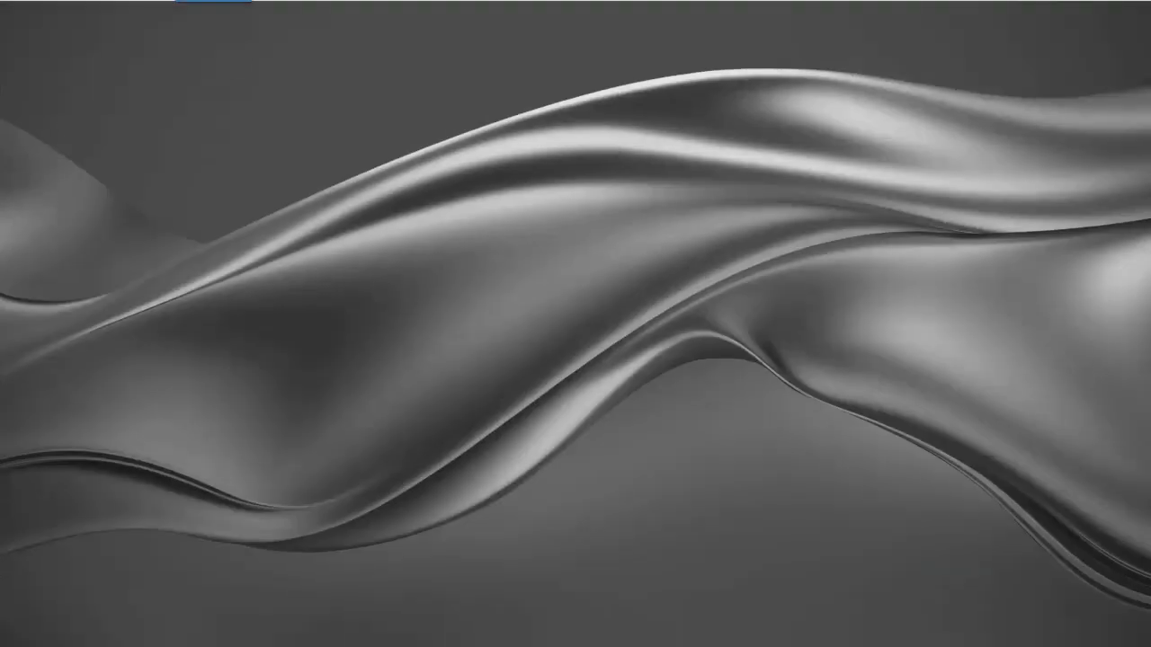
{"action": "left_click", "coordinate": [163, 637]}
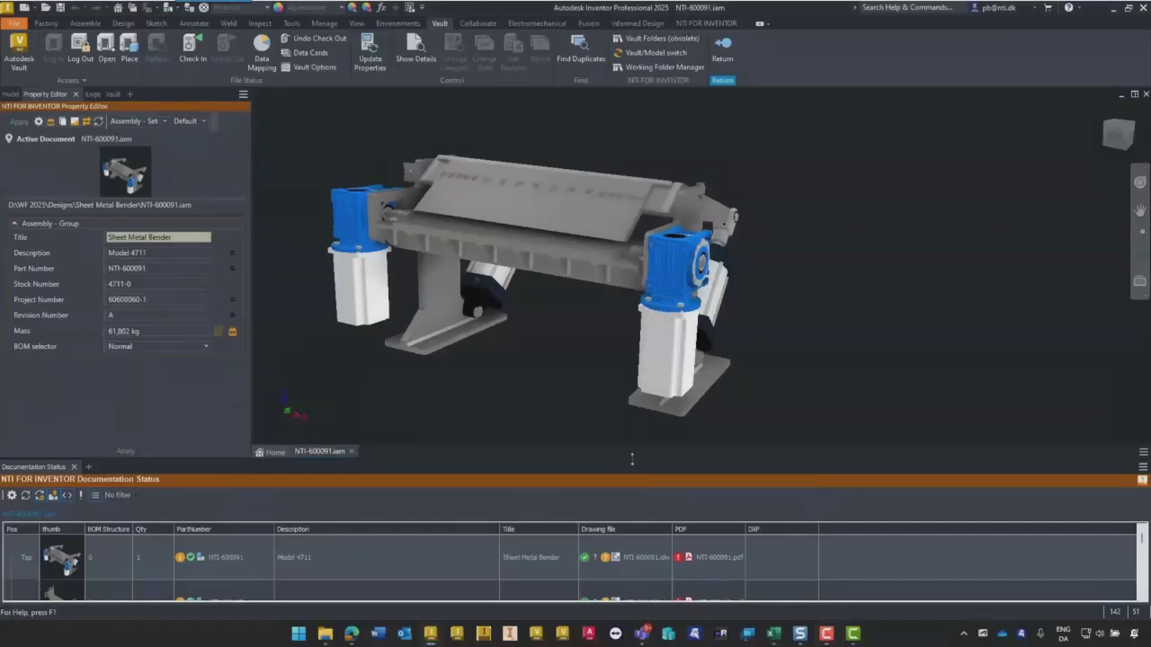
- Move the enlarged Documentation Status panel to a second monitor and dock it back below the model view
{"action": "left_click_drag", "start_coordinate": [632, 459], "coordinate": [614, 317]}
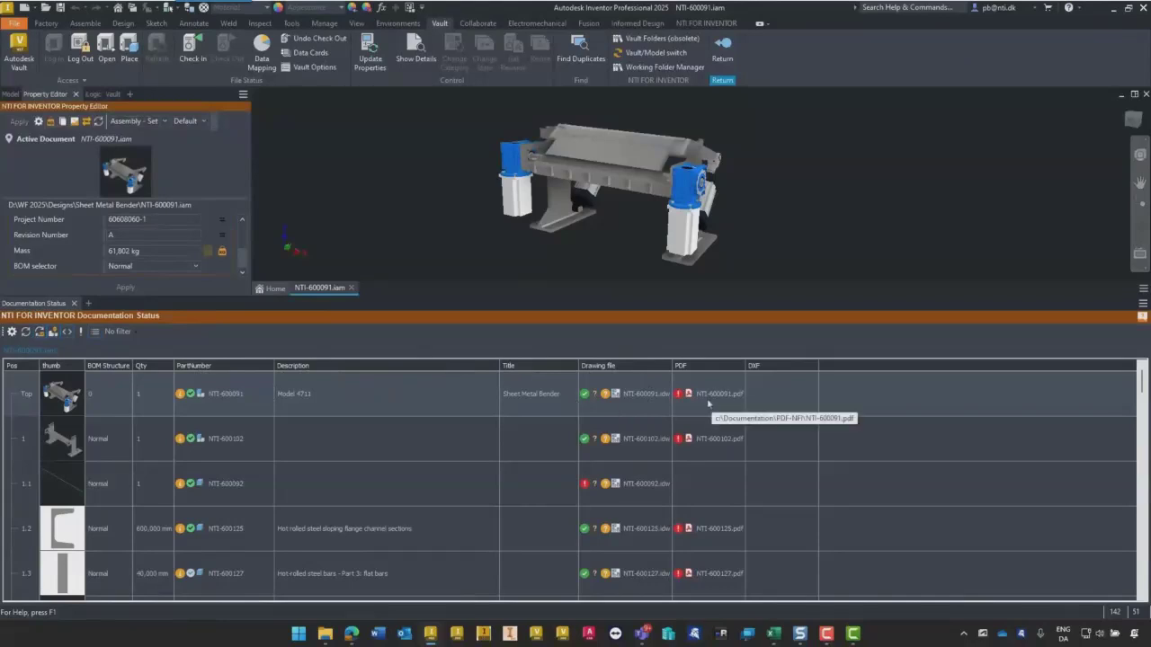
{"action": "left_click", "coordinate": [795, 385]}
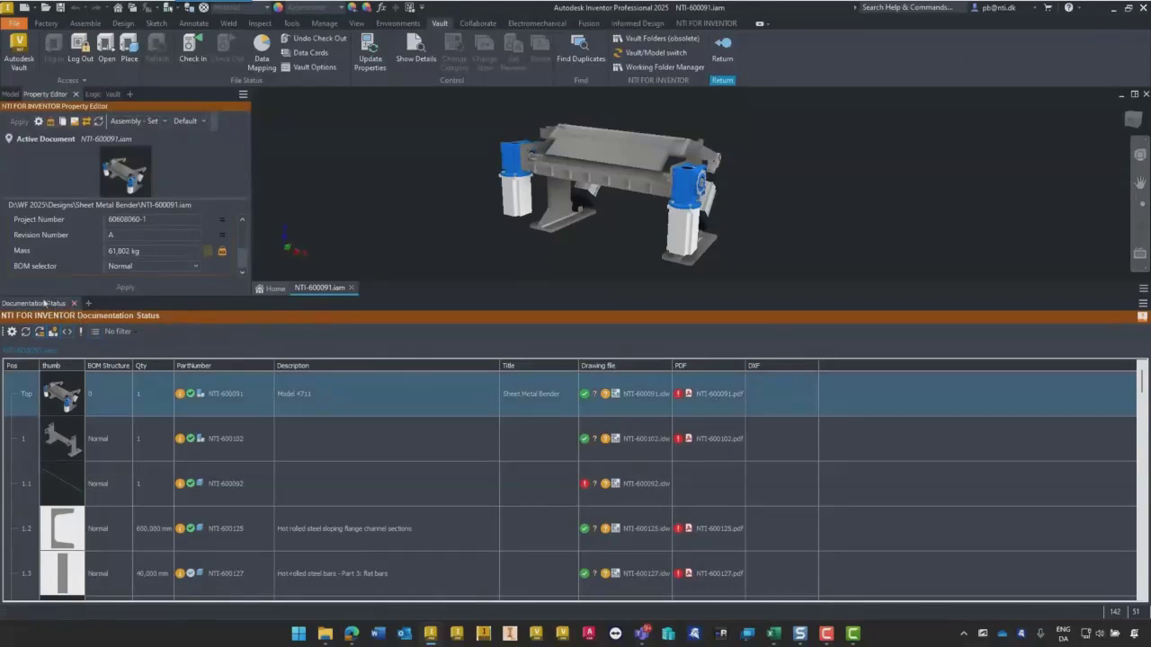
{"action": "left_click_drag", "start_coordinate": [42, 307], "coordinate": [1134, 483]}
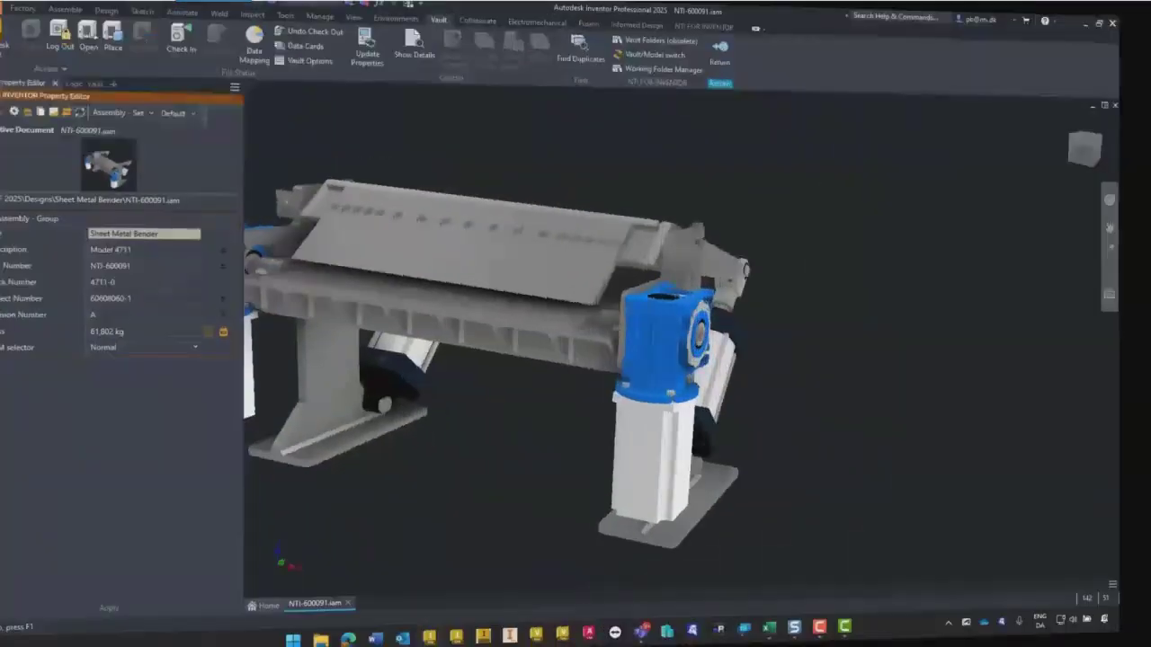
{"action": "left_click_drag", "start_coordinate": [1001, 234], "coordinate": [535, 606]}
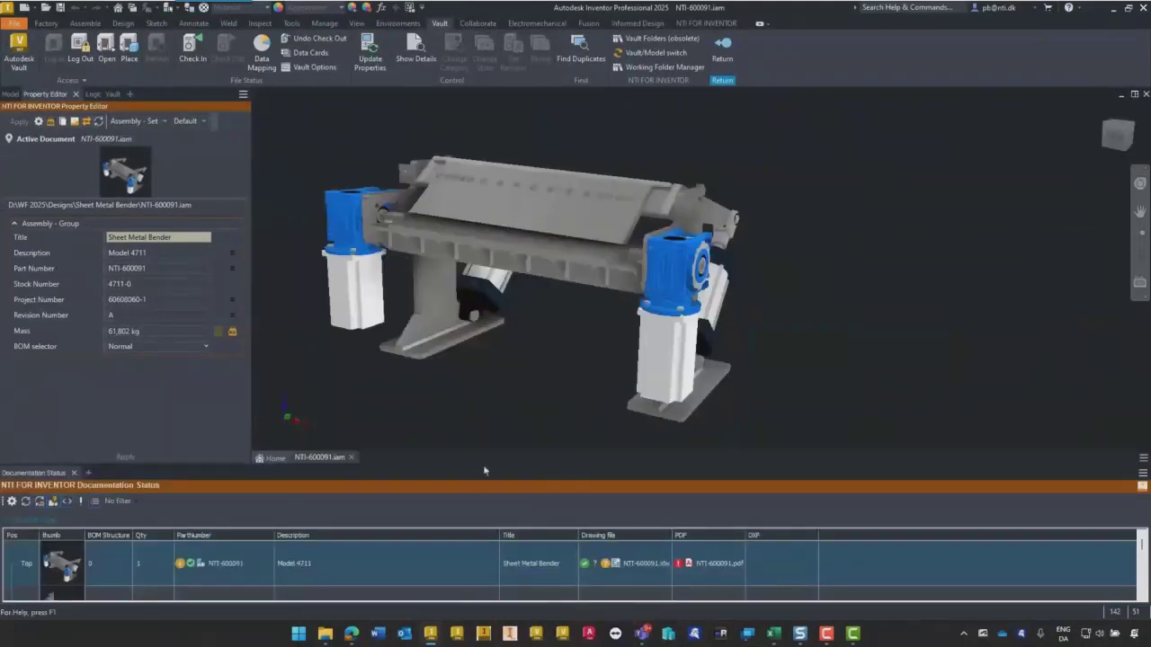
- Enlarge the Documentation Status panel and force an update of part NTI-600120's drawing
{"action": "left_click_drag", "start_coordinate": [483, 469], "coordinate": [486, 192]}
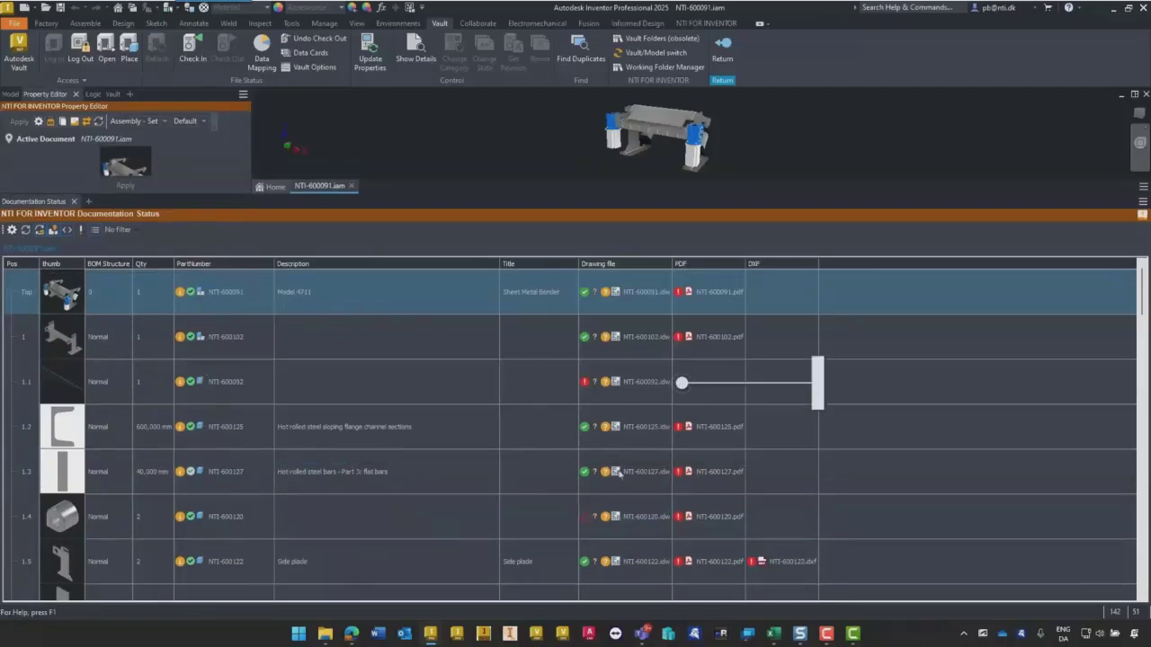
{"action": "left_click", "coordinate": [595, 393]}
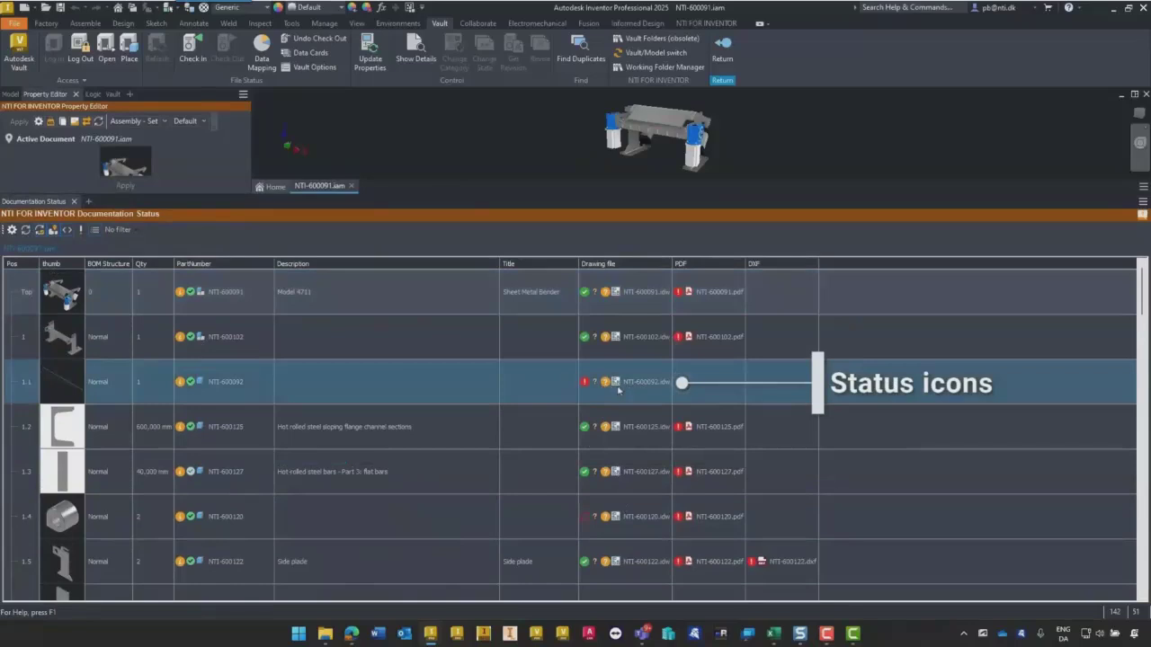
{"action": "left_click", "coordinate": [595, 524]}
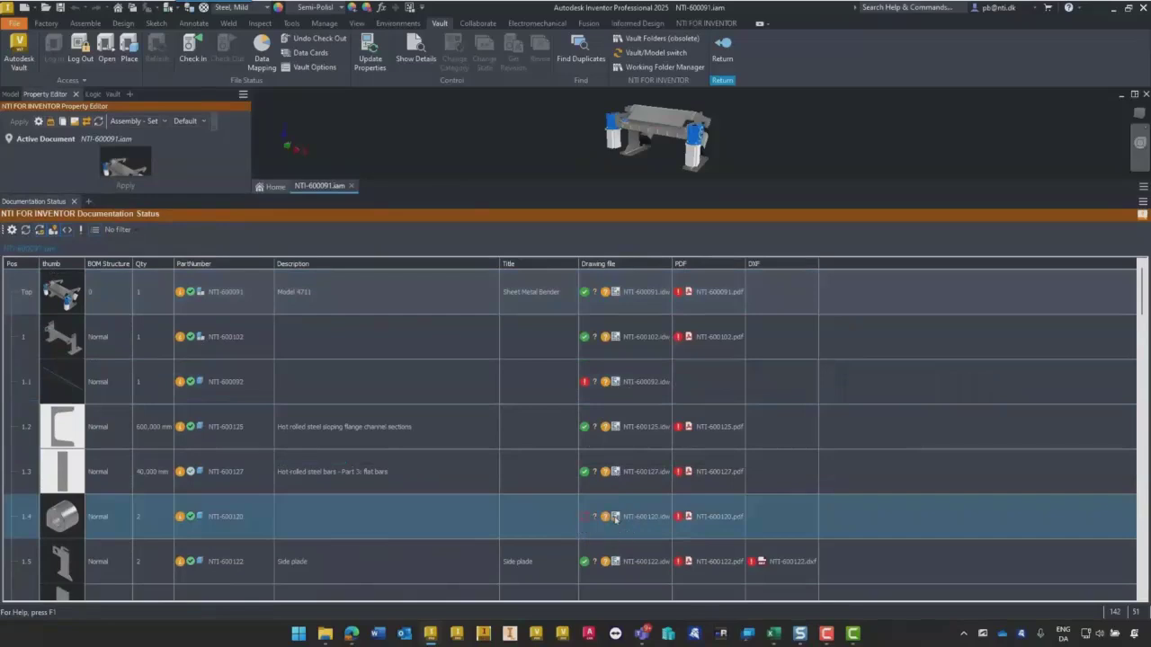
{"action": "right_click", "coordinate": [615, 520]}
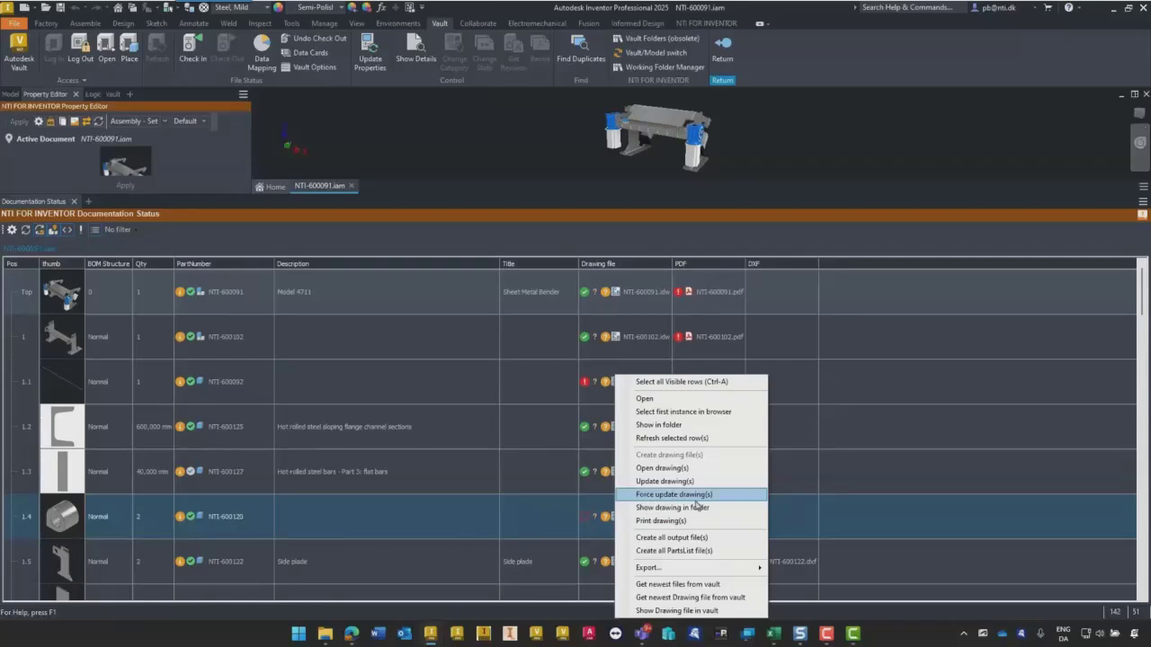
{"action": "left_click", "coordinate": [662, 495]}
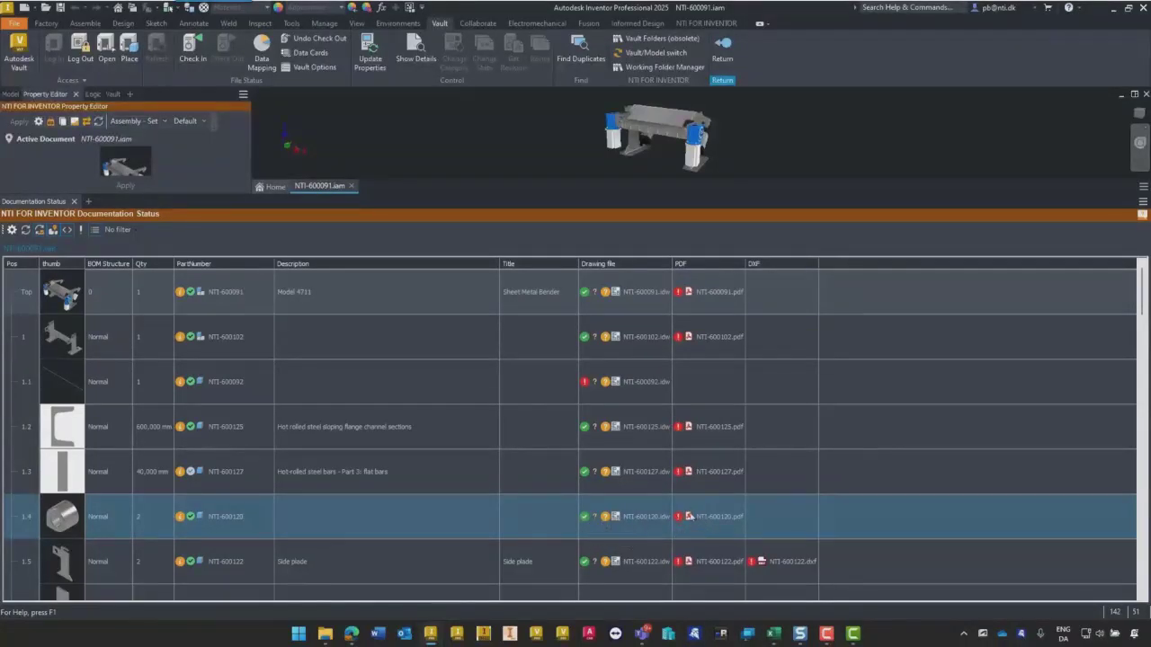
- Create the PDF of part NTI-600120 from its Documentation Status row
{"action": "mouse_move", "coordinate": [684, 529]}
{"action": "right_click", "coordinate": [688, 518]}
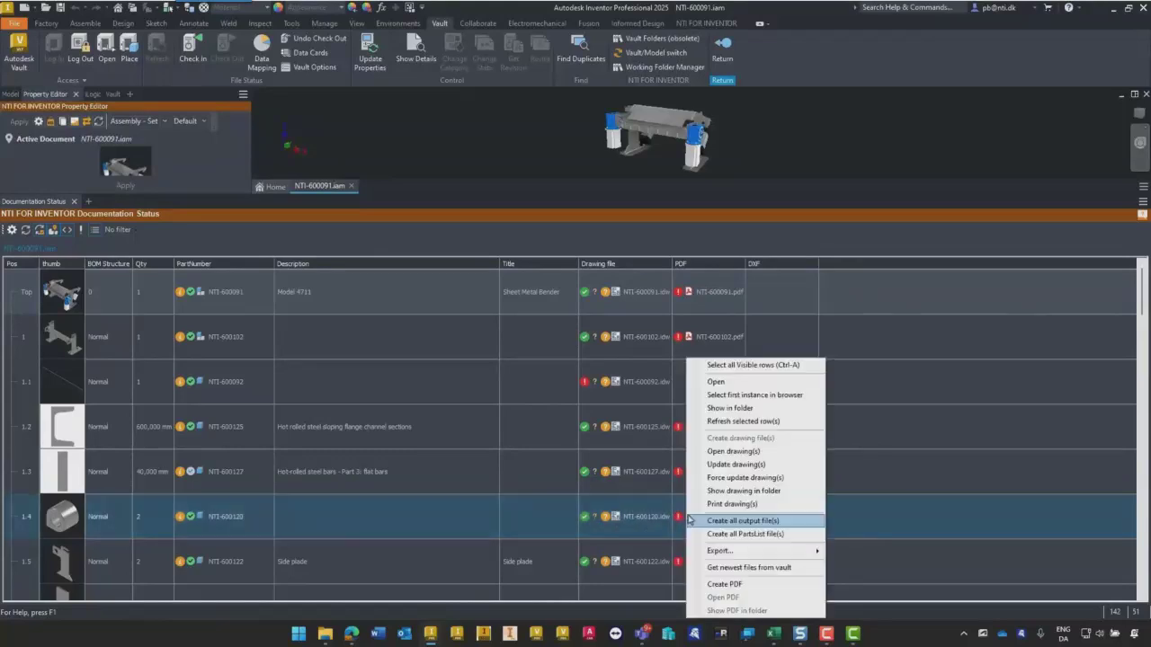
{"action": "left_click", "coordinate": [729, 585]}
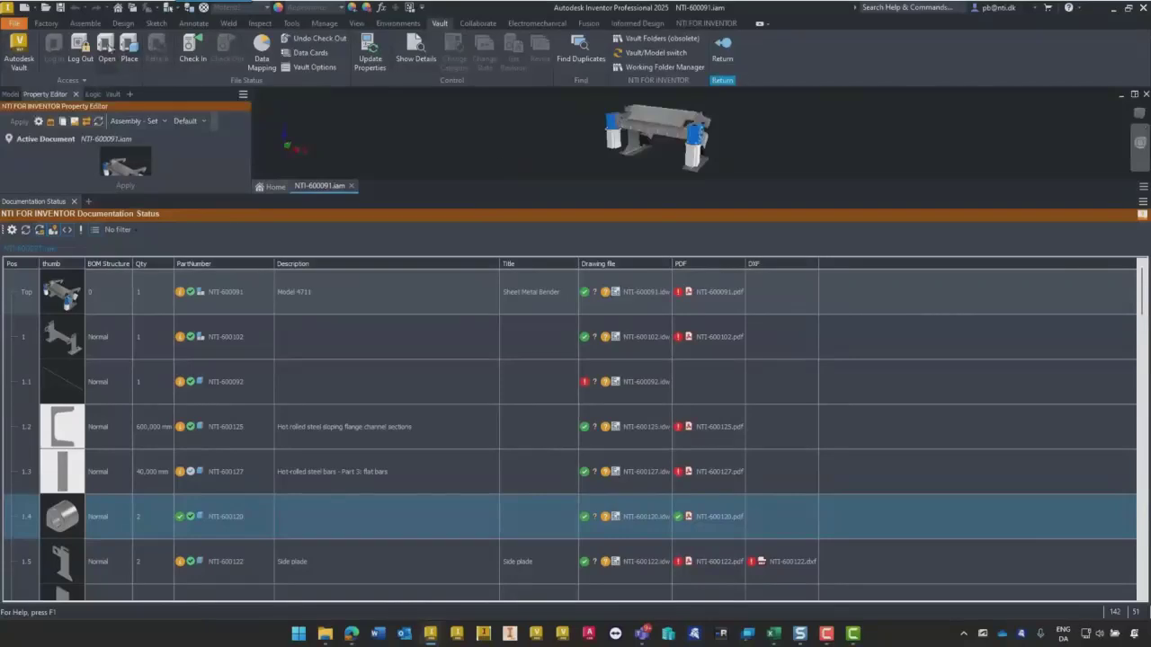
- Publish PDFs for the whole assembly with the PDF - All Levels advanced publish action
{"action": "left_click", "coordinate": [85, 24]}
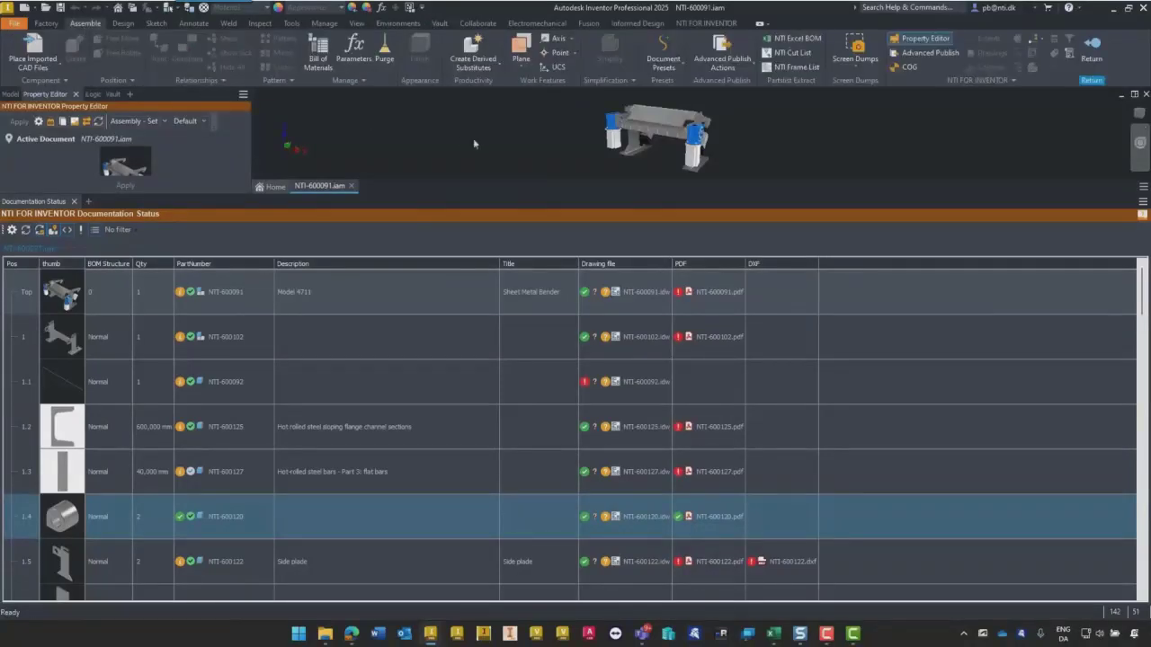
{"action": "left_click", "coordinate": [732, 74]}
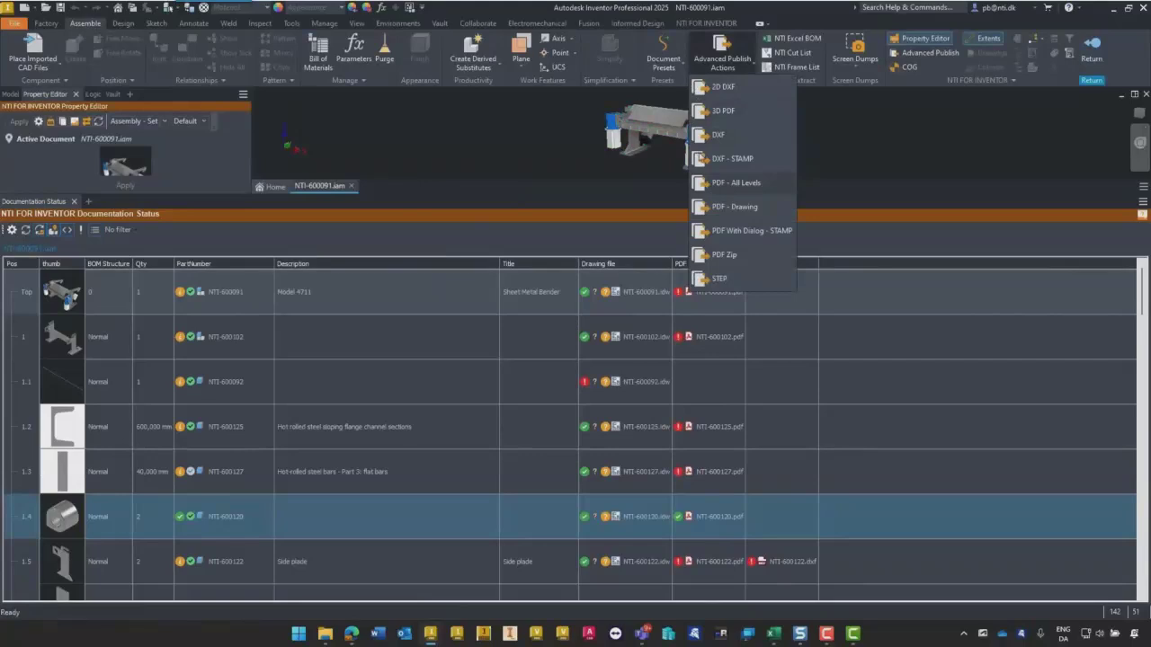
{"action": "left_click", "coordinate": [722, 184]}
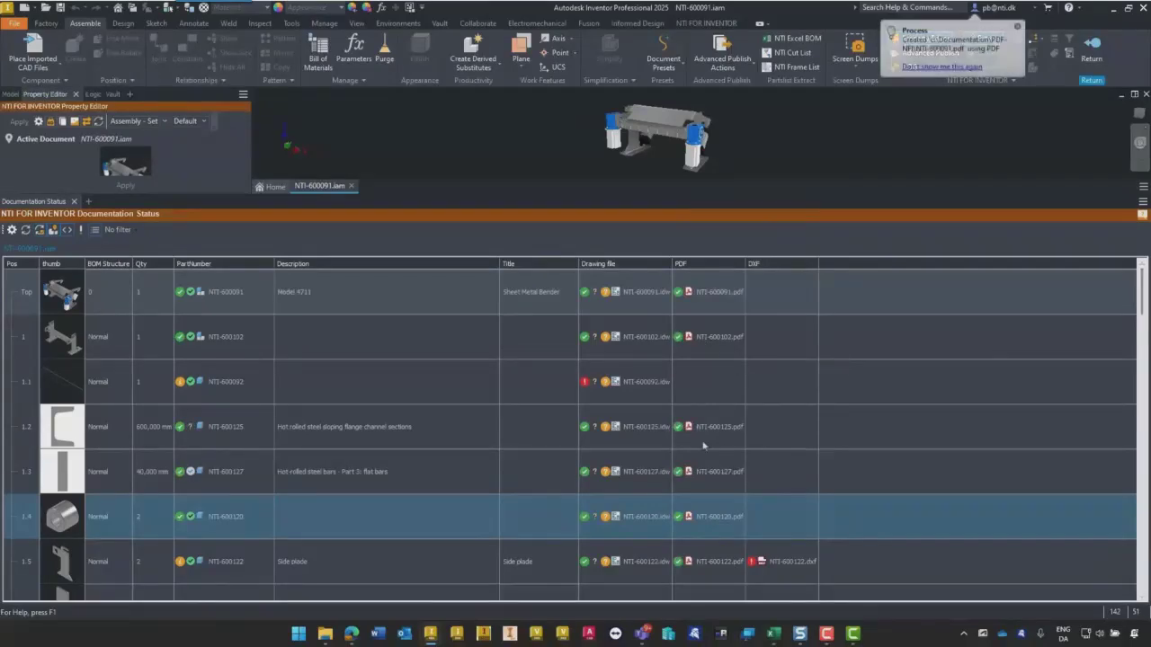
- Create the DXF of the side plate NTI-600122 from its Documentation Status row
{"action": "mouse_move", "coordinate": [1142, 301]}
{"action": "left_mouse_down"}
{"action": "mouse_move", "coordinate": [1141, 342]}
{"action": "mouse_move", "coordinate": [1128, 292]}
{"action": "left_mouse_up"}
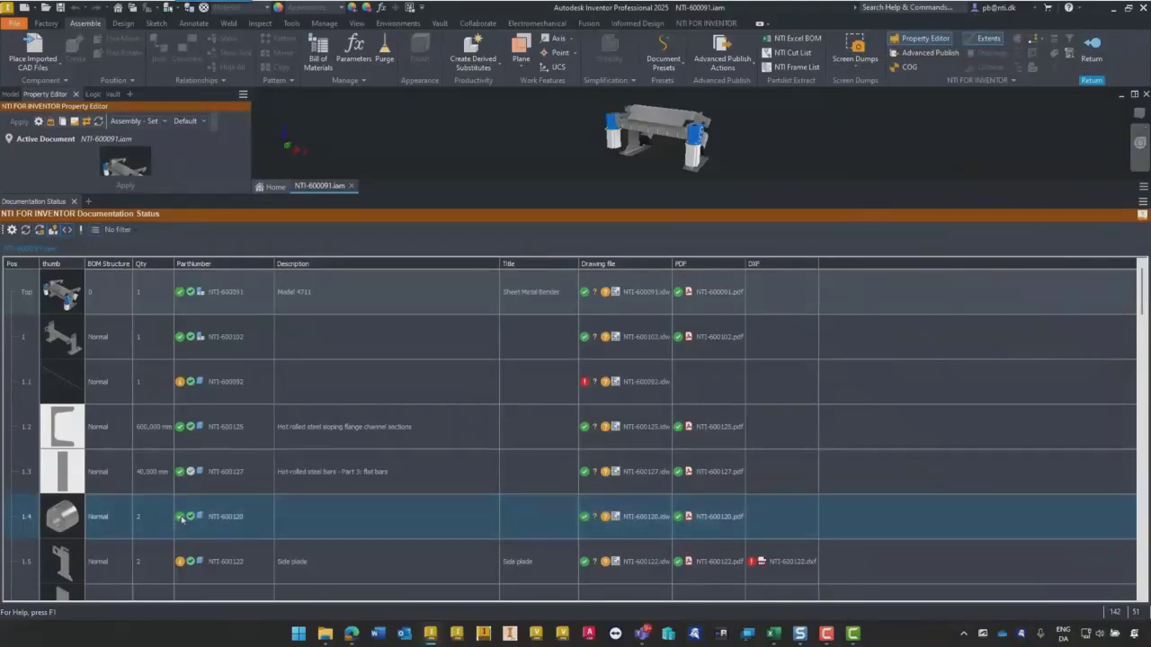
{"action": "mouse_move", "coordinate": [189, 521]}
{"action": "scroll", "coordinate": [213, 517], "scroll_direction": "down", "scroll_amount": 2}
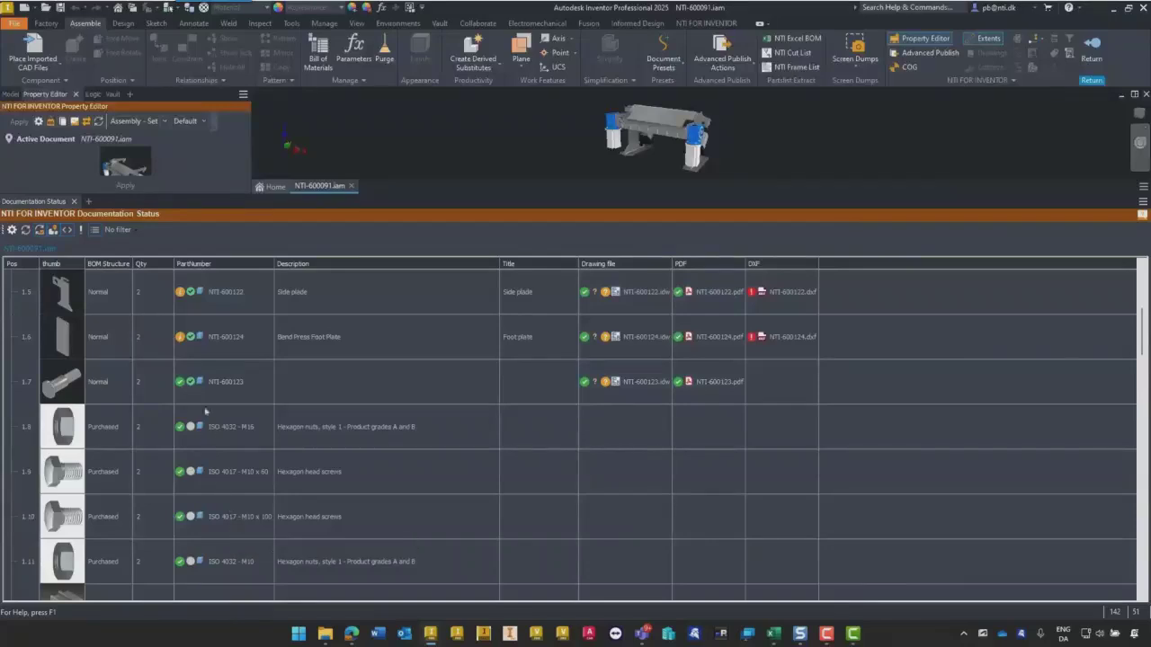
{"action": "mouse_move", "coordinate": [181, 298]}
{"action": "left_click", "coordinate": [147, 308]}
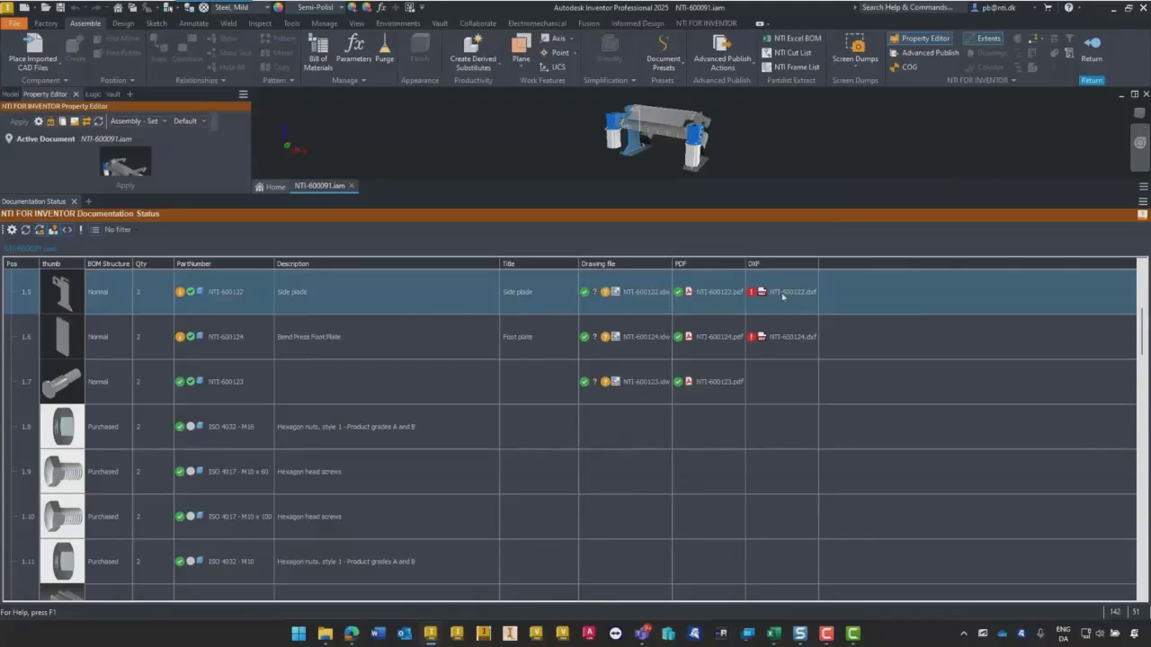
{"action": "right_click", "coordinate": [782, 297]}
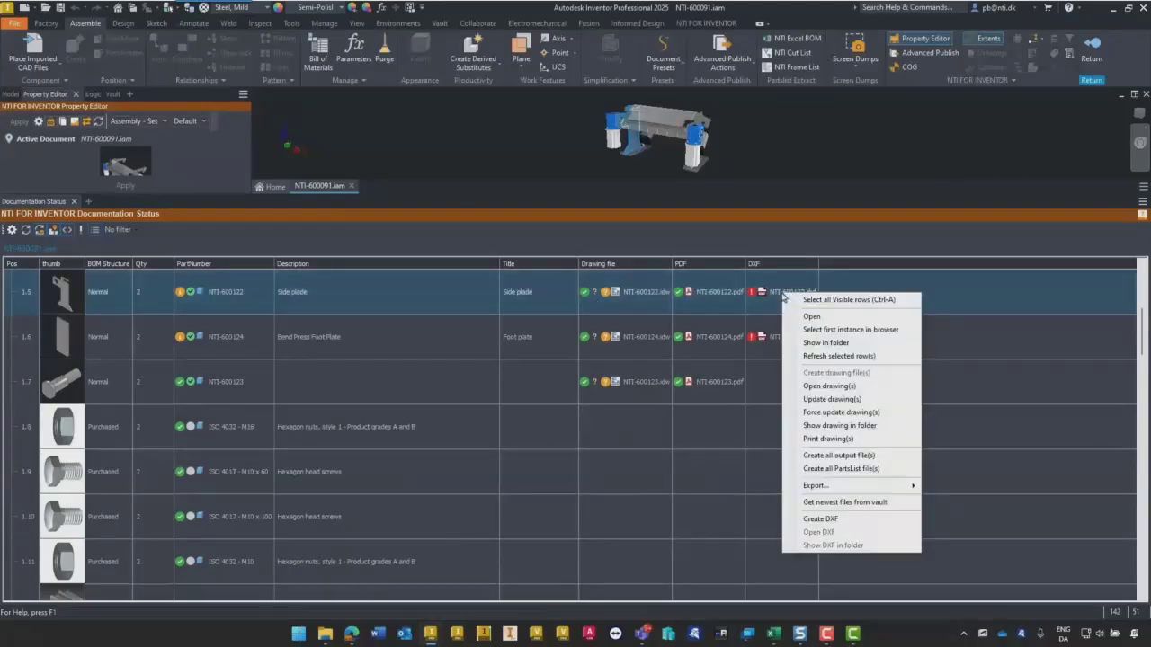
{"action": "left_click", "coordinate": [819, 519]}
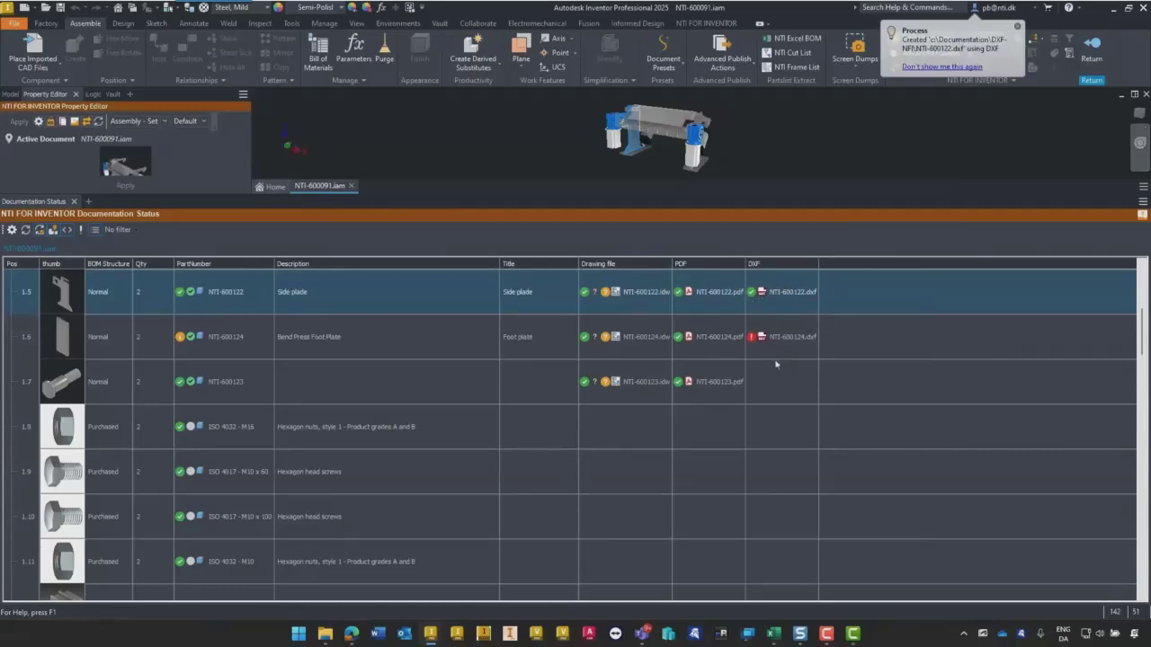
- Filter the Documentation Status list with the user-defined filter Is Sheet Metal
{"action": "scroll", "coordinate": [773, 375], "scroll_direction": "down", "scroll_amount": 5}
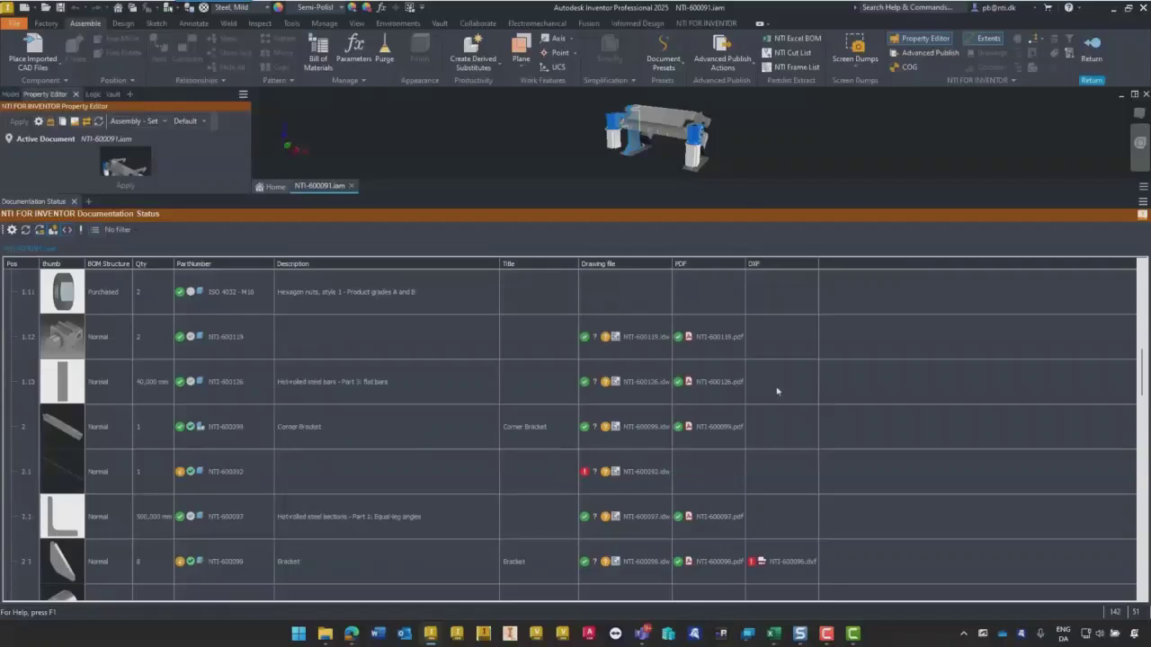
{"action": "scroll", "coordinate": [775, 394], "scroll_direction": "down", "scroll_amount": 8}
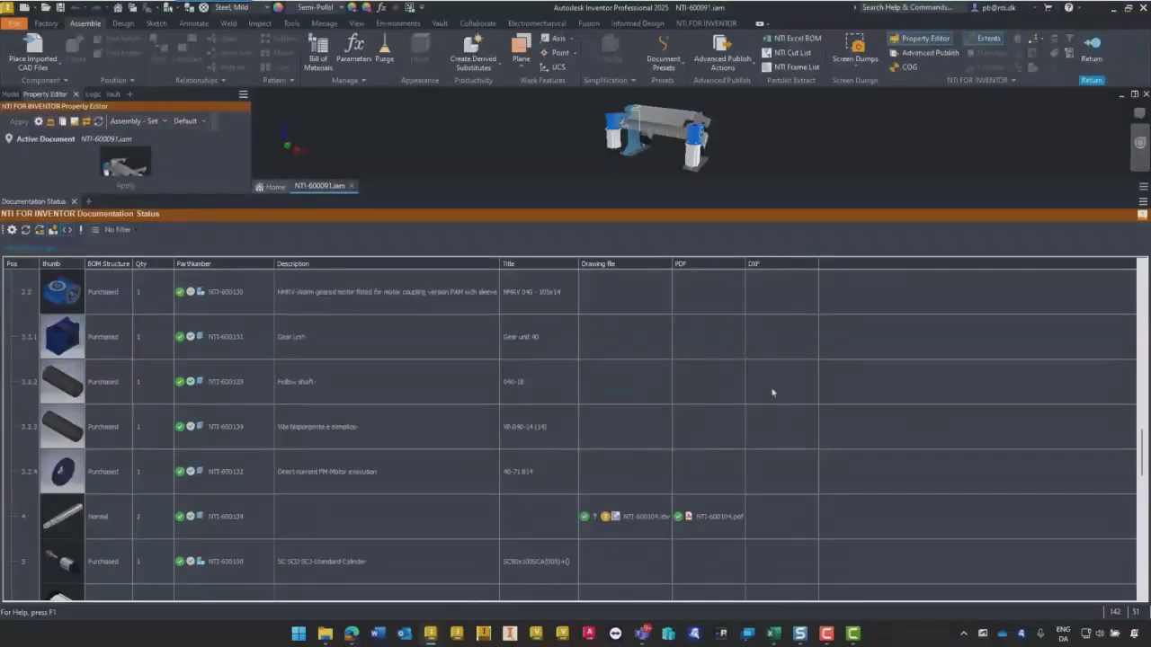
{"action": "scroll", "coordinate": [772, 392], "scroll_direction": "down", "scroll_amount": 8}
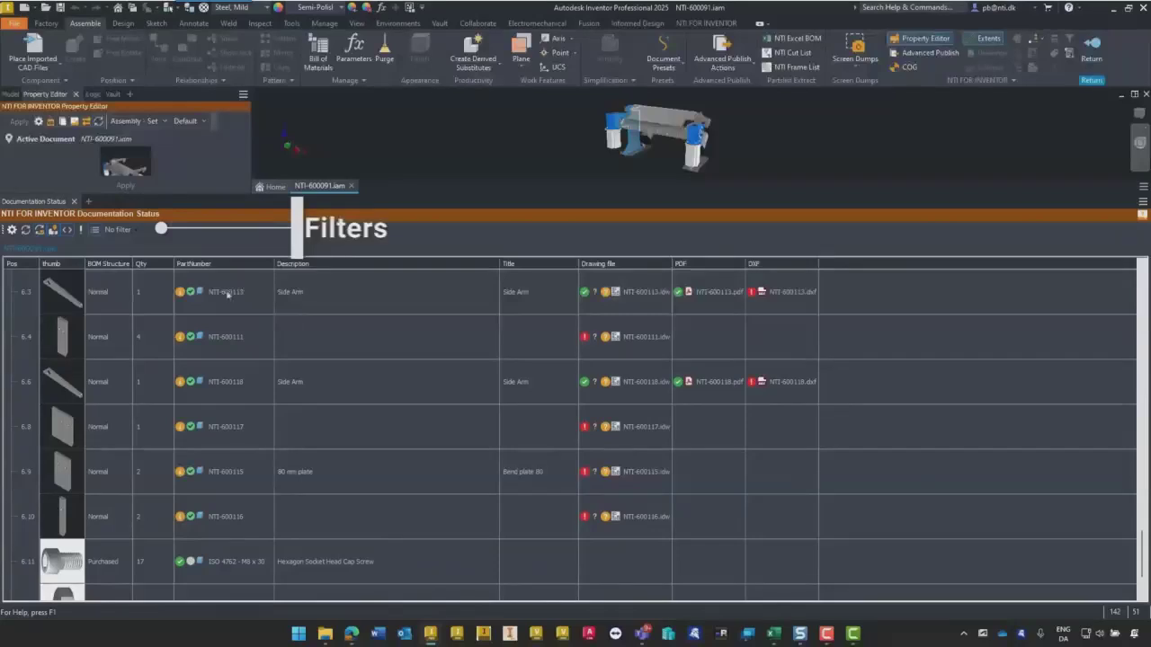
{"action": "left_click", "coordinate": [126, 231]}
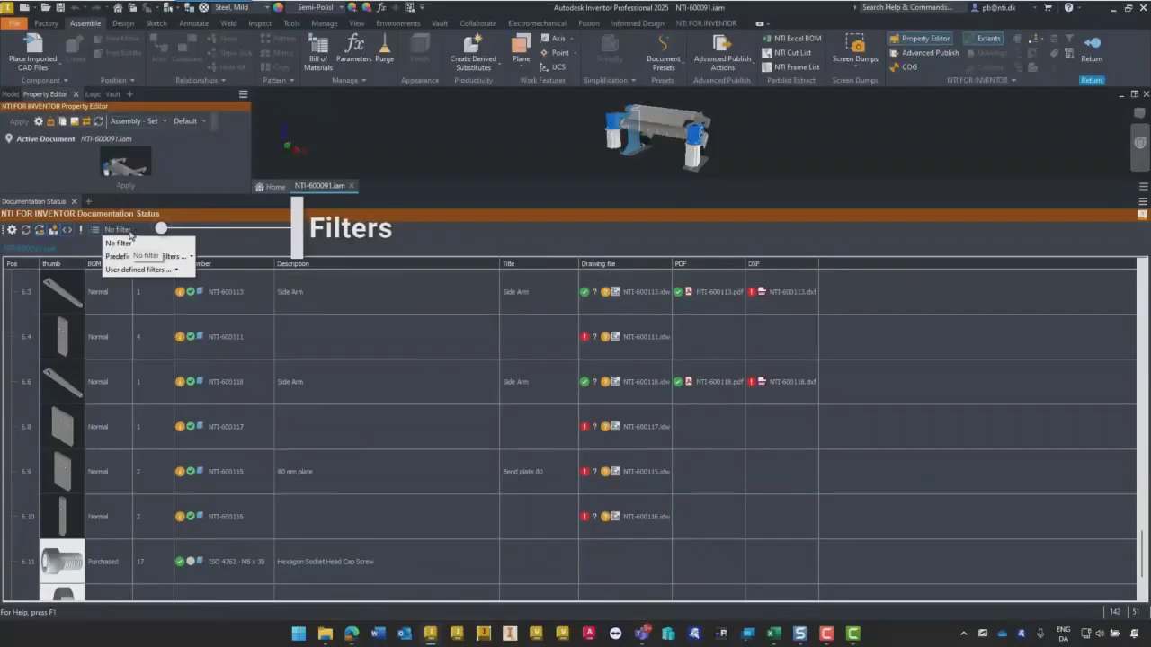
{"action": "left_click", "coordinate": [180, 271]}
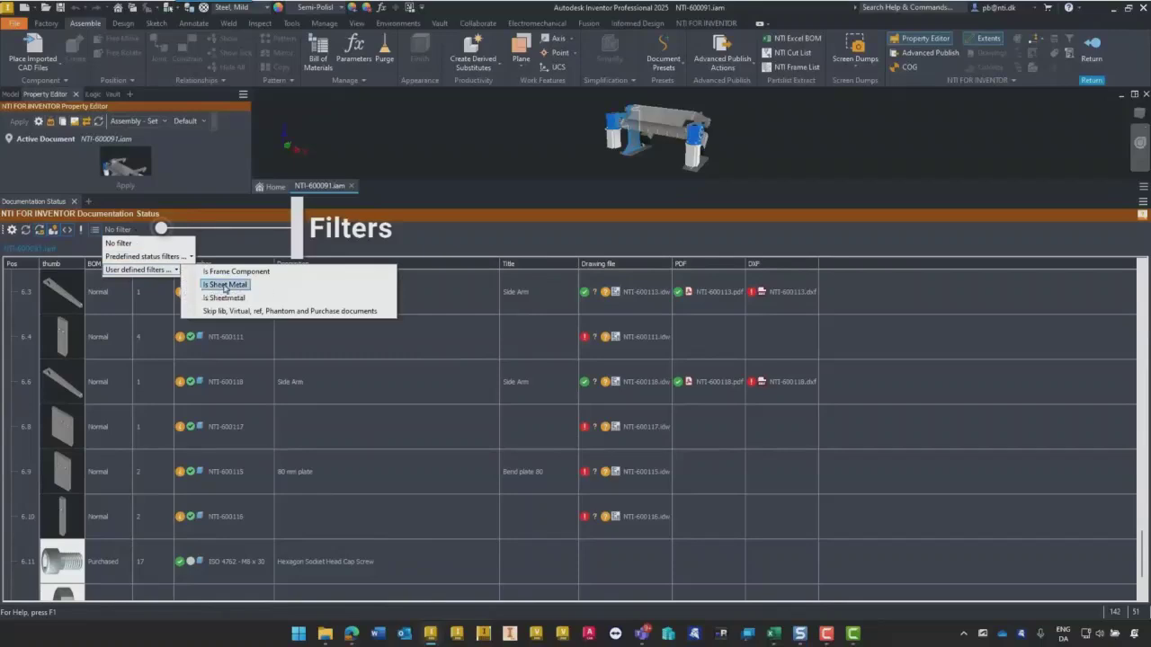
{"action": "left_click", "coordinate": [226, 286]}
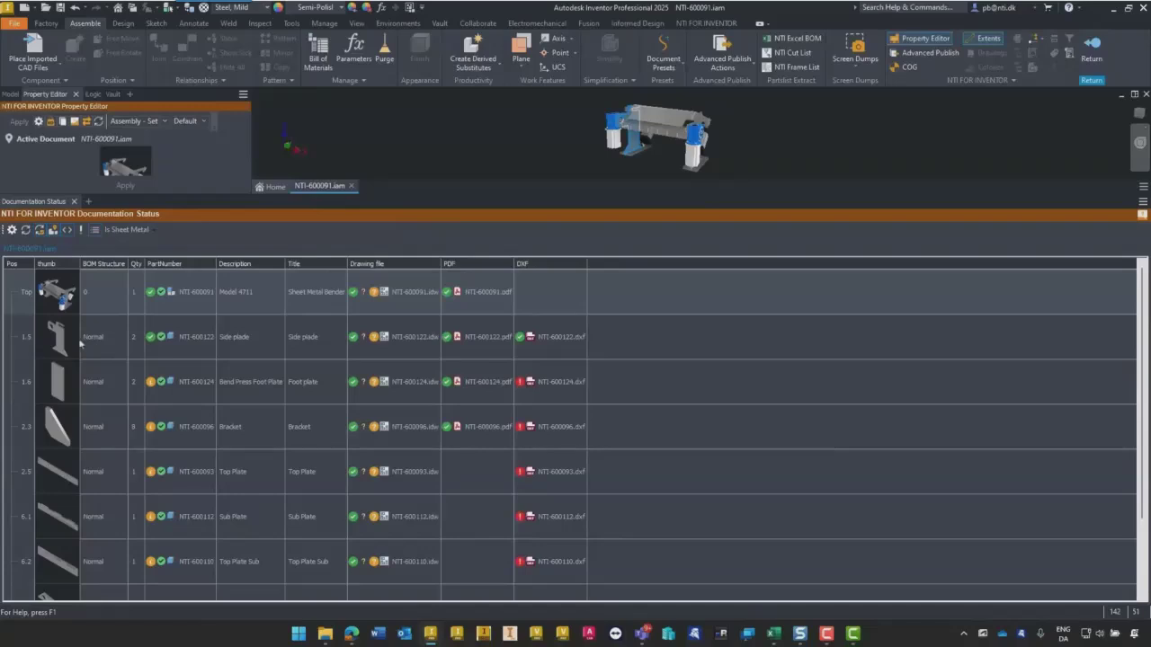
- Publish DXF files for the assembly's sheet metal parts with the DXF advanced publish action
{"action": "scroll", "coordinate": [88, 432], "scroll_direction": "down", "scroll_amount": 1}
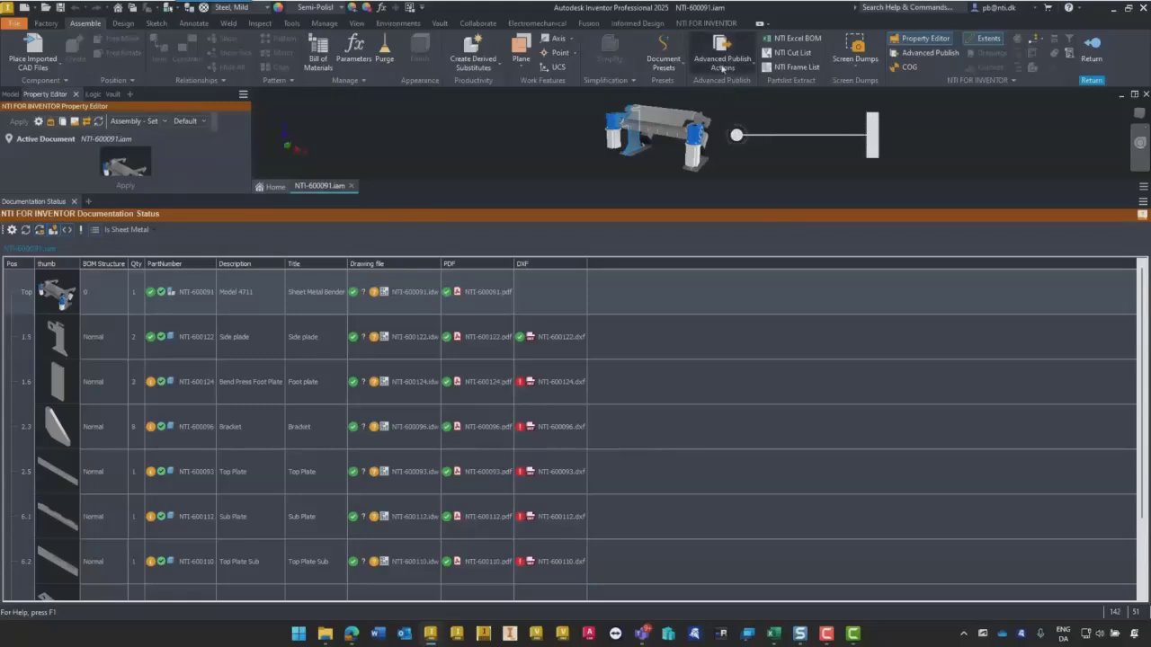
{"action": "left_click", "coordinate": [722, 69]}
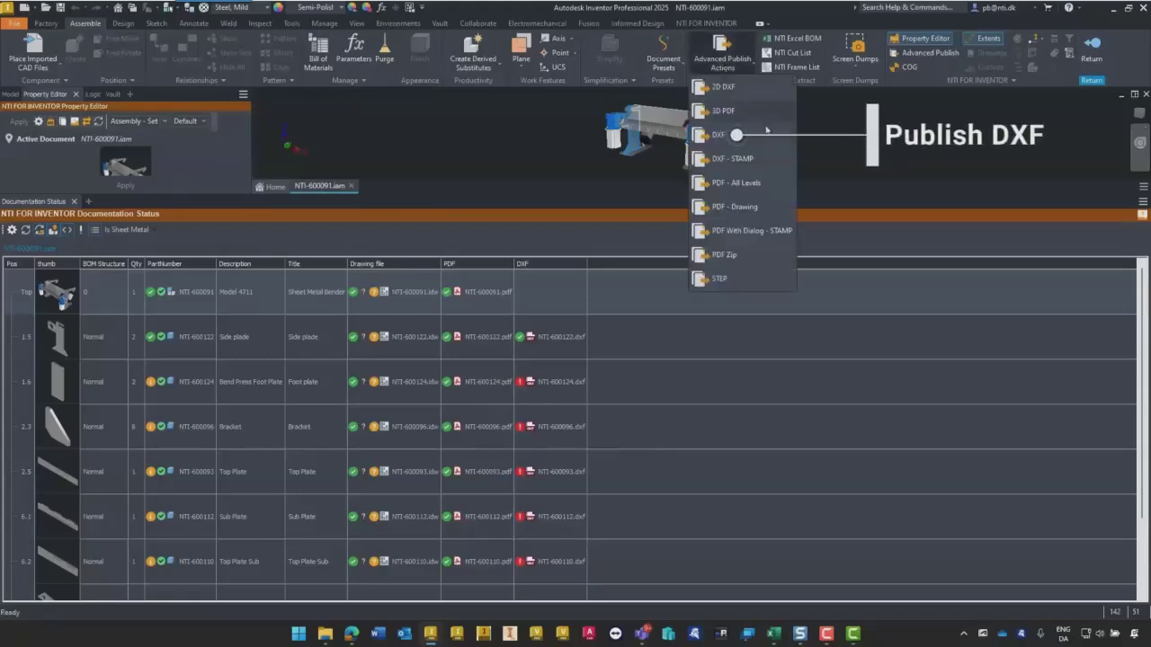
{"action": "left_click", "coordinate": [719, 135]}
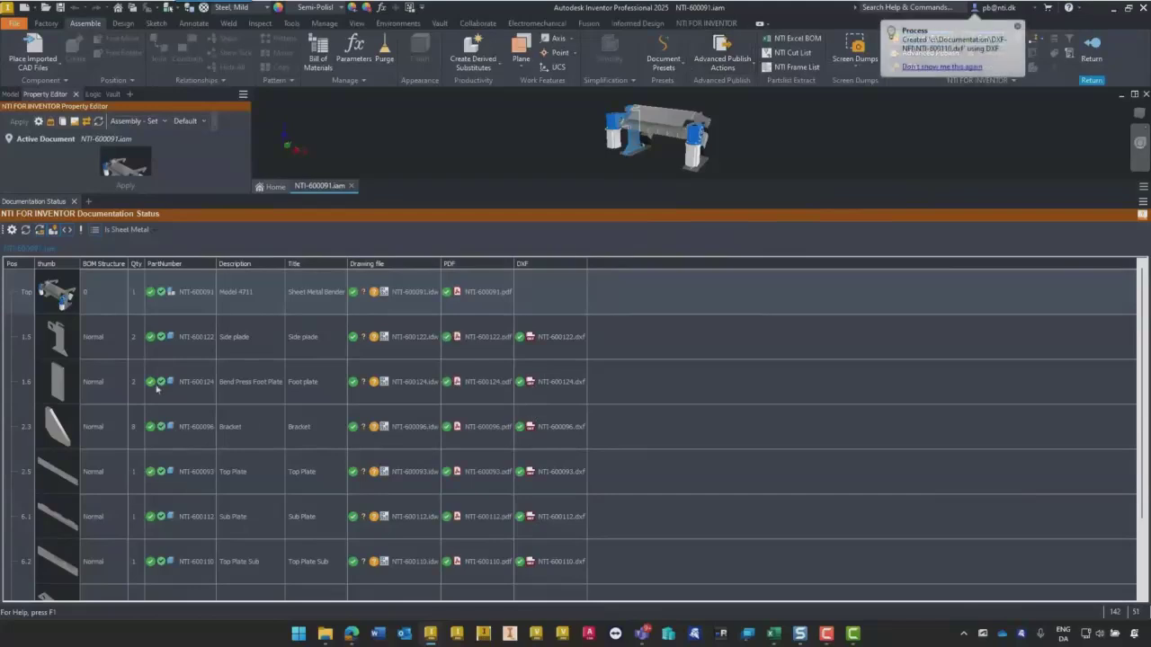
- Show the DXF file of foot plate NTI-600124 in its folder and close the folder window
{"action": "left_click", "coordinate": [537, 383]}
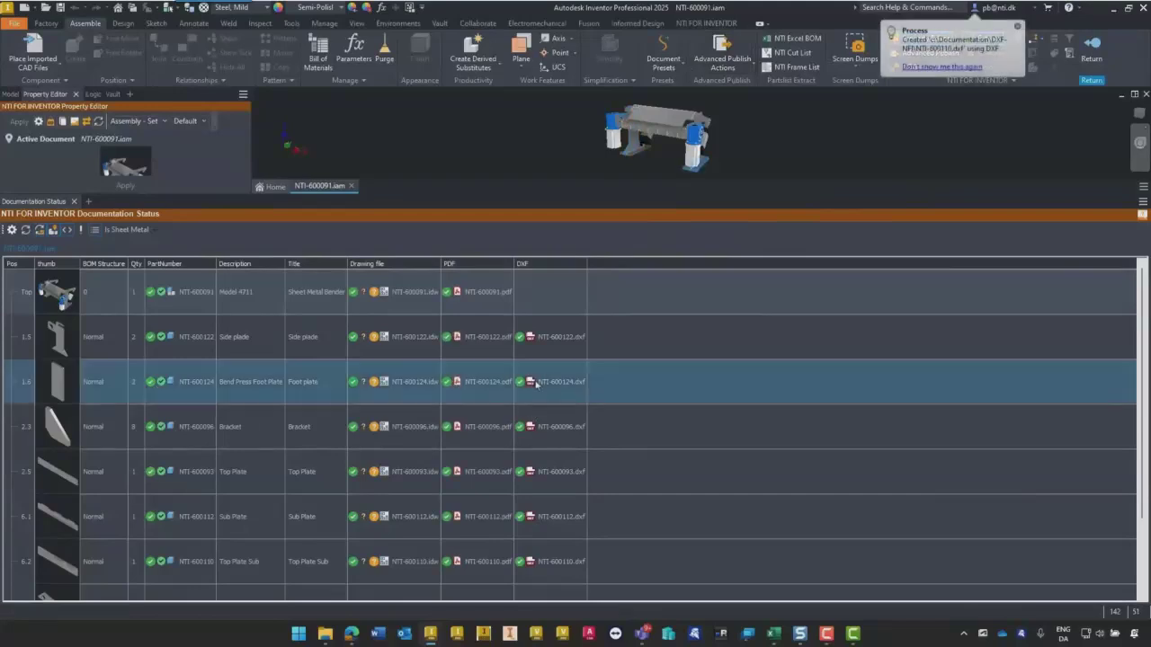
{"action": "right_click", "coordinate": [535, 383]}
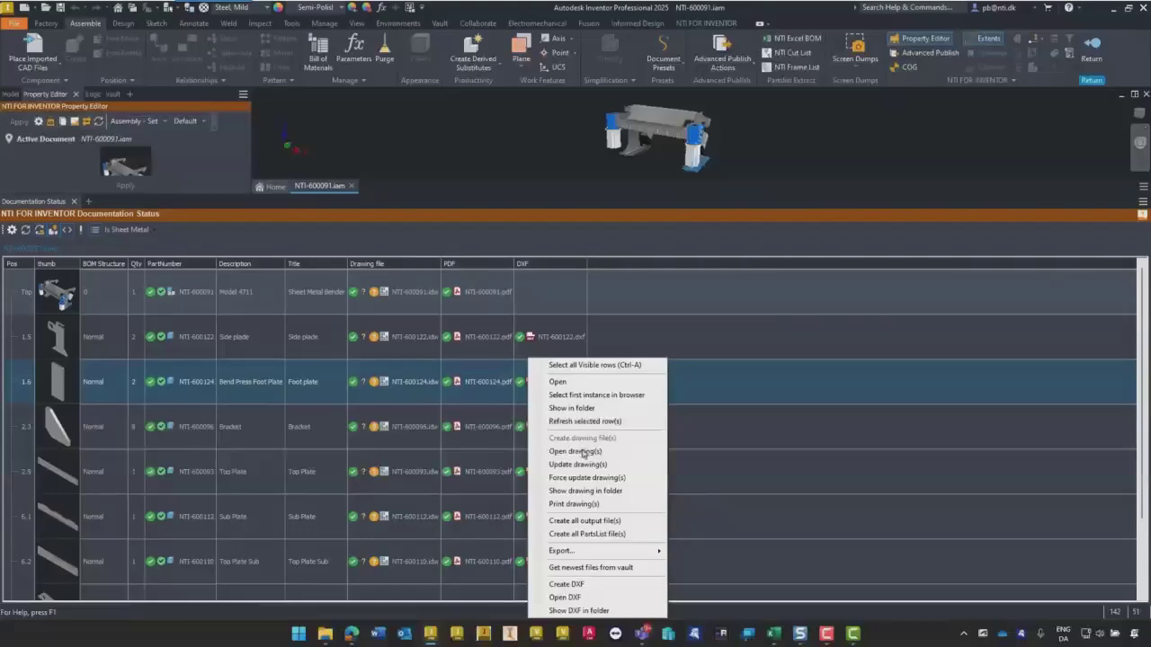
{"action": "left_click", "coordinate": [566, 612]}
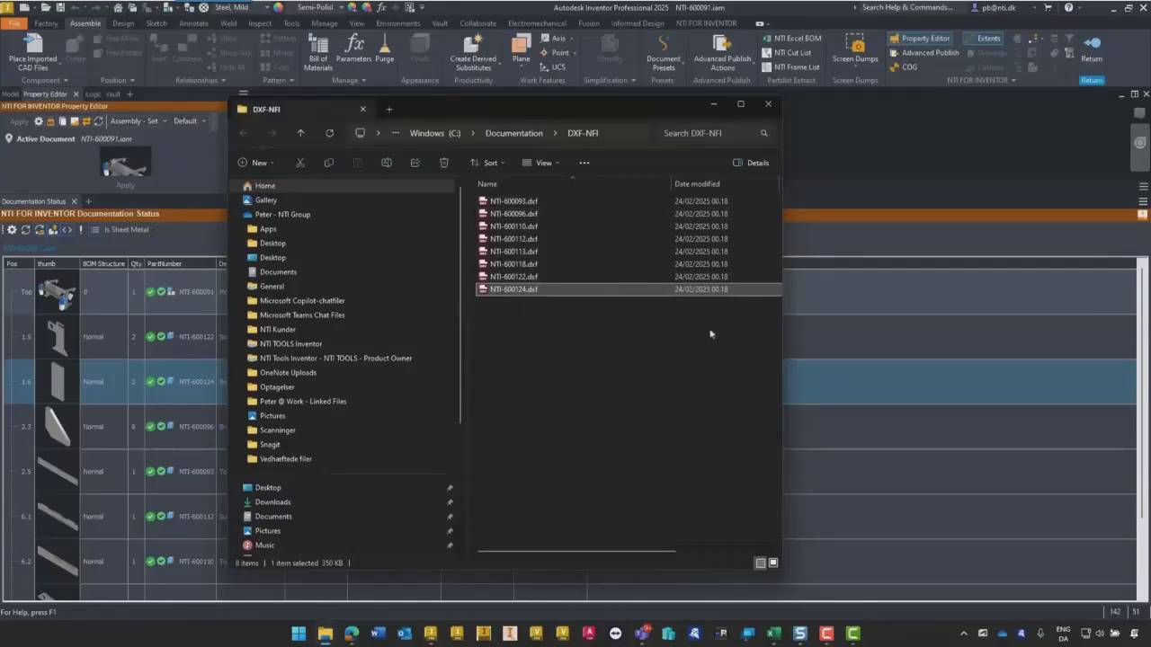
{"action": "left_click", "coordinate": [767, 104]}
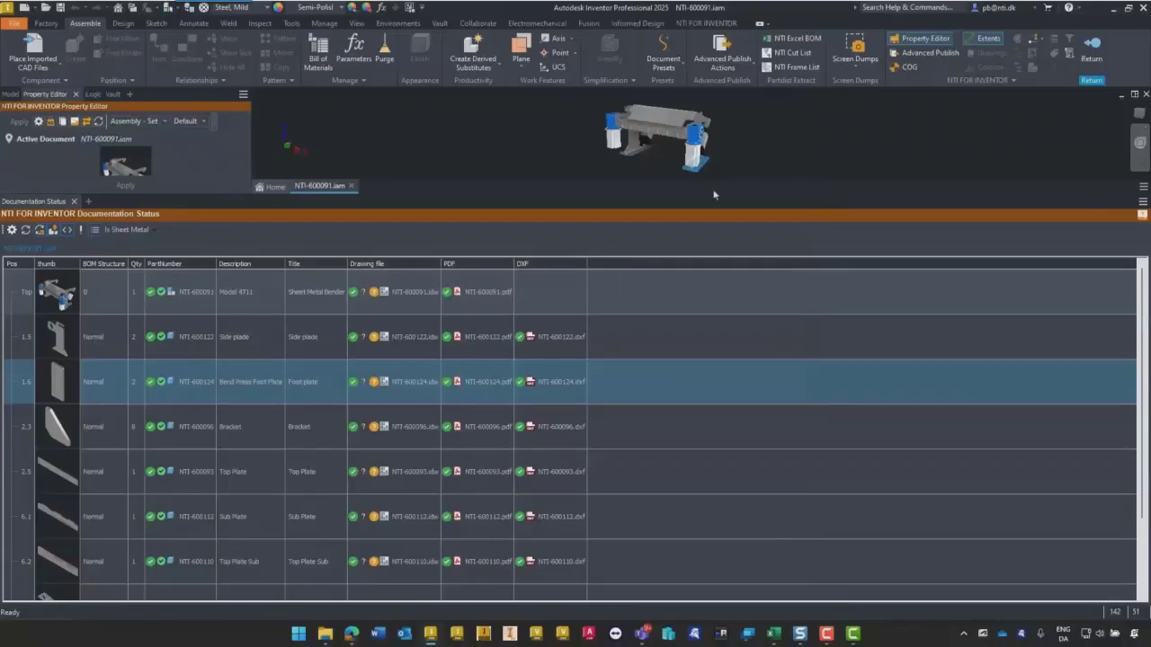
- Start exporting all output files for the sheet metal rows from foot plate NTI-600124 through top plate sub NTI-600110
{"action": "right_click", "coordinate": [544, 382]}
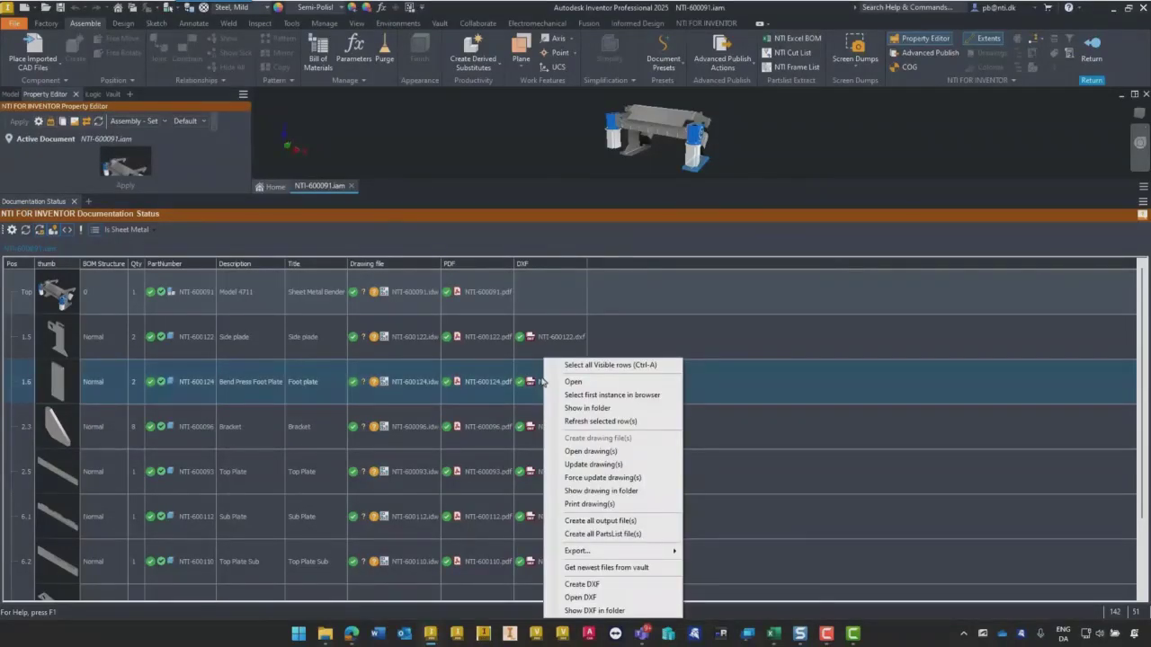
{"action": "left_click", "coordinate": [528, 485], "text": "shift"}
{"action": "left_click", "coordinate": [546, 562], "text": "shift"}
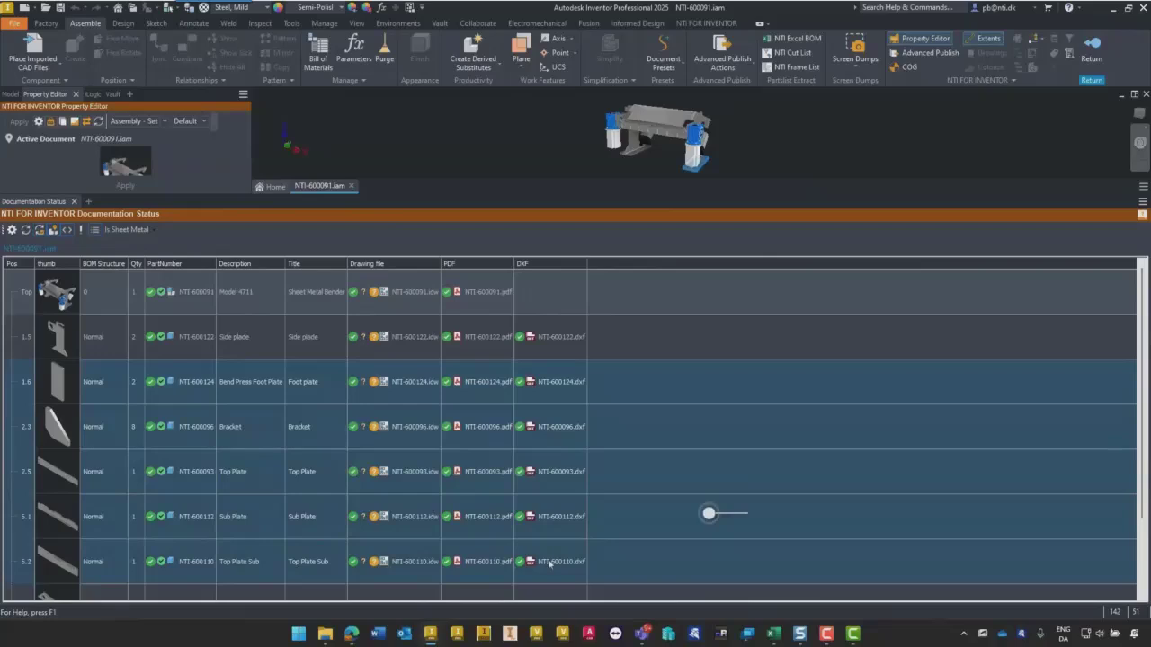
{"action": "right_click", "coordinate": [548, 562]}
{"action": "mouse_move", "coordinate": [573, 559]}
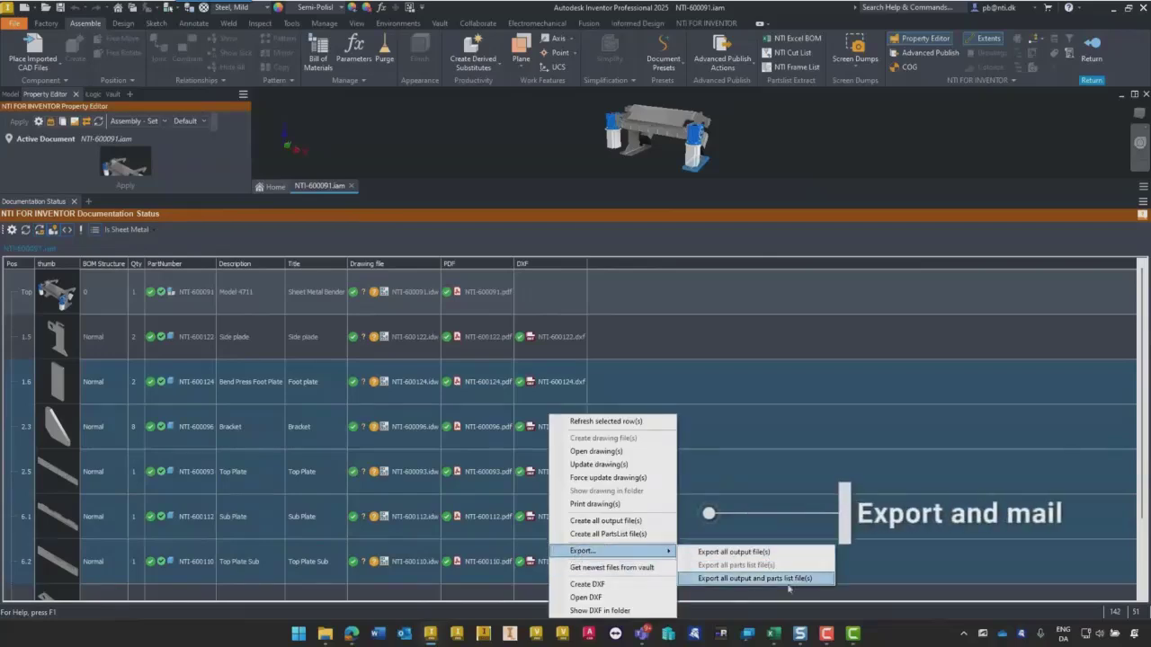
{"action": "left_click", "coordinate": [734, 552]}
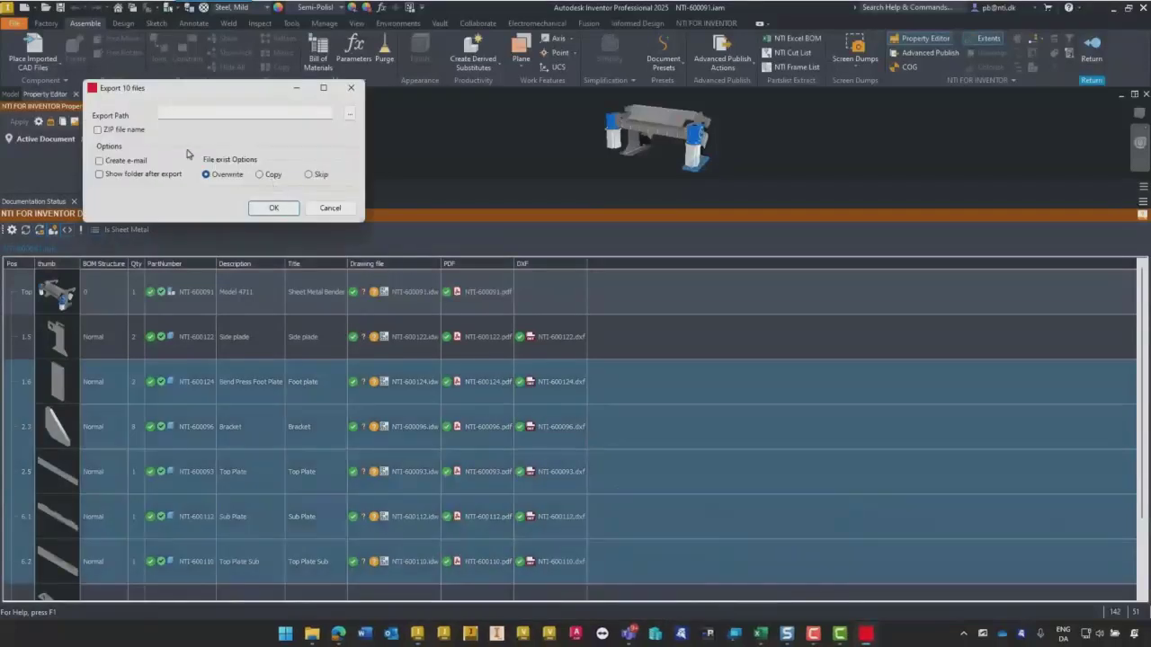
- Export the files to the Downloads folder as a ZIP file named Demo, with e-mail creation enabled
{"action": "left_click", "coordinate": [98, 130]}
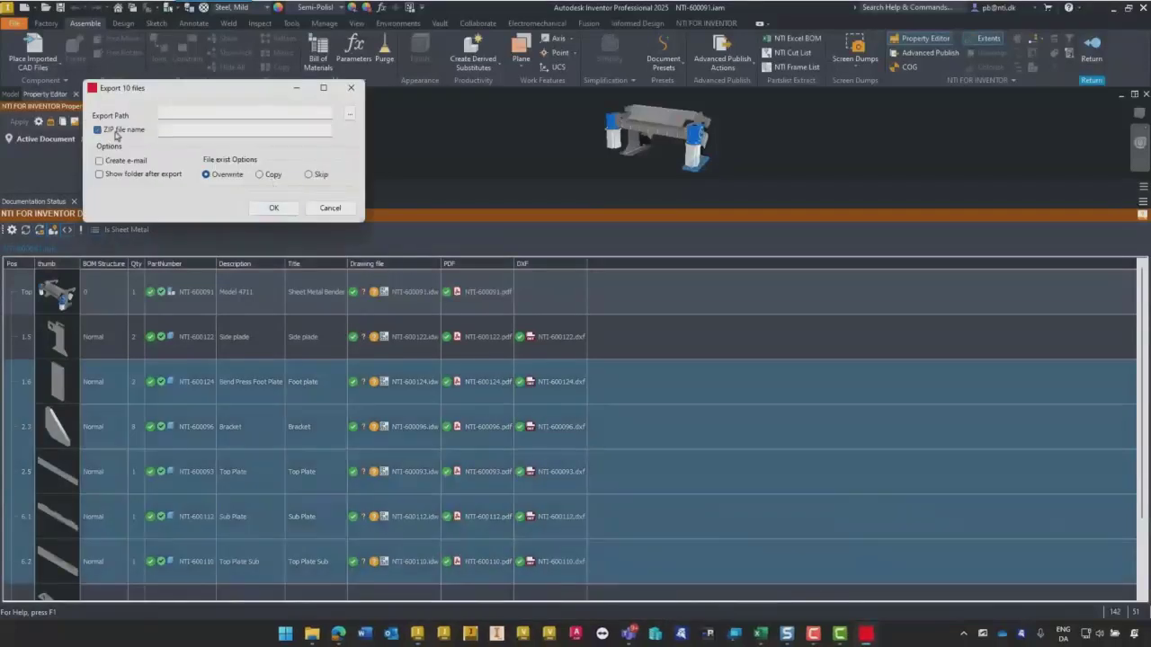
{"action": "left_click", "coordinate": [210, 130]}
{"action": "left_click", "coordinate": [101, 163]}
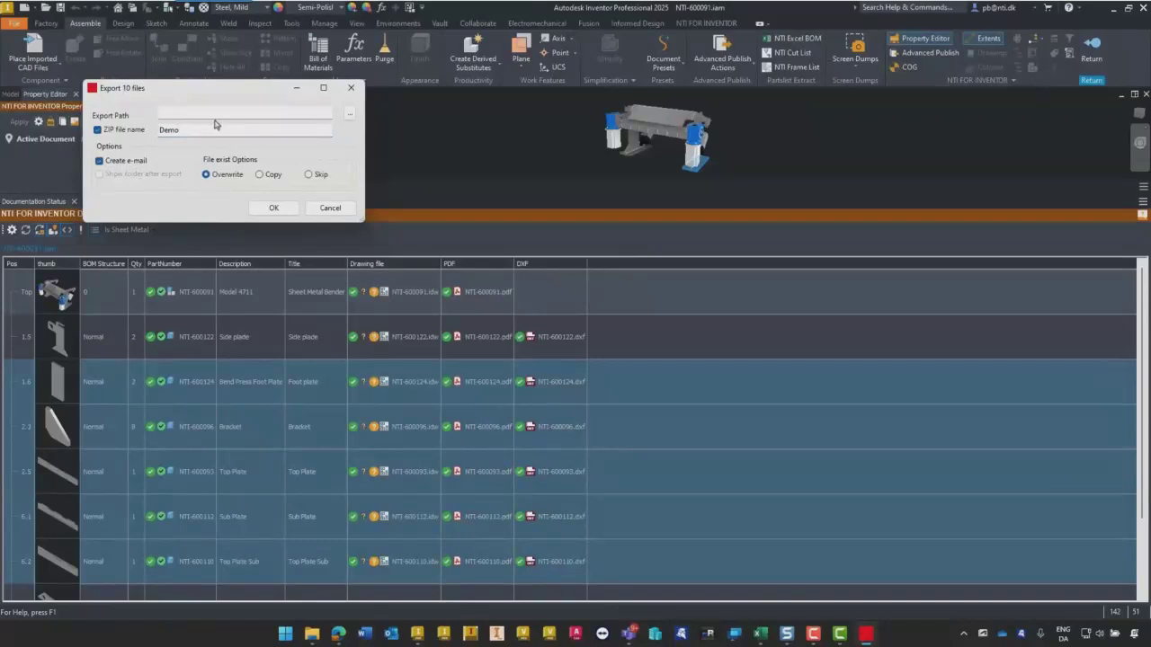
{"action": "left_click", "coordinate": [350, 116]}
{"action": "left_click", "coordinate": [273, 208]}
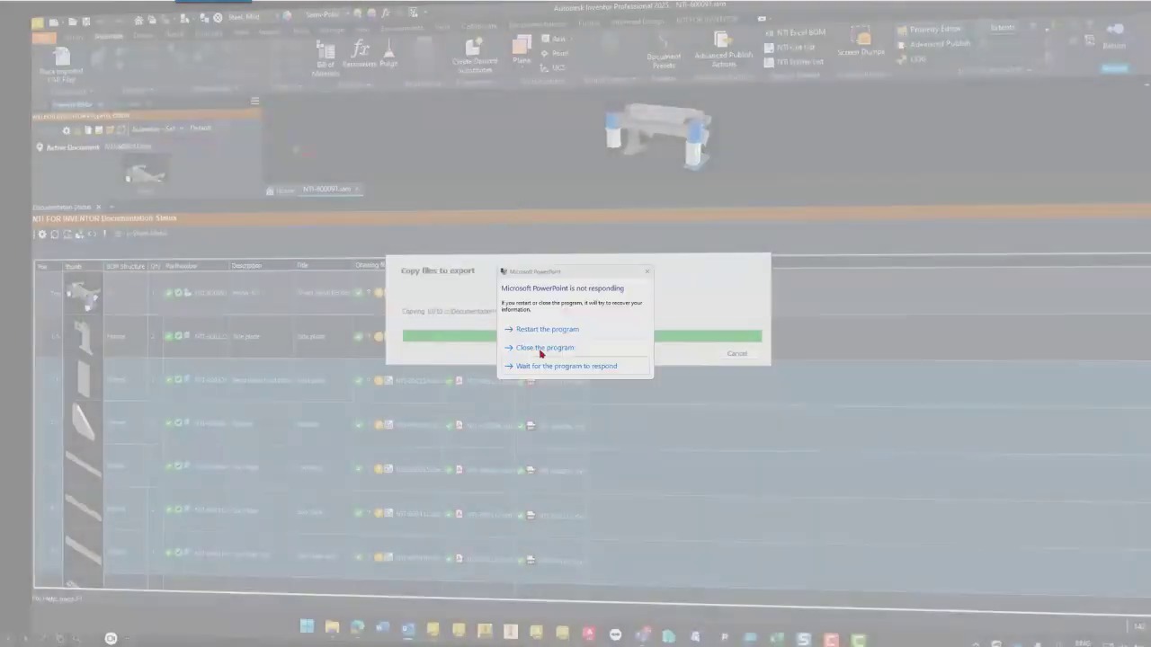
- Close the unresponsive Microsoft PowerPoint program
{"action": "left_click", "coordinate": [541, 348]}
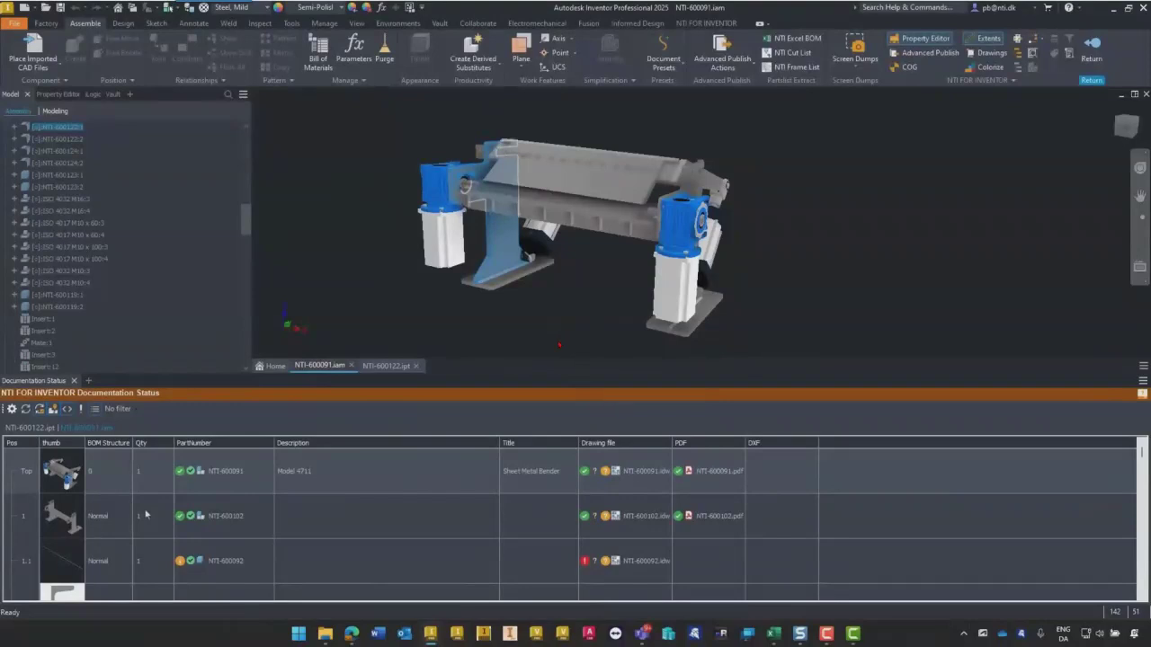
- Select part NTI-600092 in the unfiltered Documentation Status list of assembly NTI-600091
{"action": "left_click", "coordinate": [144, 561]}
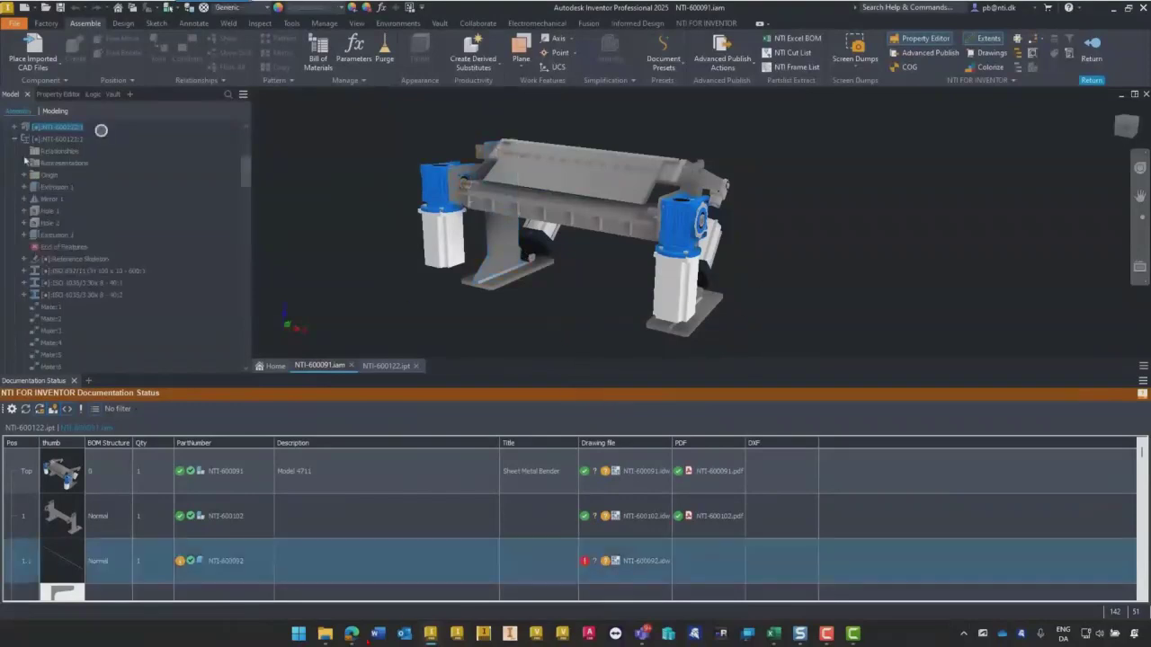